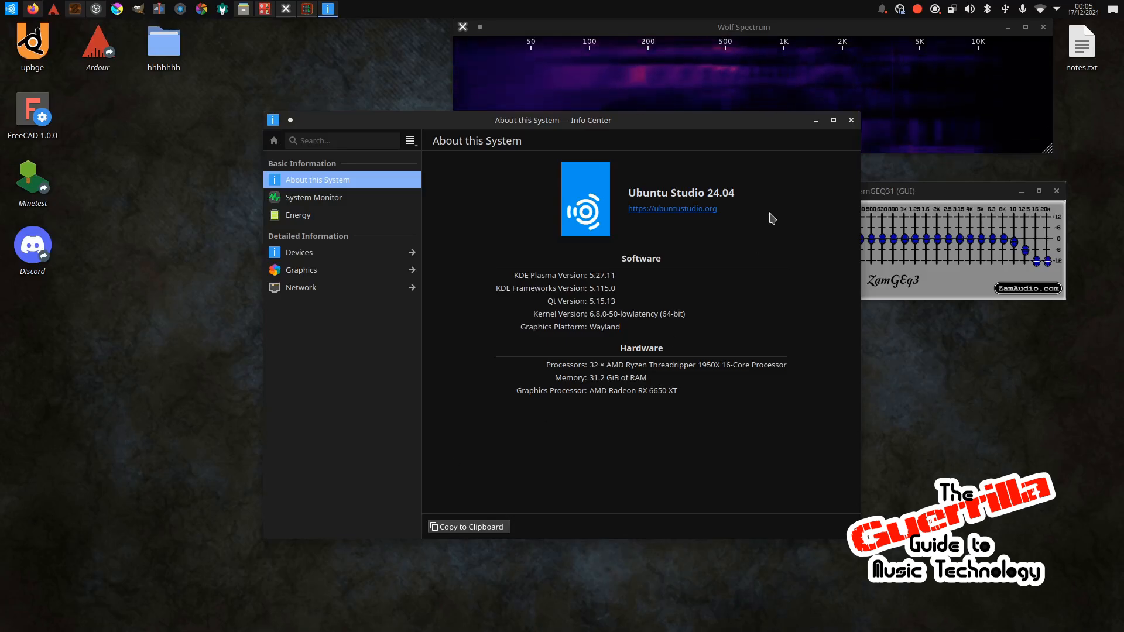
Close the system information window and open the Hydrogen 1.2.4 release notes in Firefox.
click(850, 120)
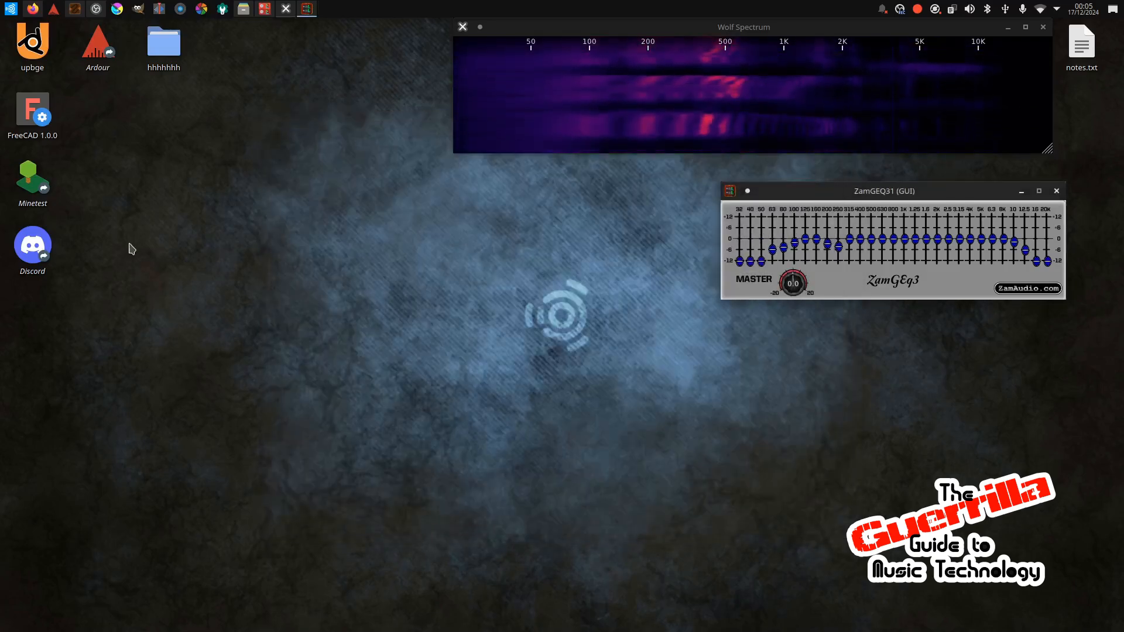
click(33, 10)
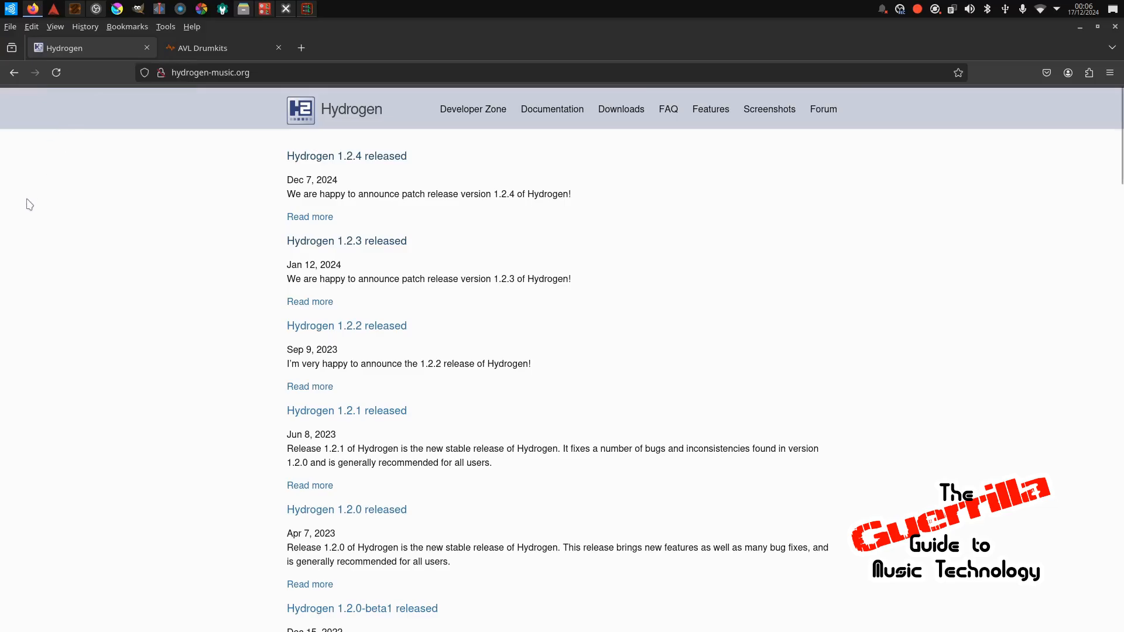
click(311, 218)
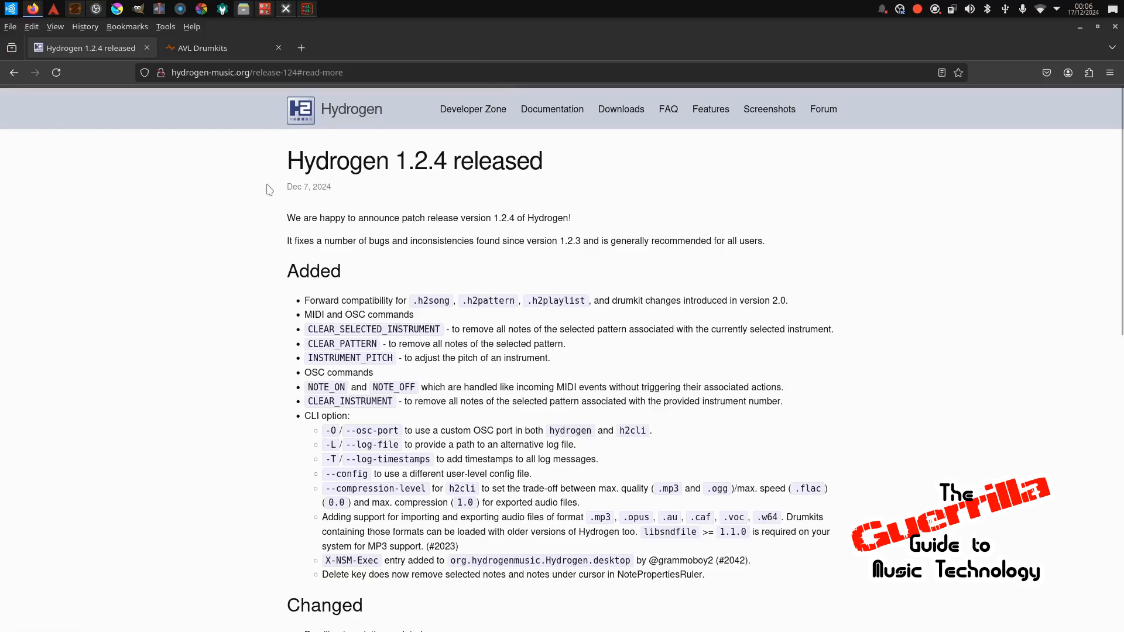
View the download links on the AVL Drumkits page at bandshed.net.
click(240, 51)
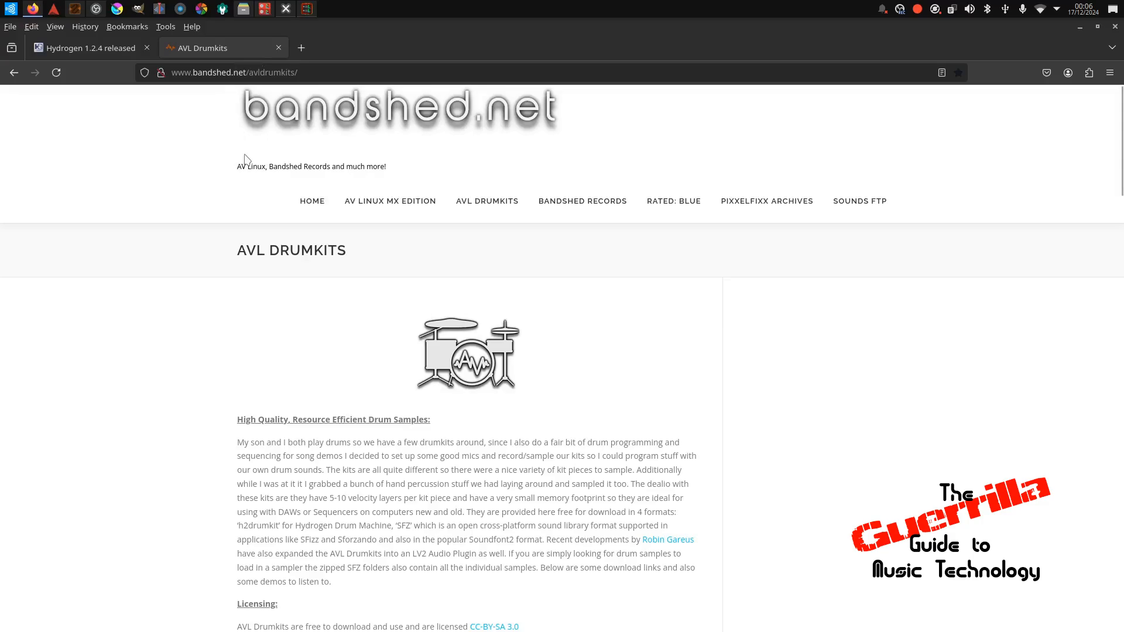
scroll(251, 221, down, 4)
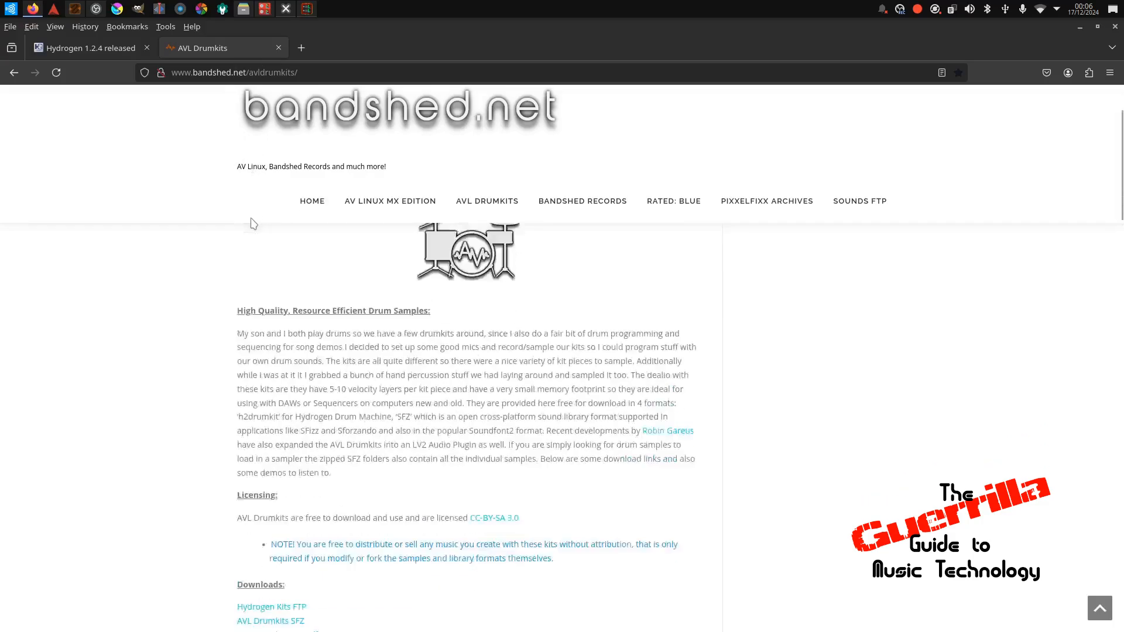
scroll(240, 234, down, 3)
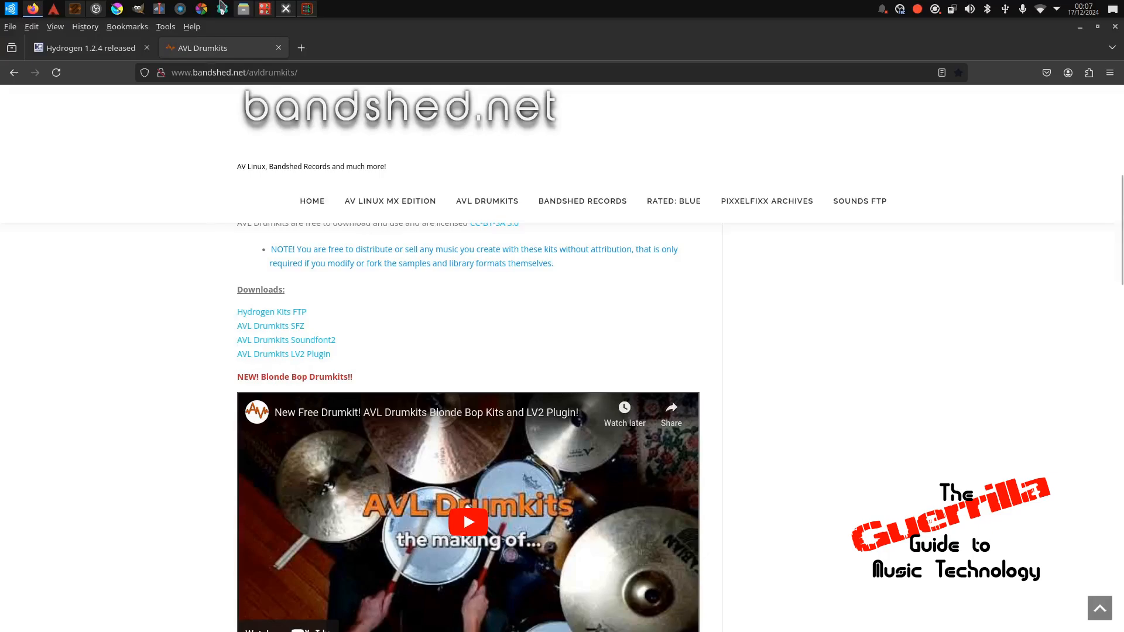
Switch to Dolphin and launch the Hydrogen 1.2.4 AppImage from the Downloads folder.
click(243, 9)
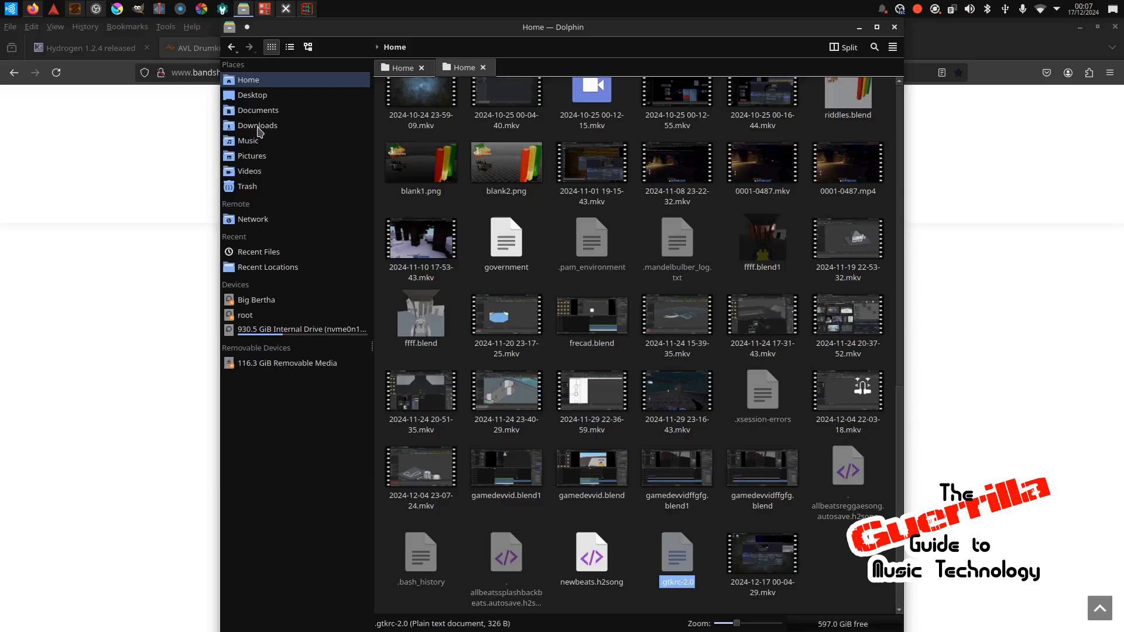
click(258, 126)
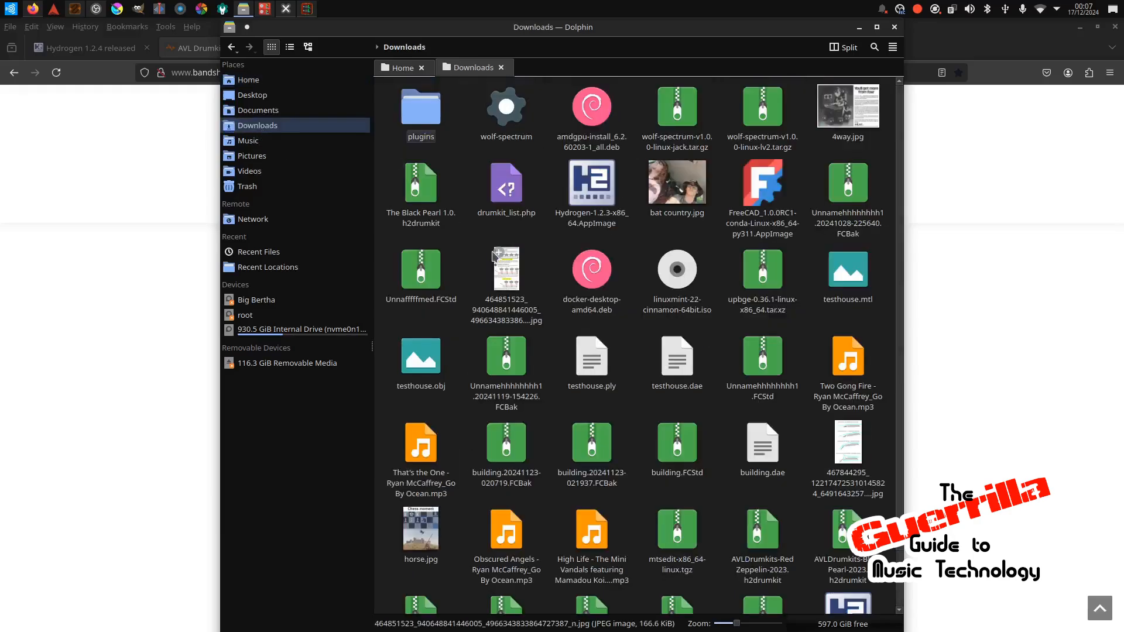
scroll(736, 418, down, 2)
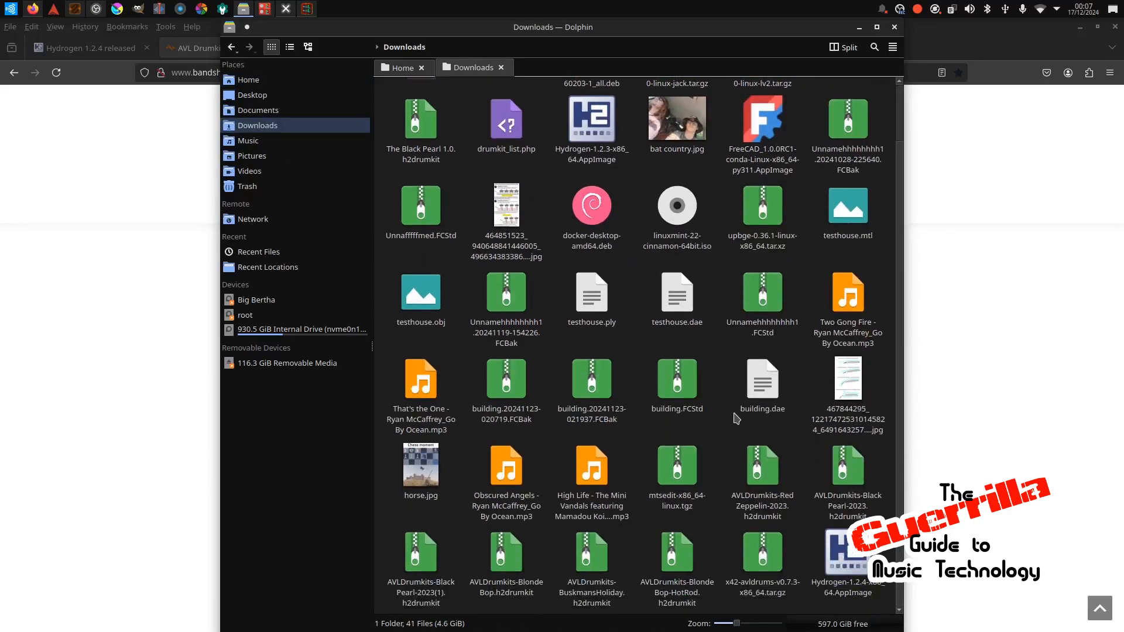
click(852, 562)
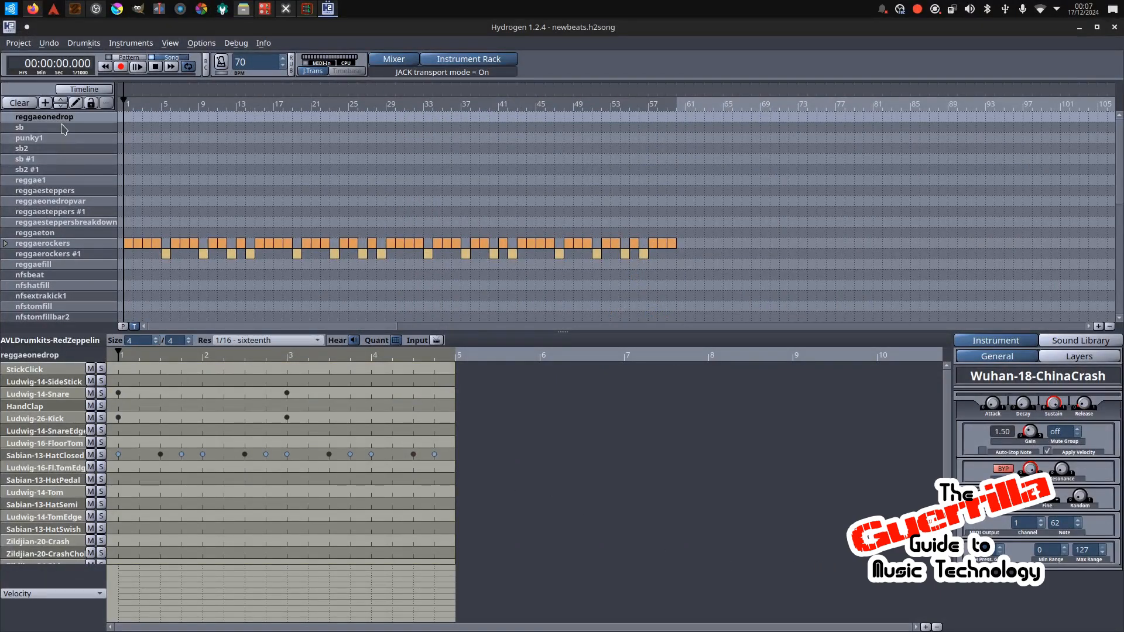
Review the pattern list of the newbeats song and play it back while checking the audio levels in OBS.
scroll(56, 219, down, 4)
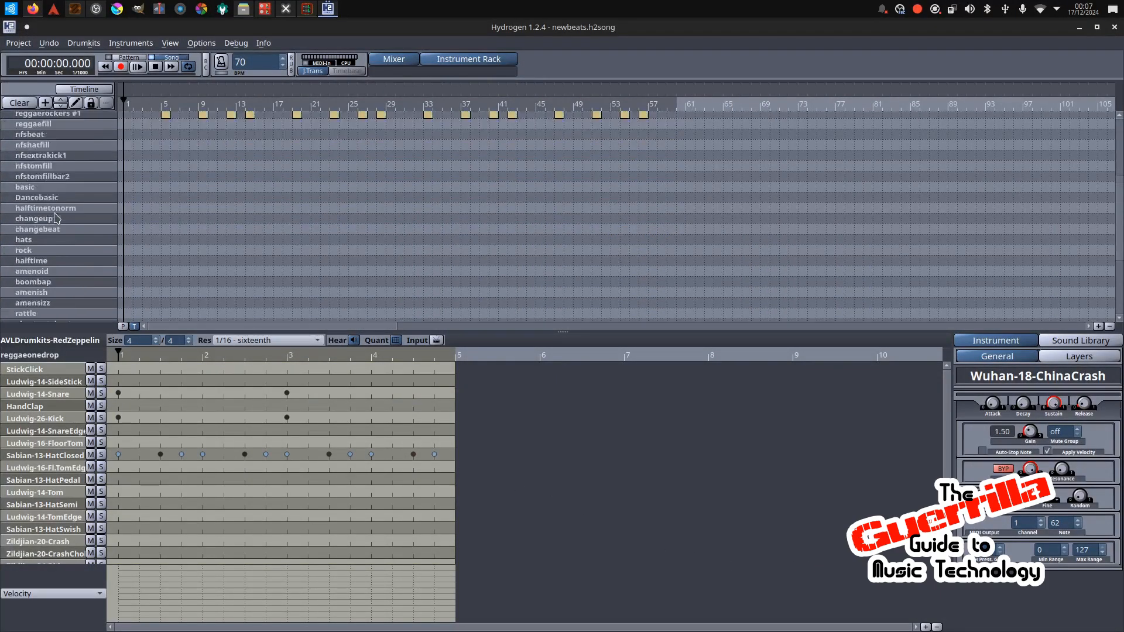
scroll(57, 218, up, 3)
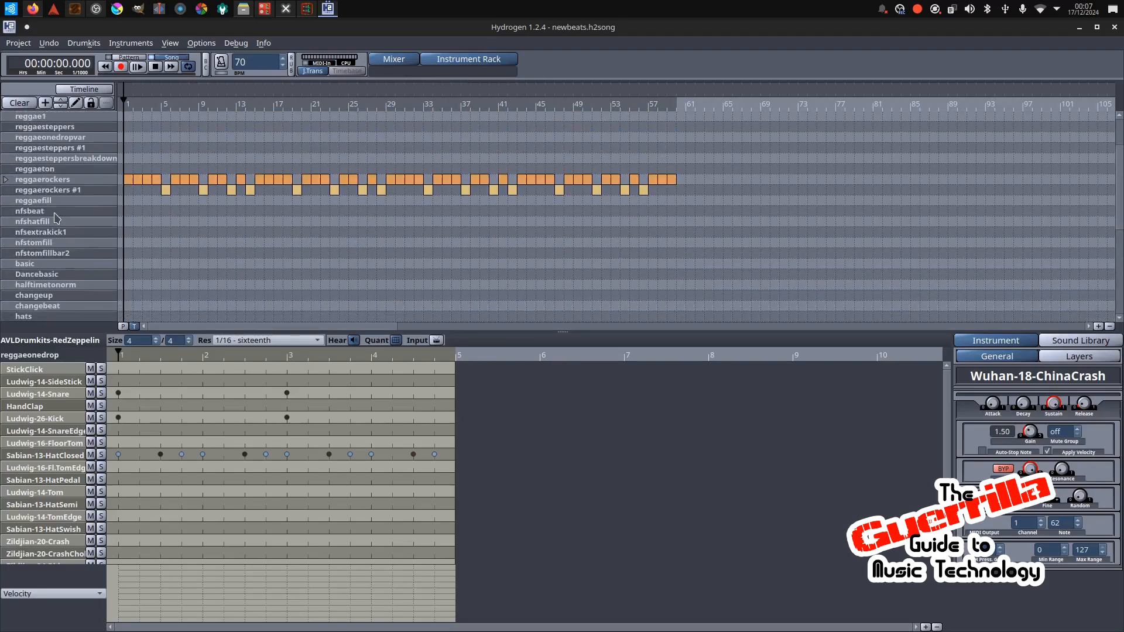
scroll(57, 218, up, 2)
scroll(57, 219, down, 3)
scroll(57, 219, up, 2)
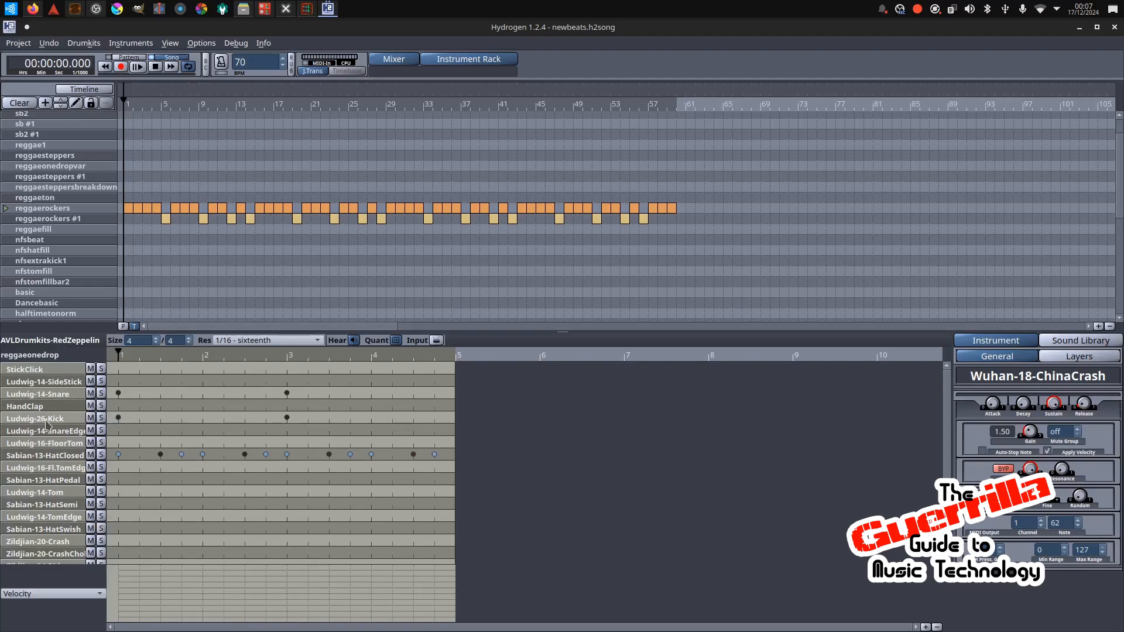
click(138, 68)
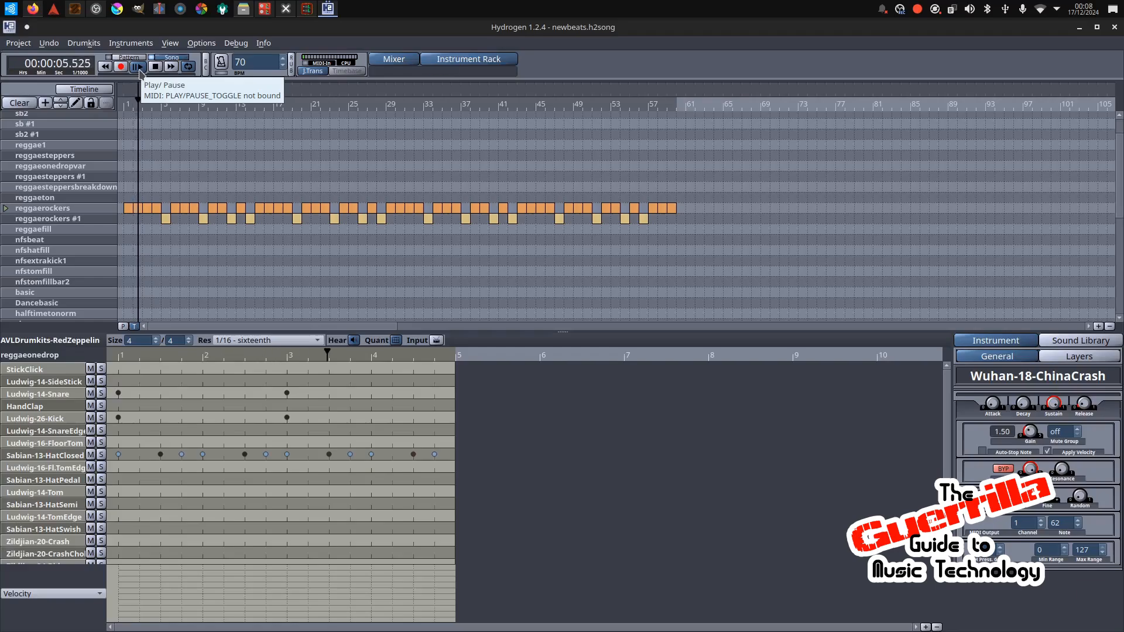
click(97, 9)
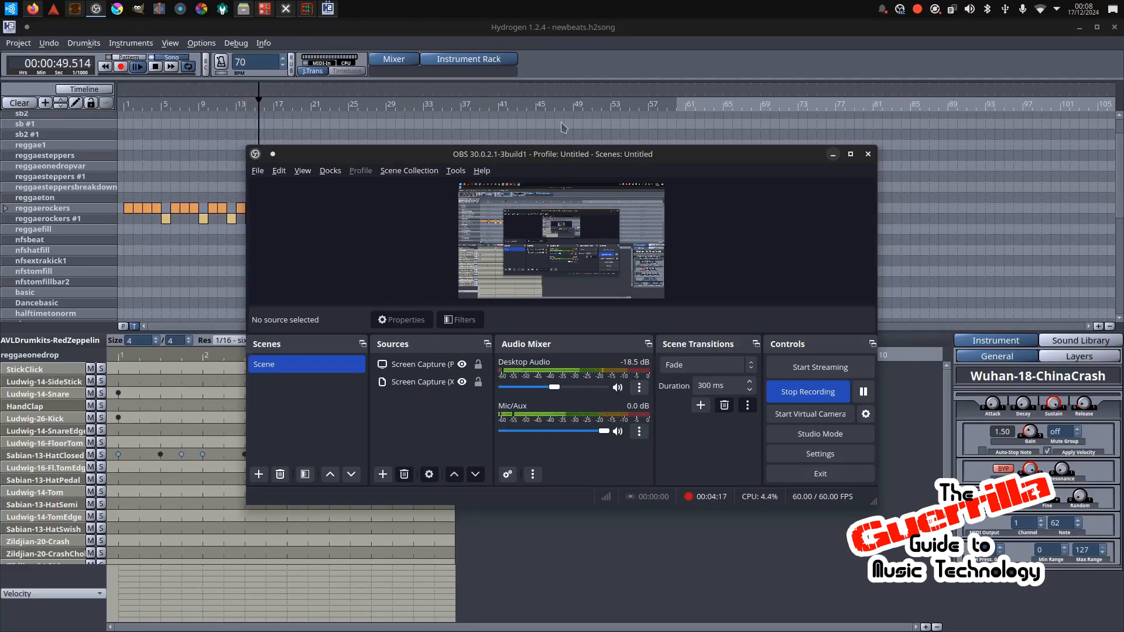
click(153, 70)
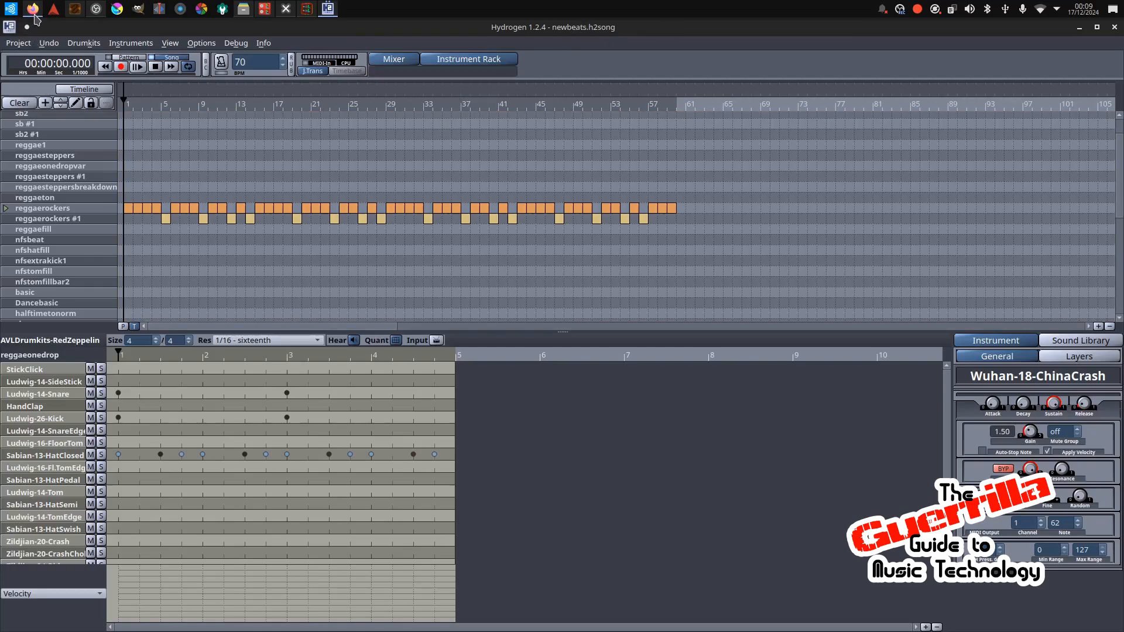
In Patchance, move the AIR 192 14 playback box level with Hydrogen, OBS below the centre of the canvas, and GxTuner beneath Wolf Spectrum.
mouse_move(34, 17)
click(75, 8)
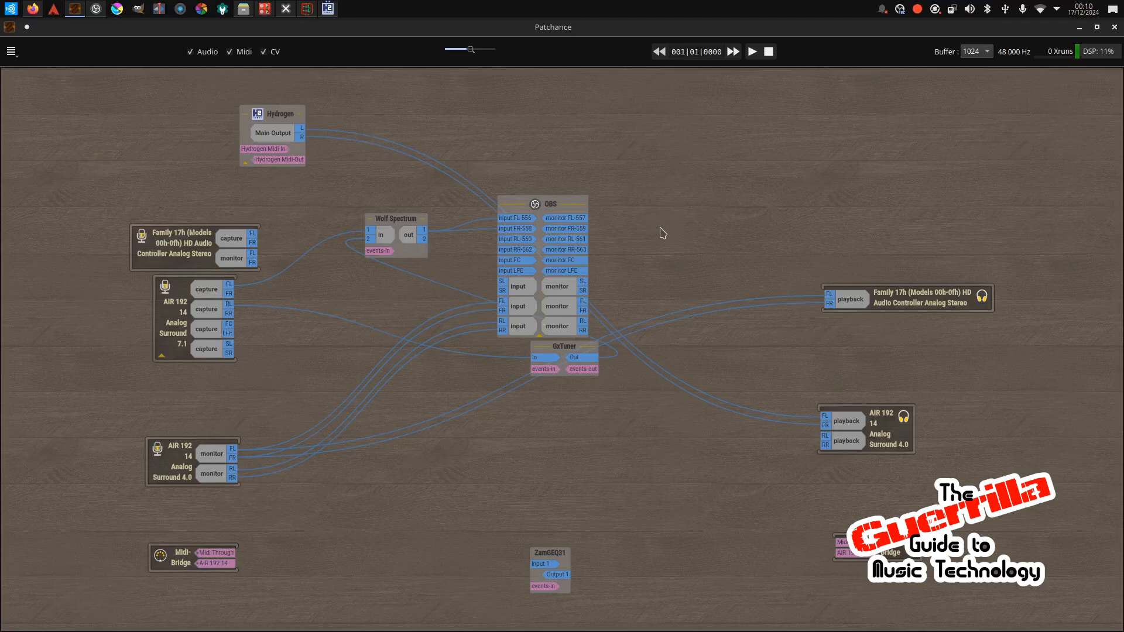
drag(879, 419, 869, 119)
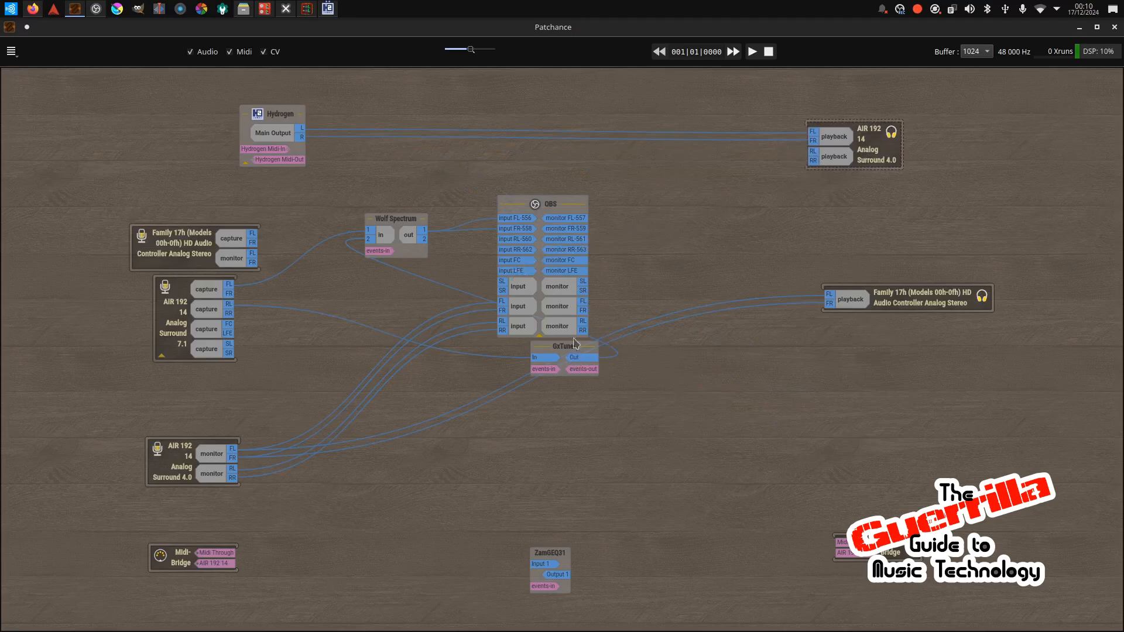
drag(548, 215, 674, 391)
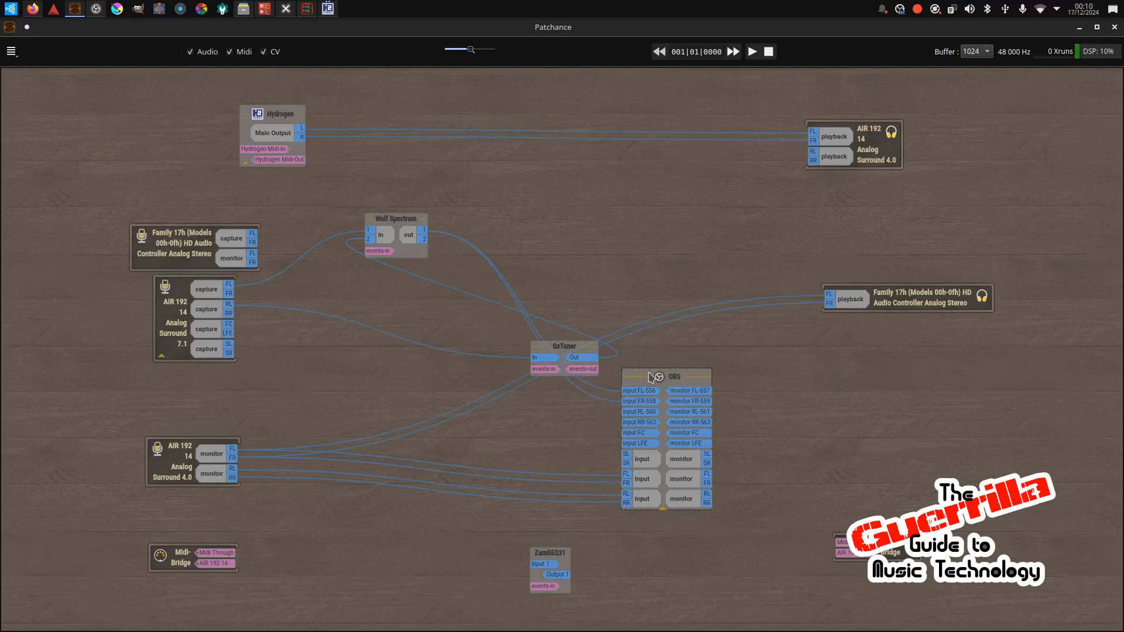
drag(560, 347, 361, 340)
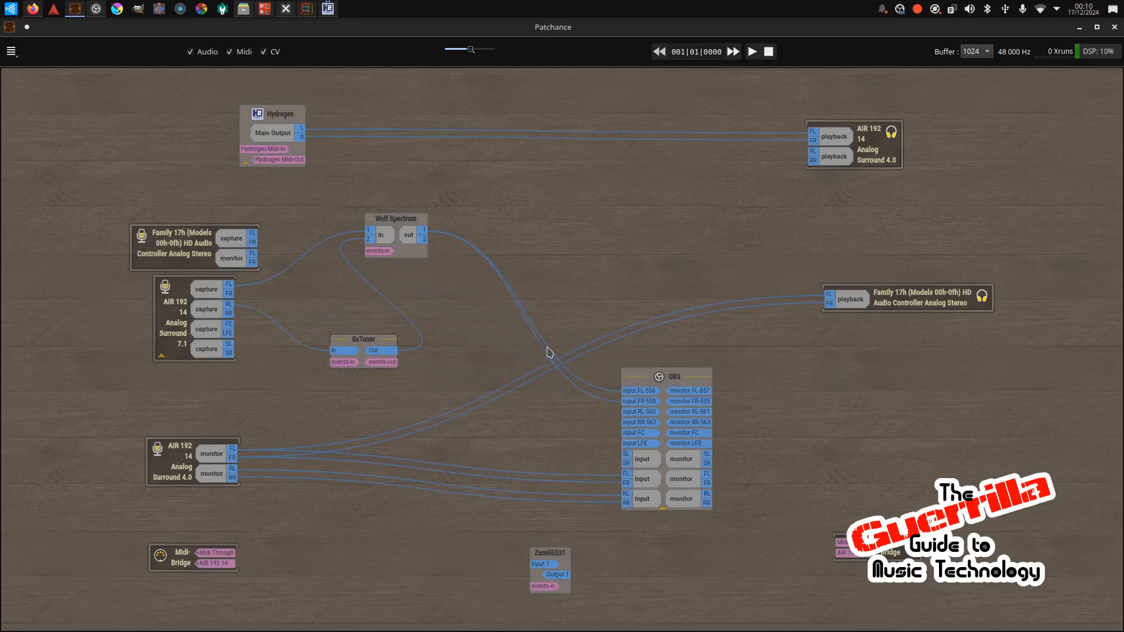
Switch to Carla and move the Hydrogen box off GxTuner to the free area above OBS in the patchbay.
click(263, 9)
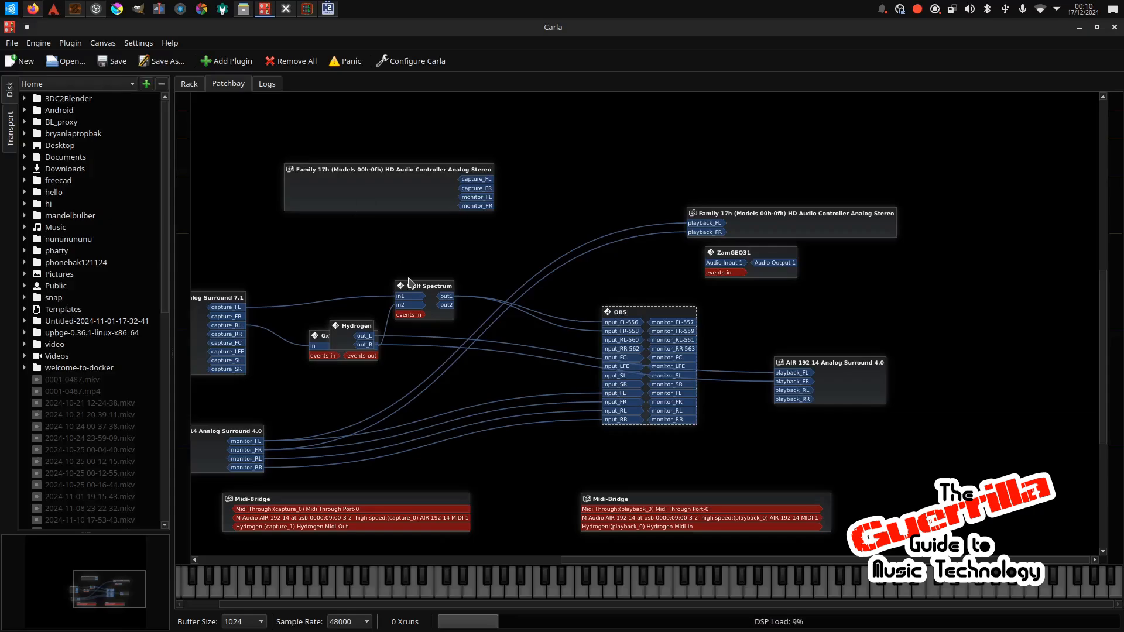
drag(354, 328, 617, 159)
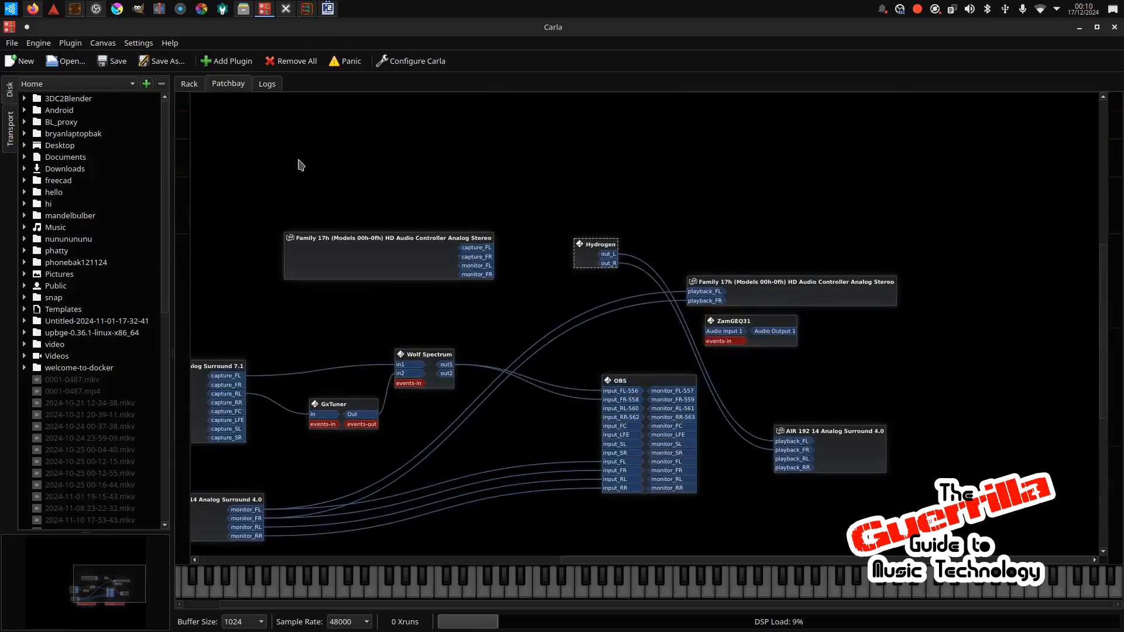
Reduce the Patchance window, compare its connection graph with Carla's patchbay, and close Patchance.
click(75, 10)
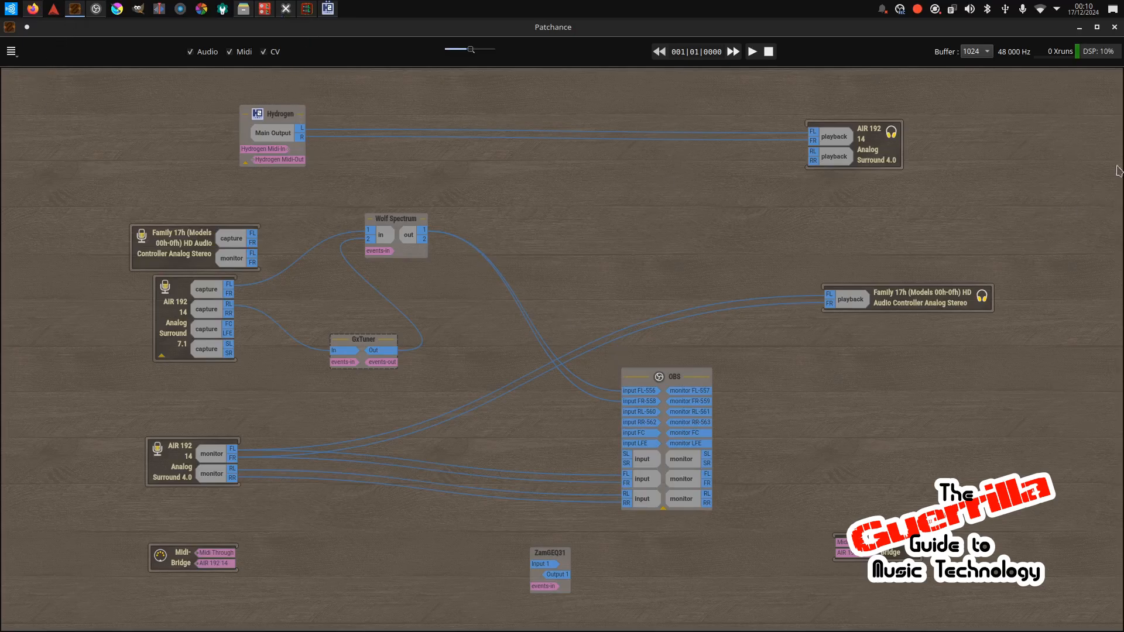
click(1099, 29)
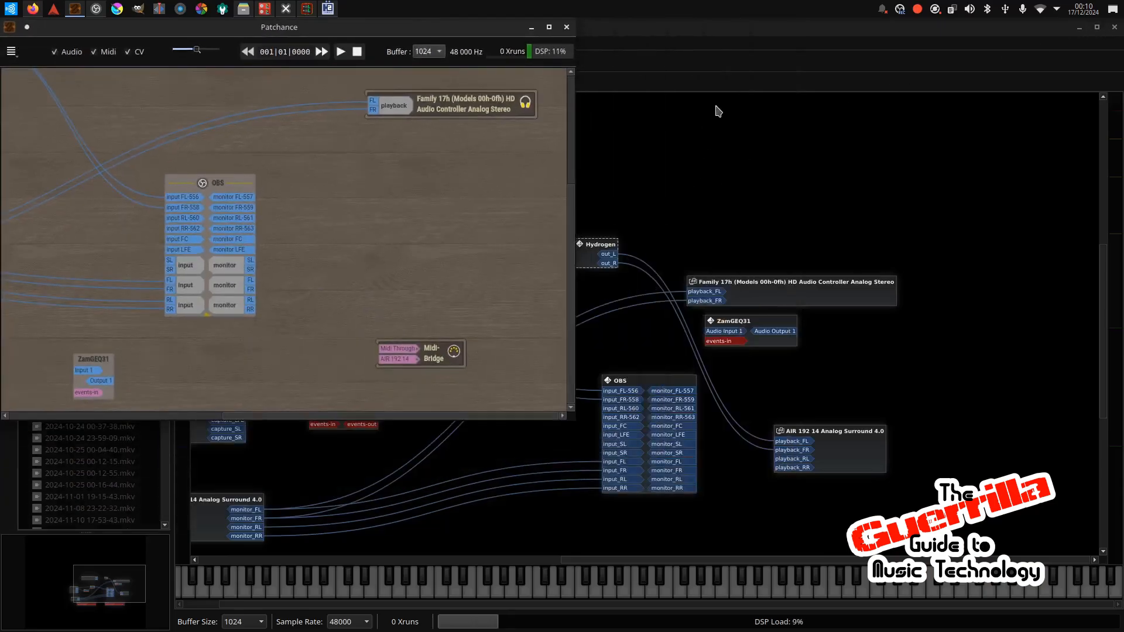
click(724, 65)
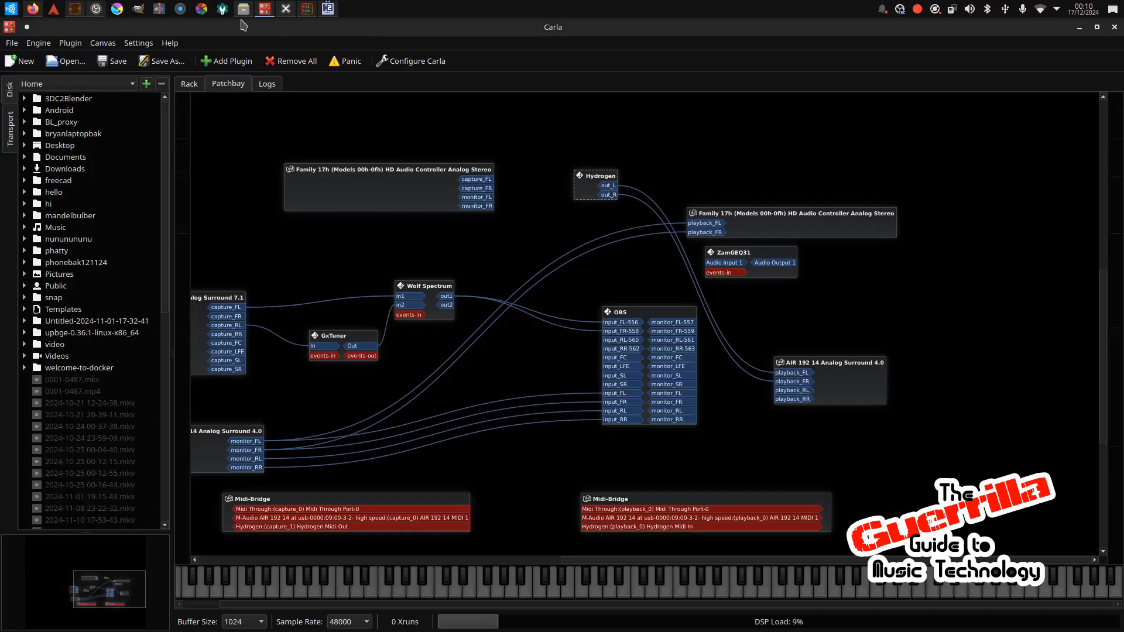
click(74, 8)
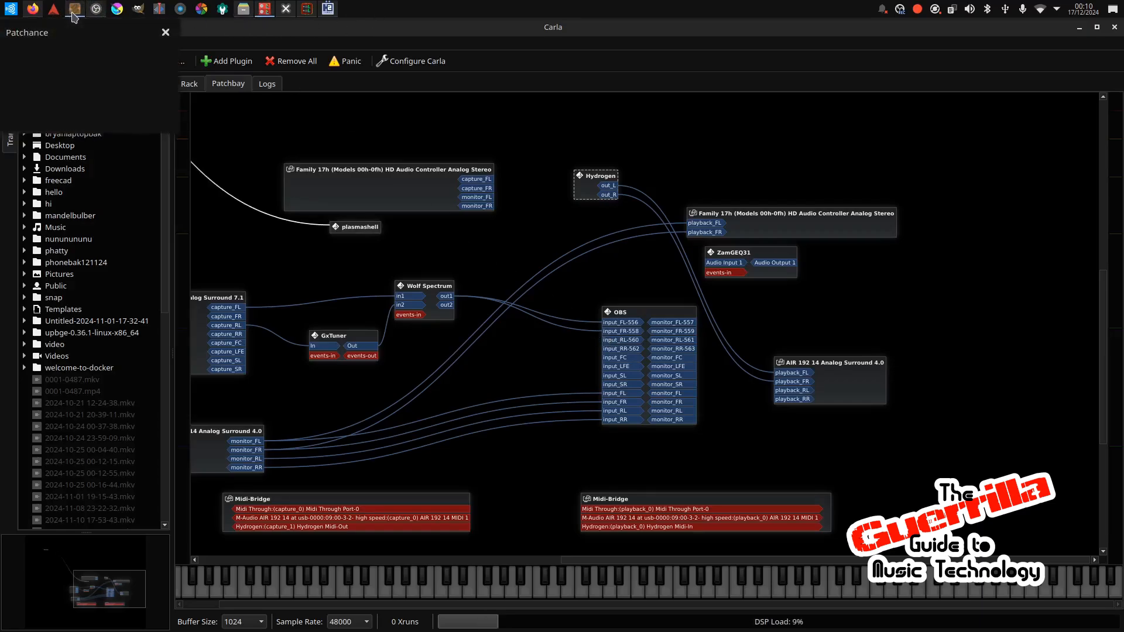
scroll(307, 273, up, 1)
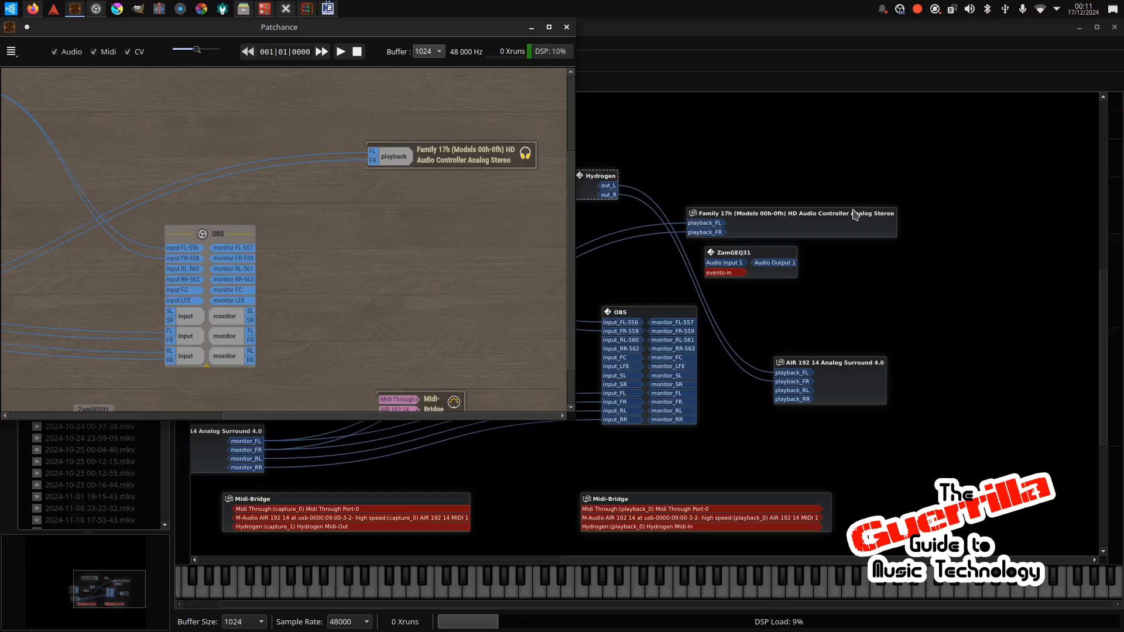
click(567, 28)
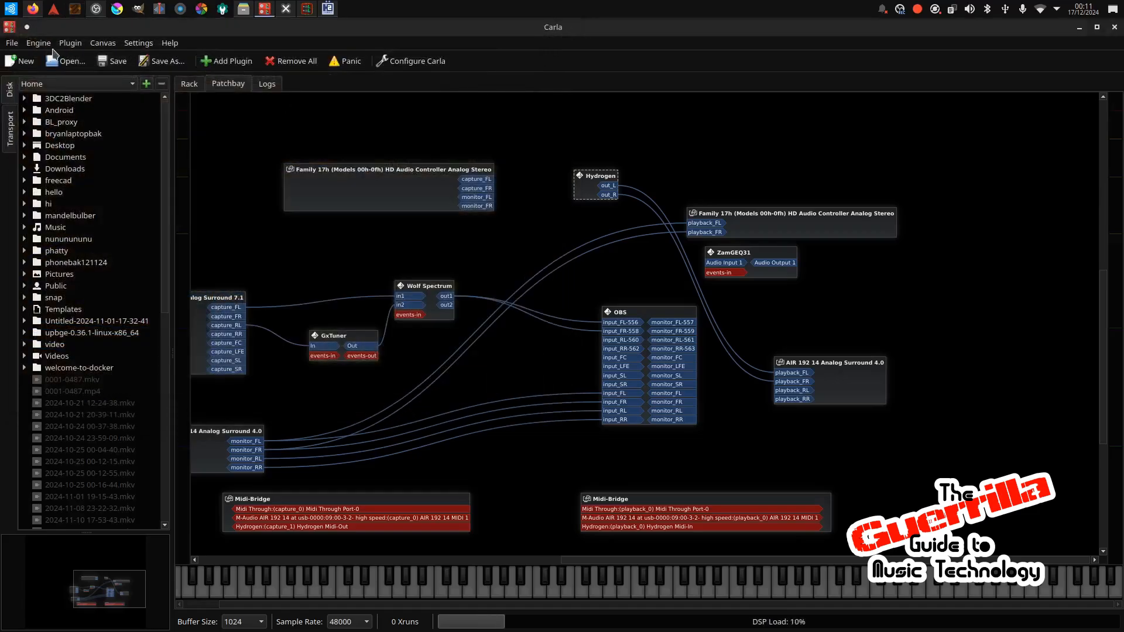
Launch Ardour and create a new session from the Empty Template named vidememybrothers.
click(56, 9)
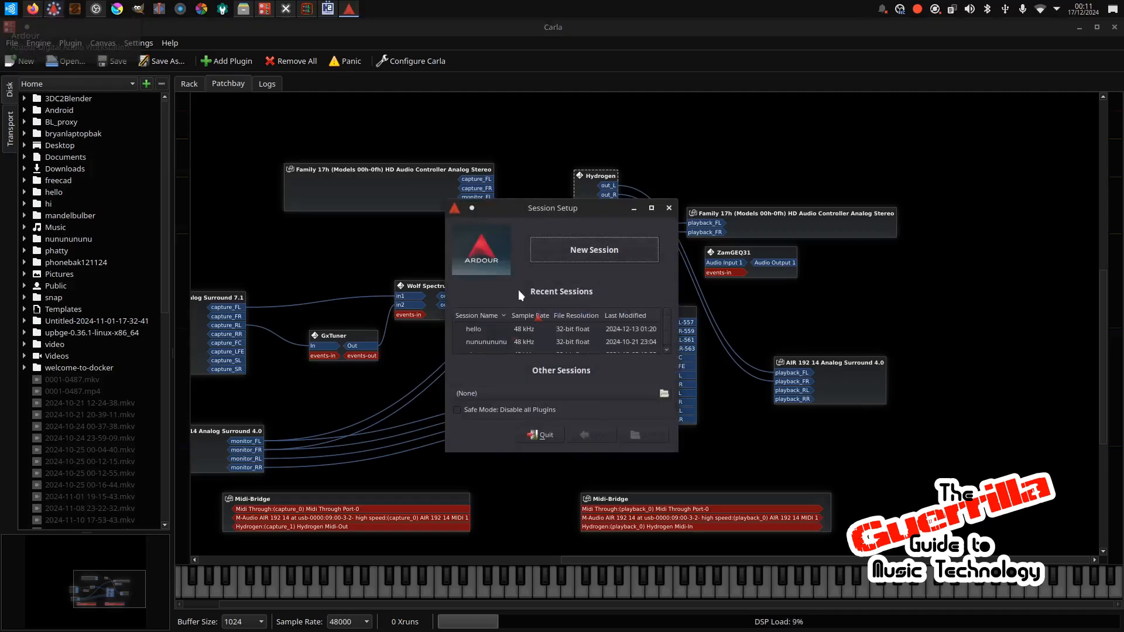
click(598, 251)
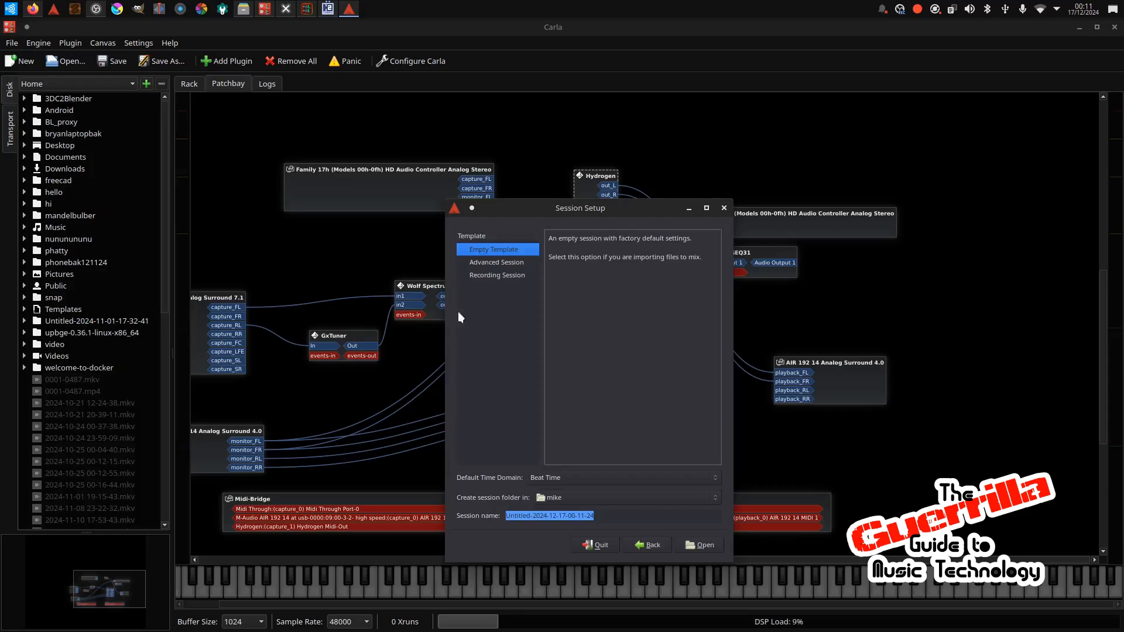
click(628, 515)
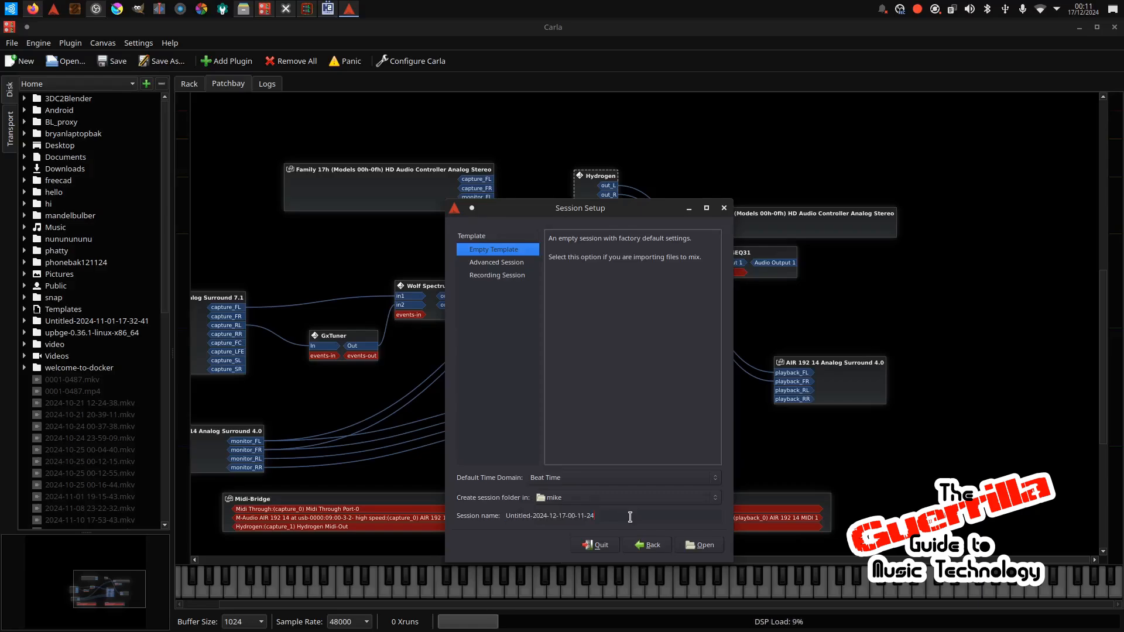
drag(628, 515, 509, 515)
text(vidememybrothers)
click(699, 545)
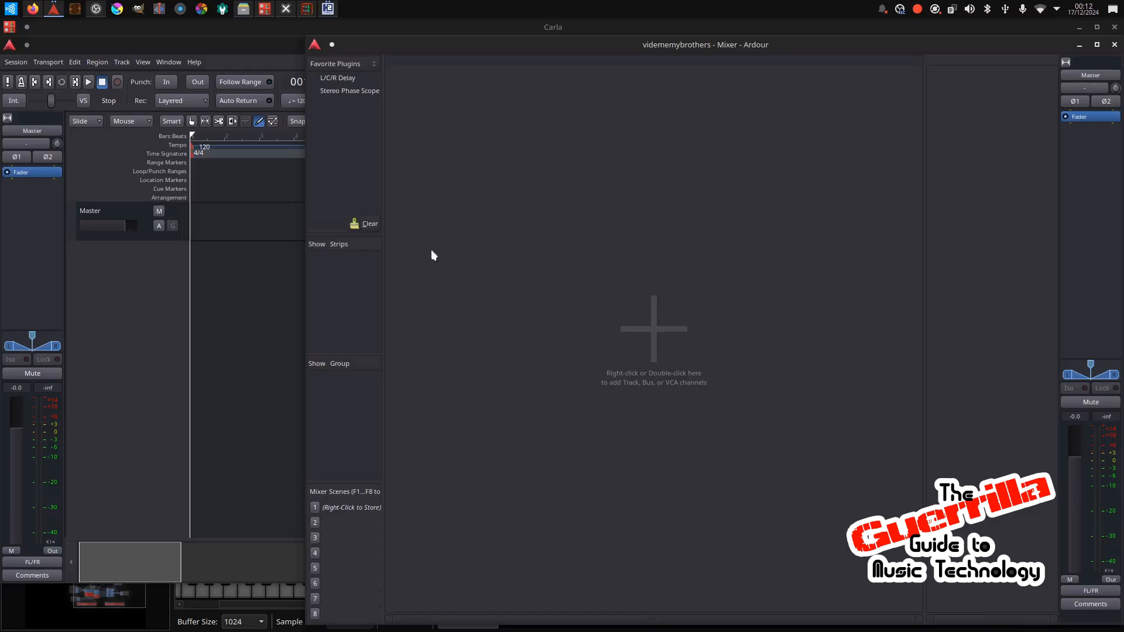
Add a MIDI track using the Red Zeppelin Drumkit Multi instrument, with 9 output channels fanned out to separate tracks.
click(220, 45)
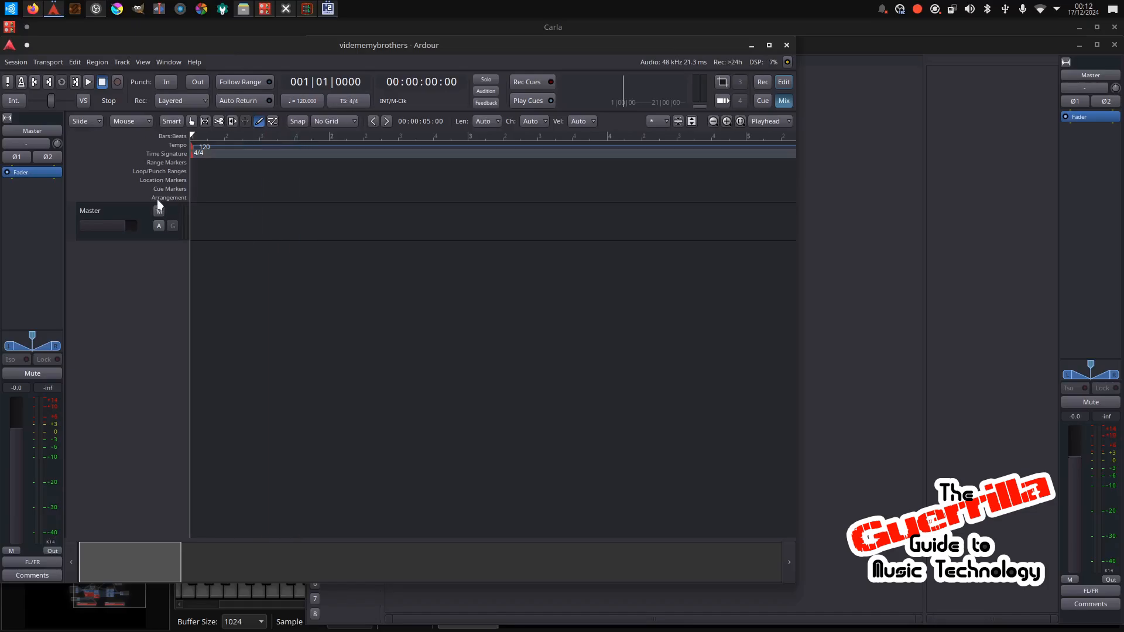
click(122, 61)
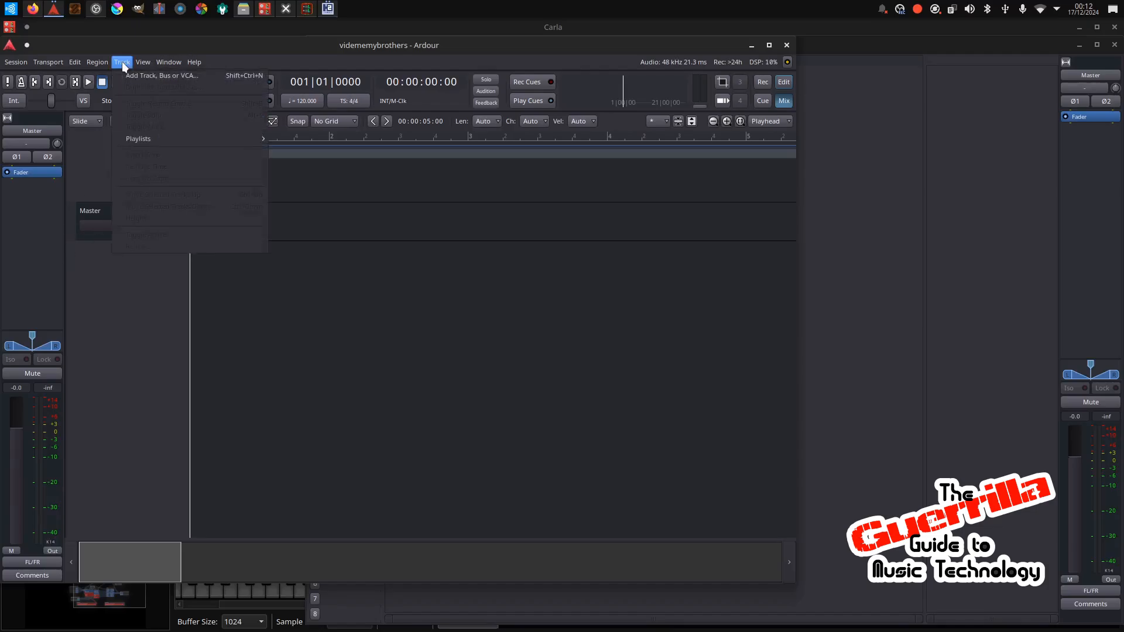
click(131, 75)
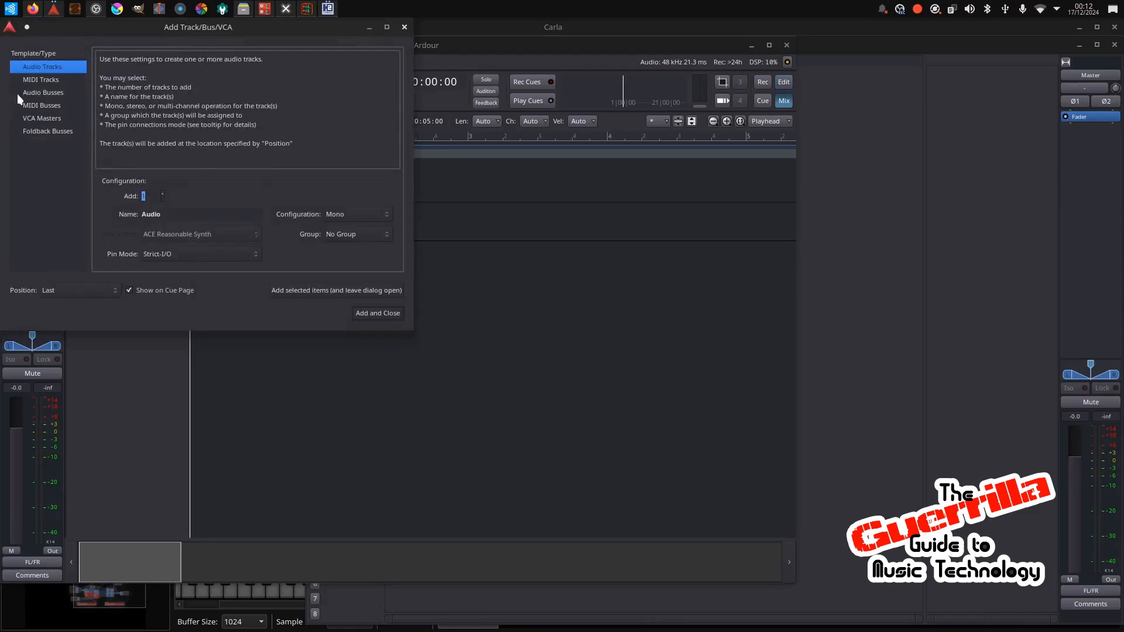
click(34, 82)
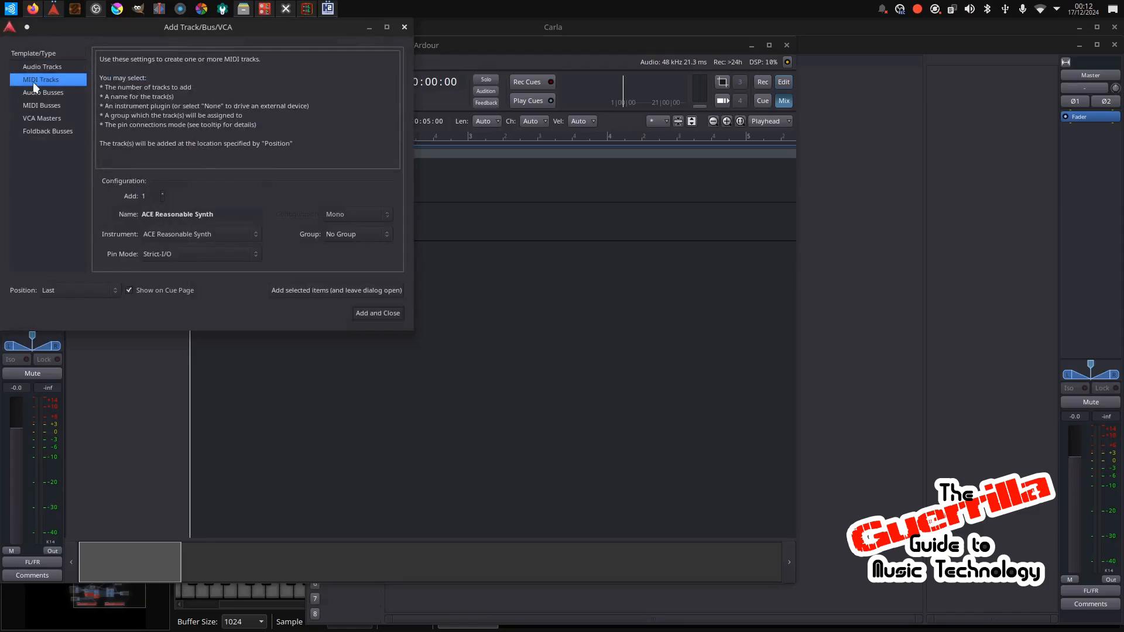
click(235, 234)
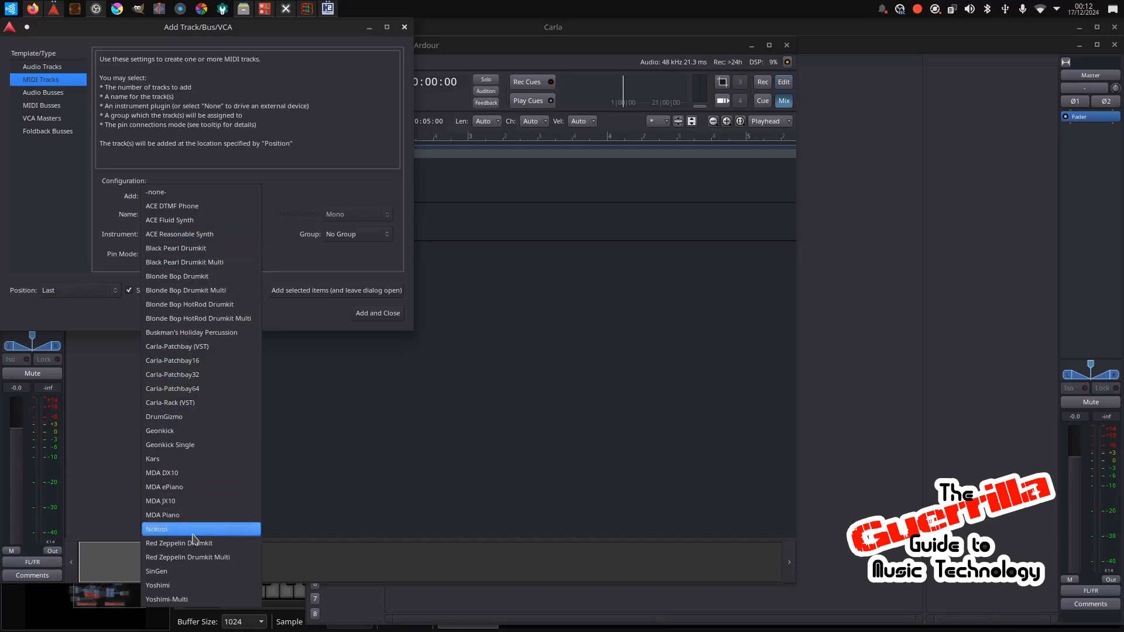
click(200, 557)
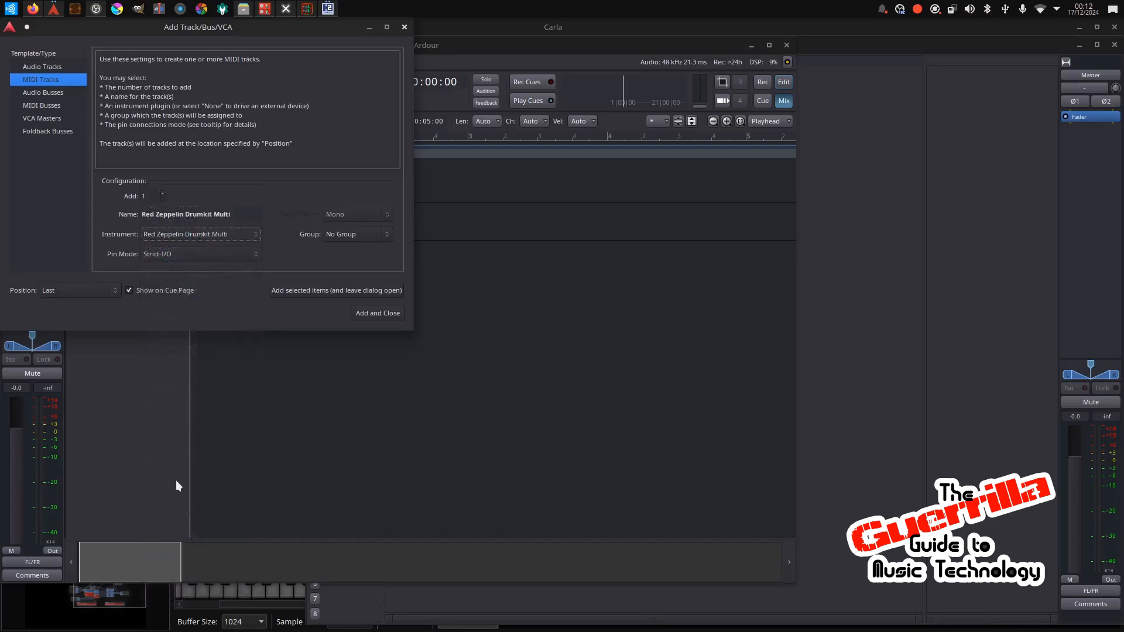
click(386, 317)
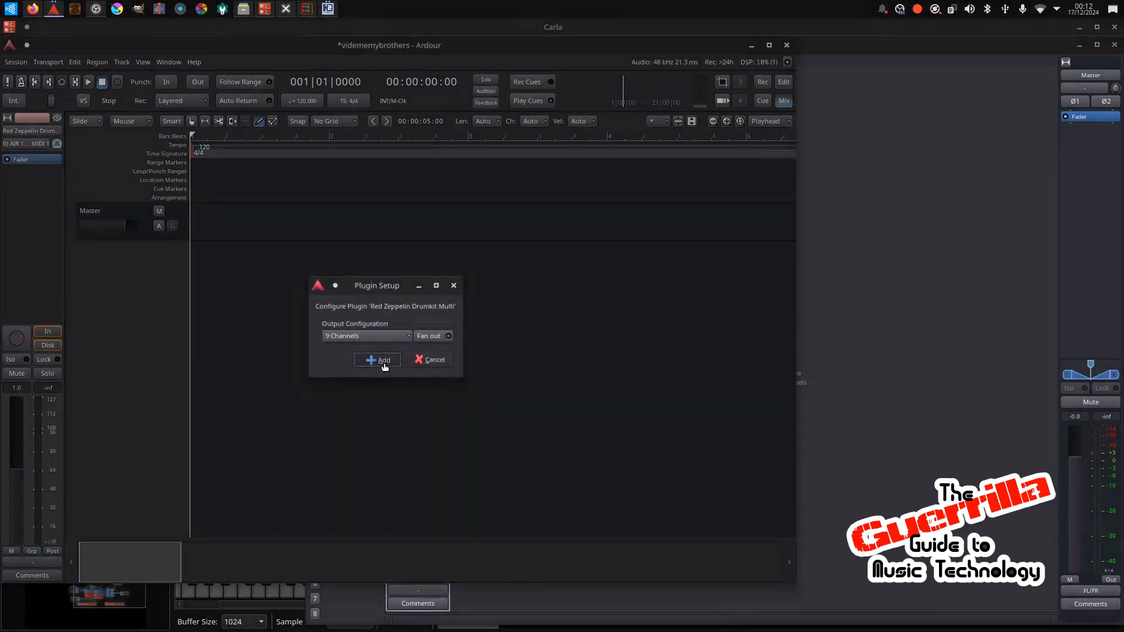
click(384, 362)
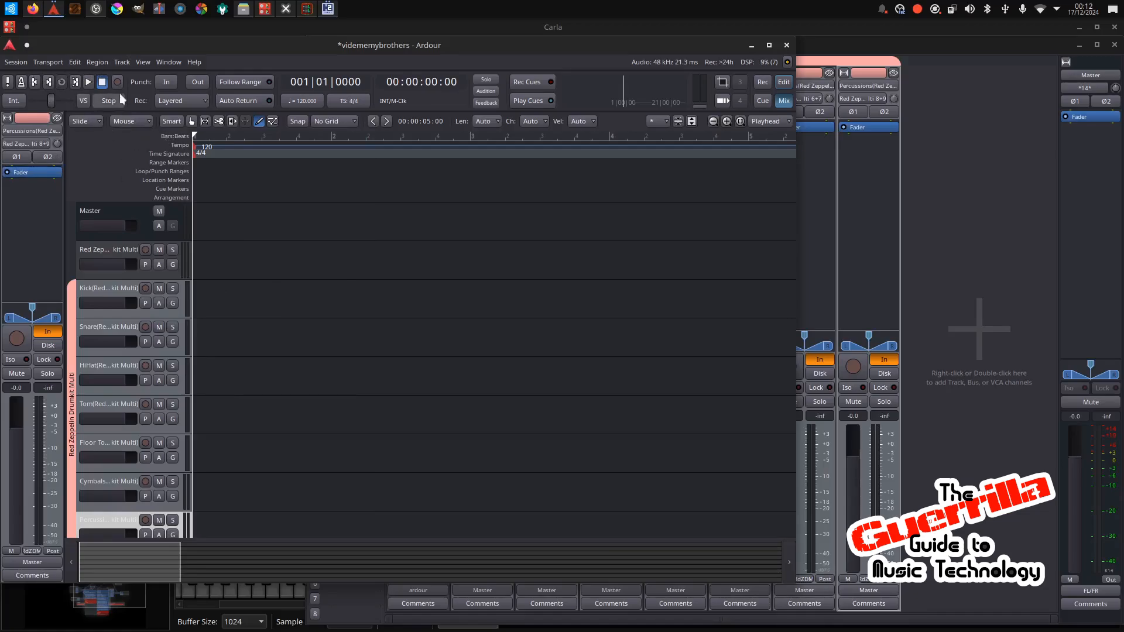
Add one stereo audio bus named drums through the Ardour mixer.
click(976, 234)
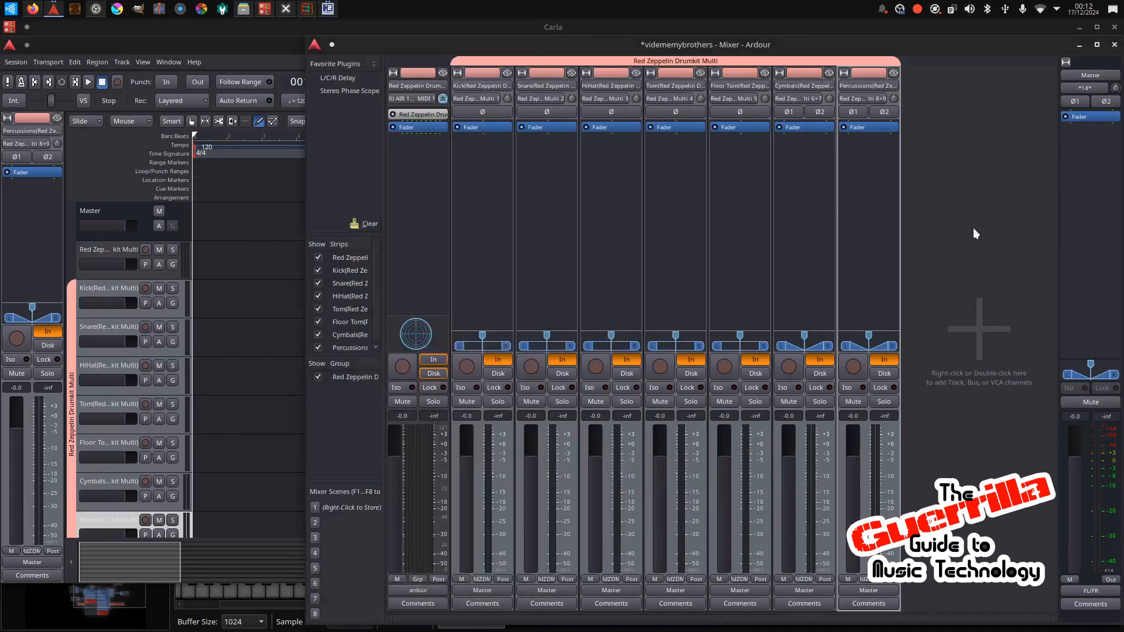
double_click(943, 285)
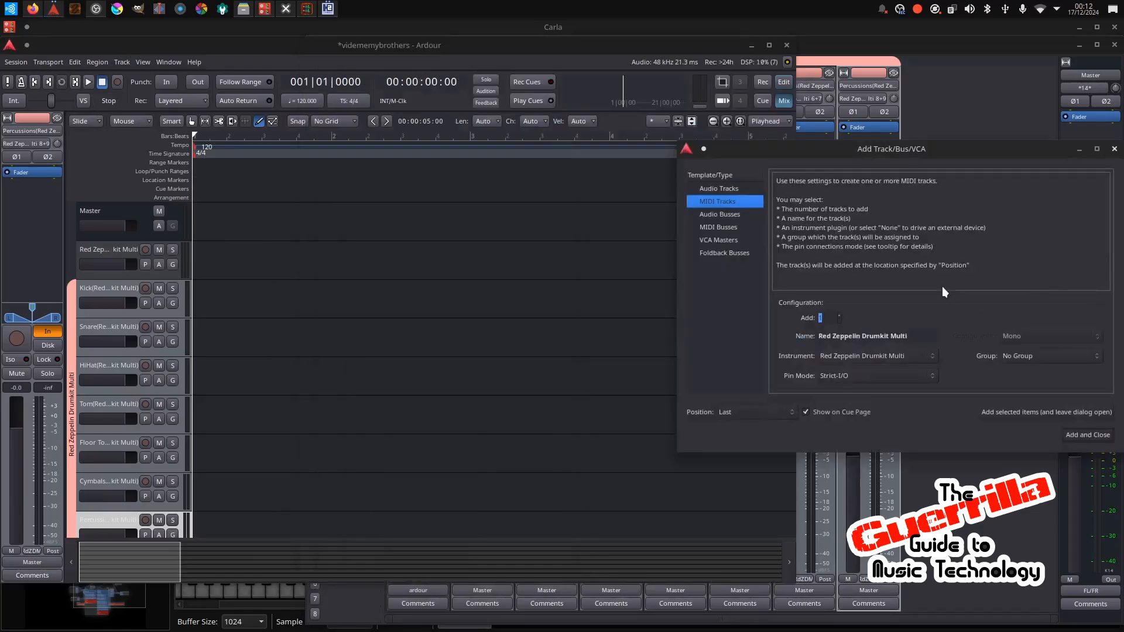
click(722, 214)
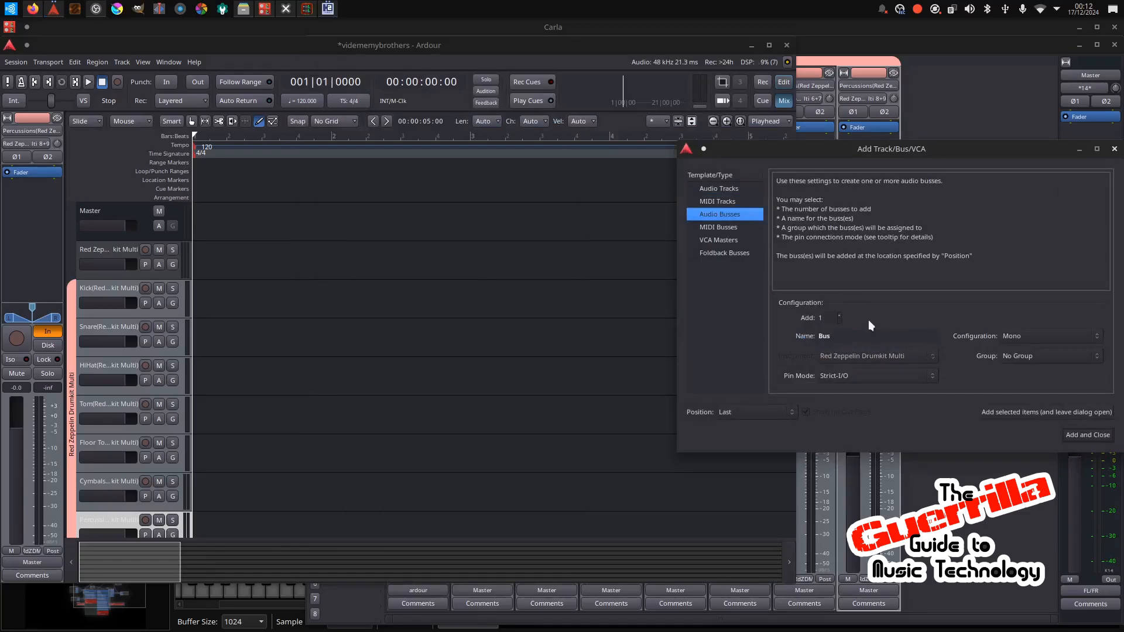
click(1099, 338)
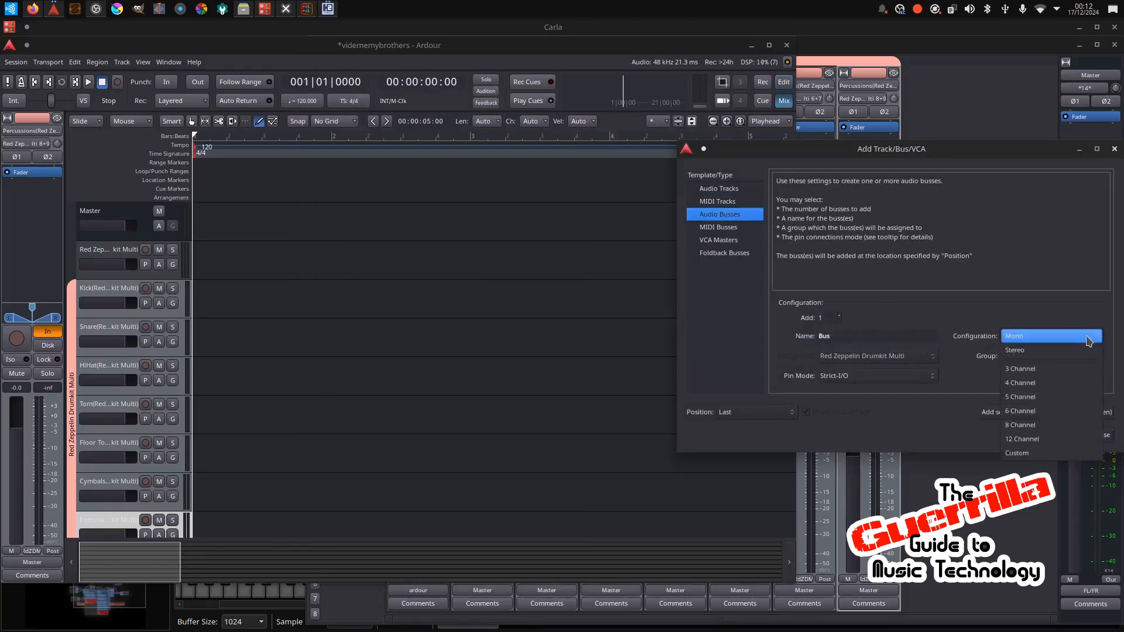
click(1056, 354)
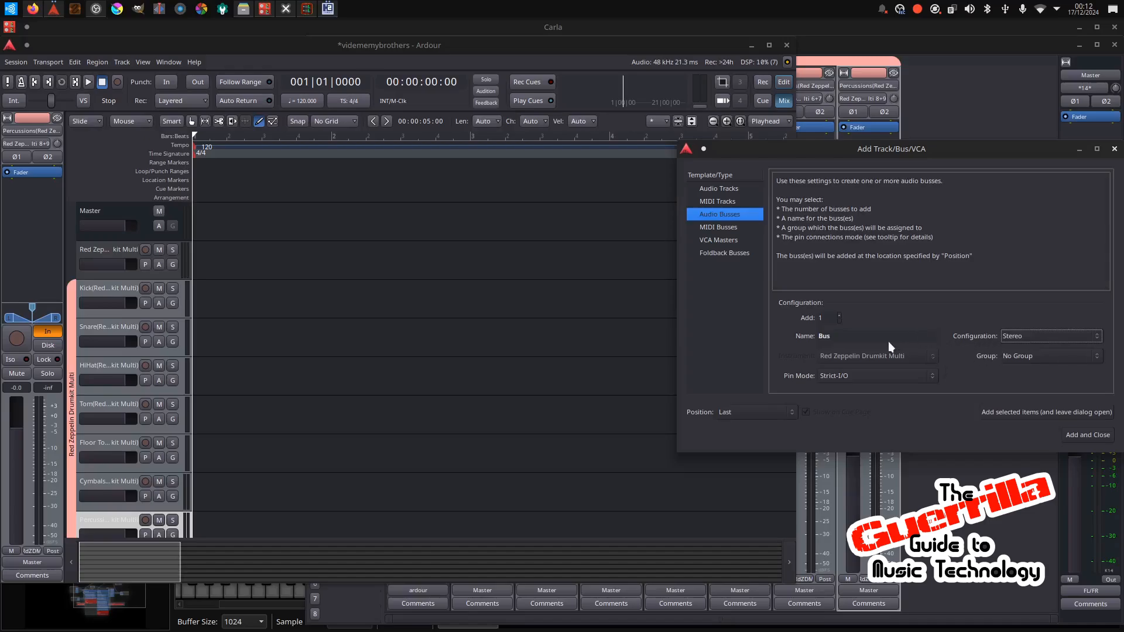
click(851, 336)
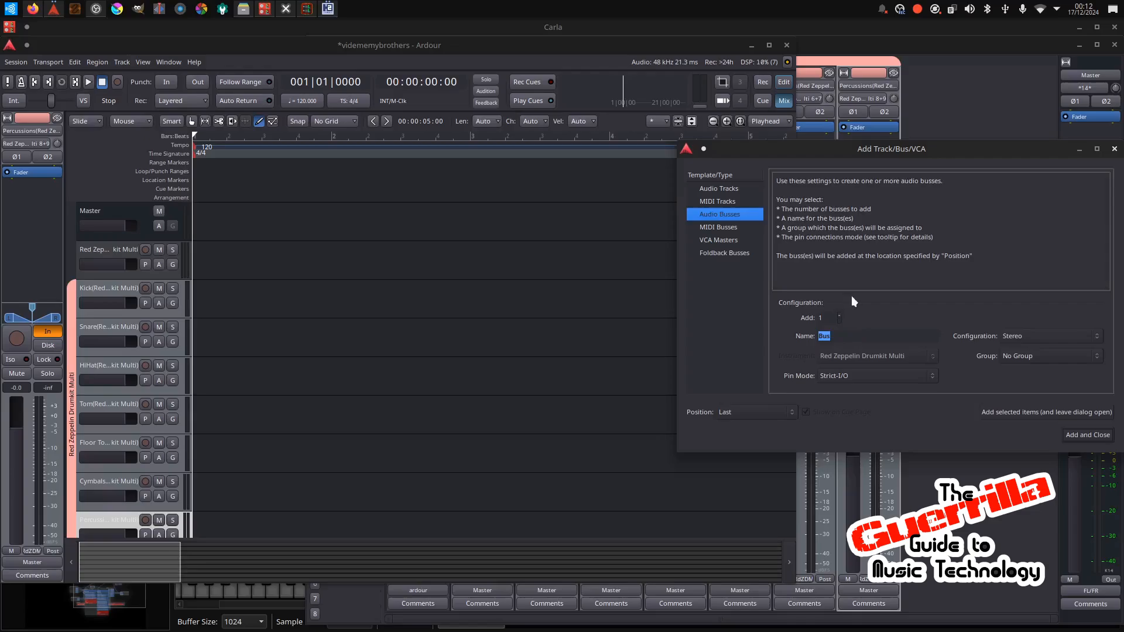
text(drum)
click(1092, 435)
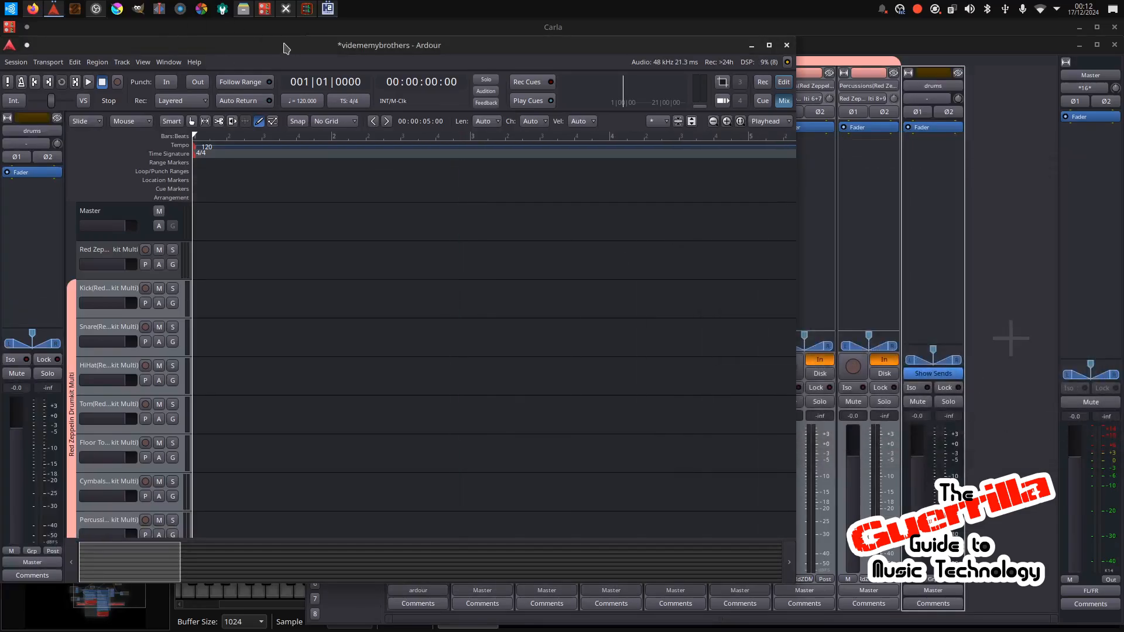
Switch to Carla and move the Family 17h and AIR 192 14 source boxes, GxTuner, Wolf Spectrum and Midi-Bridge capture box clear of ardour's inputs.
click(265, 8)
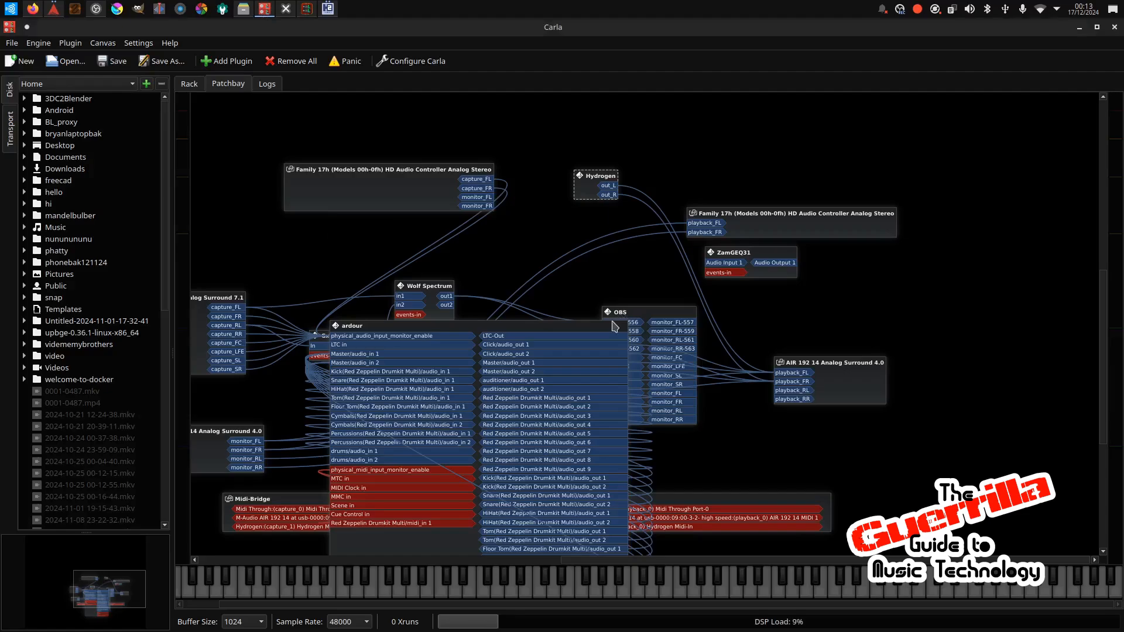
scroll(624, 316, down, 5)
scroll(676, 363, up, 4)
scroll(677, 363, up, 1)
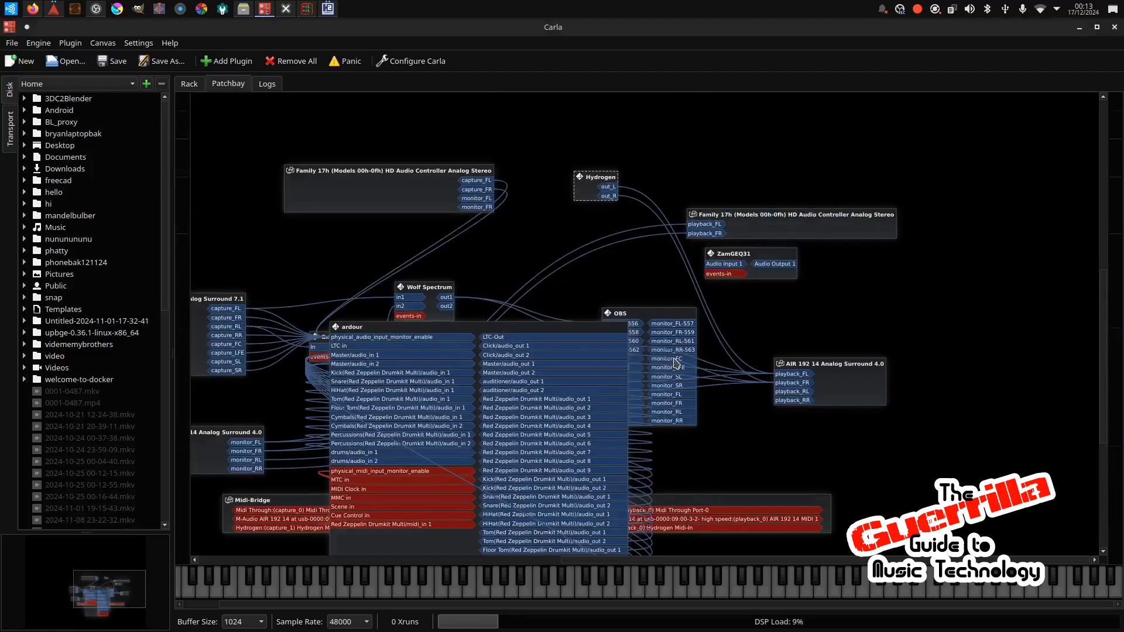
drag(676, 364, 1106, 340)
drag(489, 128, 857, 553)
drag(627, 301, 552, 270)
drag(784, 153, 358, 50)
mouse_move(540, 284)
mouse_down()
mouse_move(291, 213)
mouse_move(545, 279)
mouse_up()
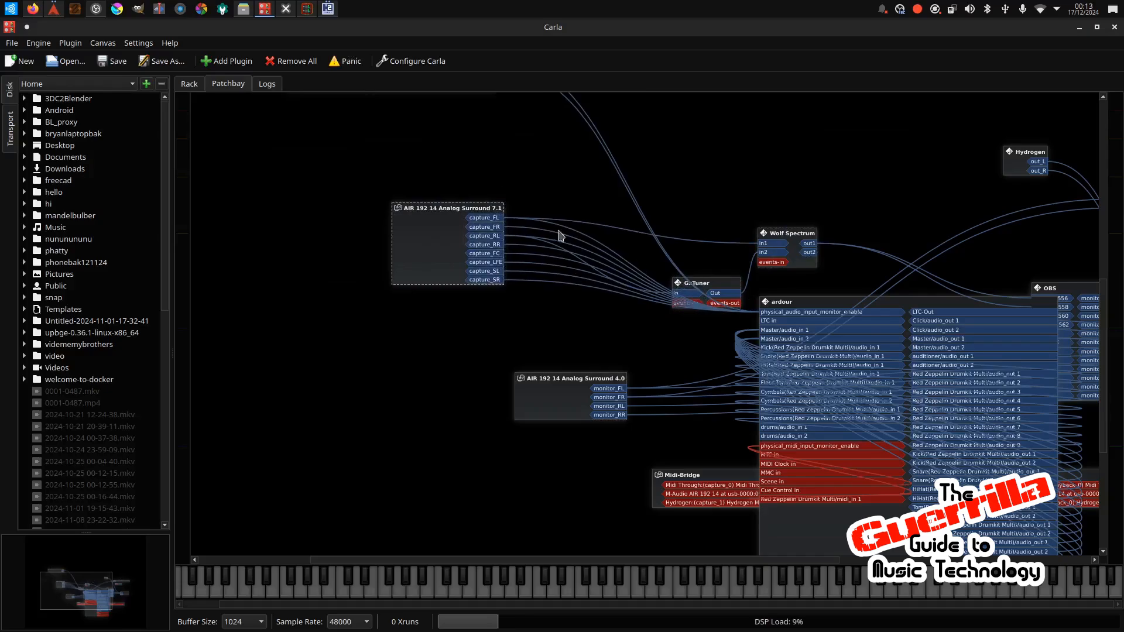
drag(332, 139, 929, 557)
drag(622, 376, 359, 343)
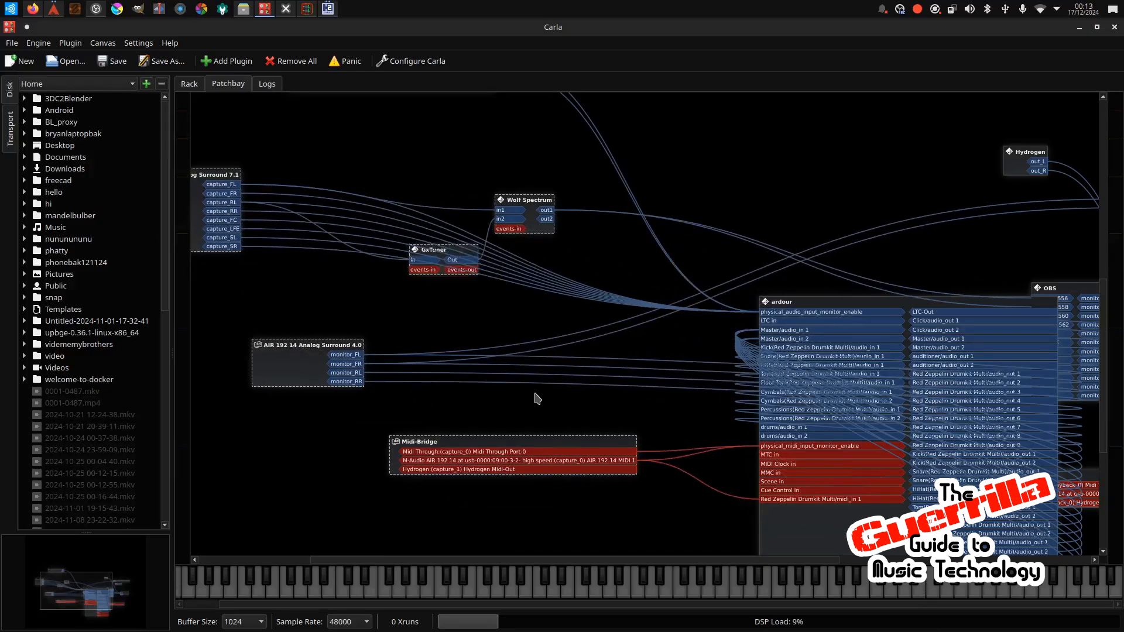
Disconnect all connections from the Family 17h HD Audio Controller capture box in the patchbay.
scroll(536, 406, down, 3)
scroll(384, 310, up, 2)
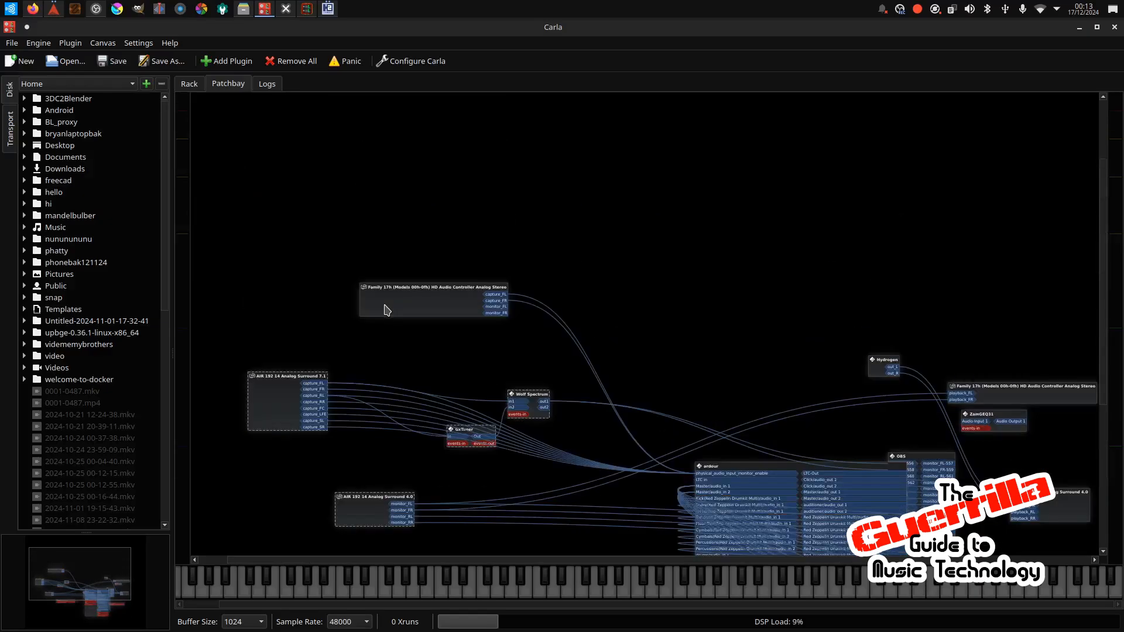
scroll(418, 334, up, 1)
scroll(418, 334, down, 2)
right_click(421, 234)
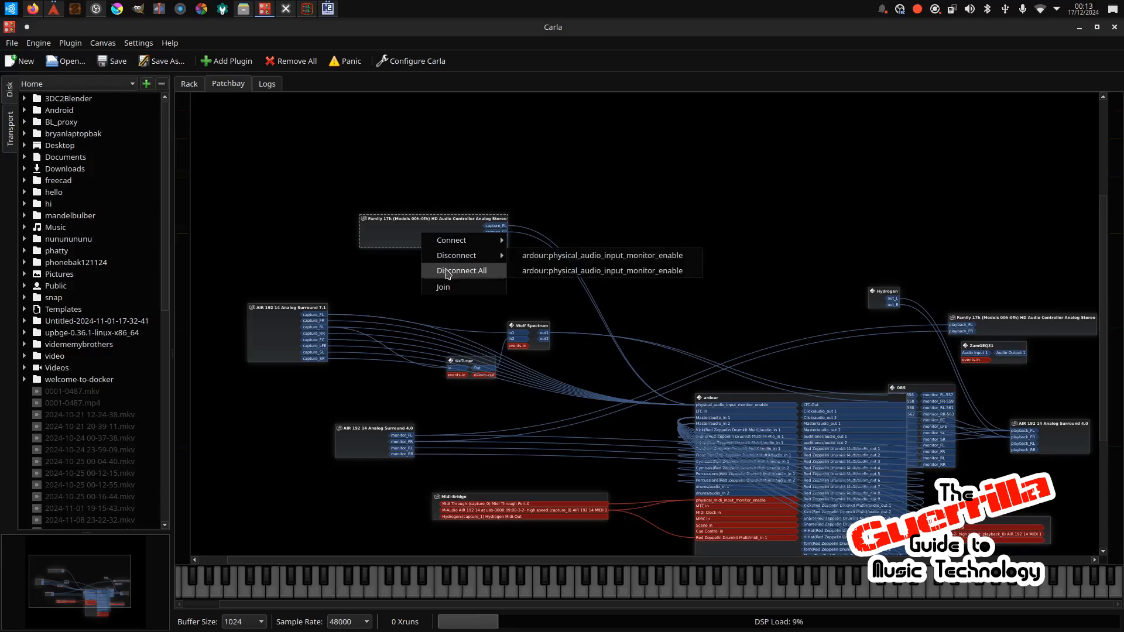
click(436, 270)
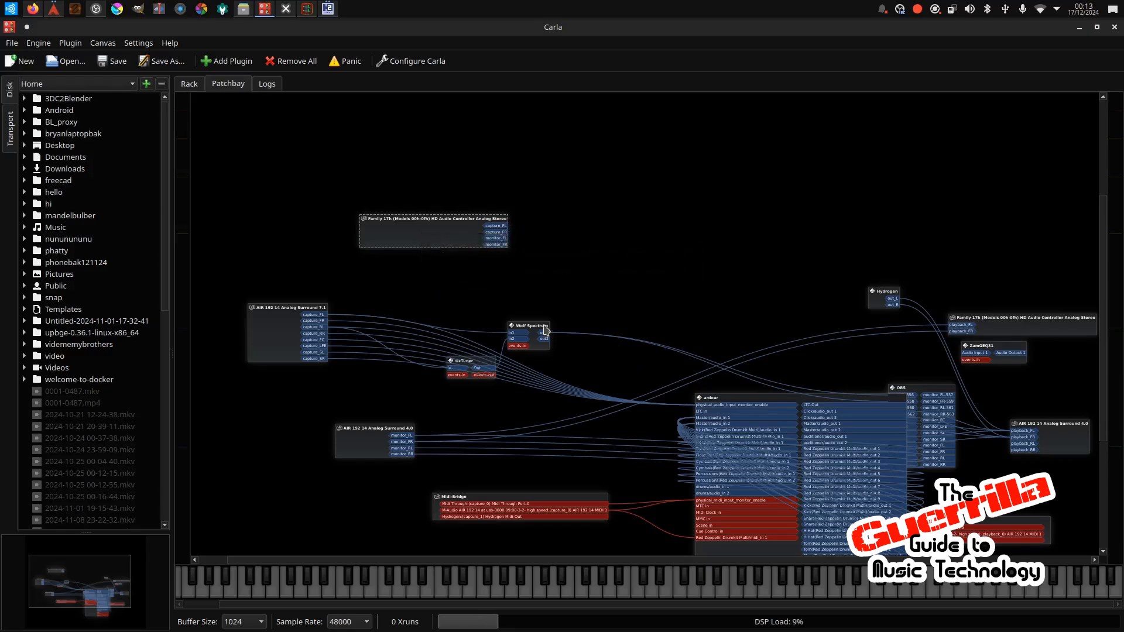
Rearrange the patchbay with ardour below the centre, OBS and Wolf Spectrum above it, and GxTuner beside the raised AIR 192 14 Analog Surround 7.1 box.
scroll(667, 304, down, 2)
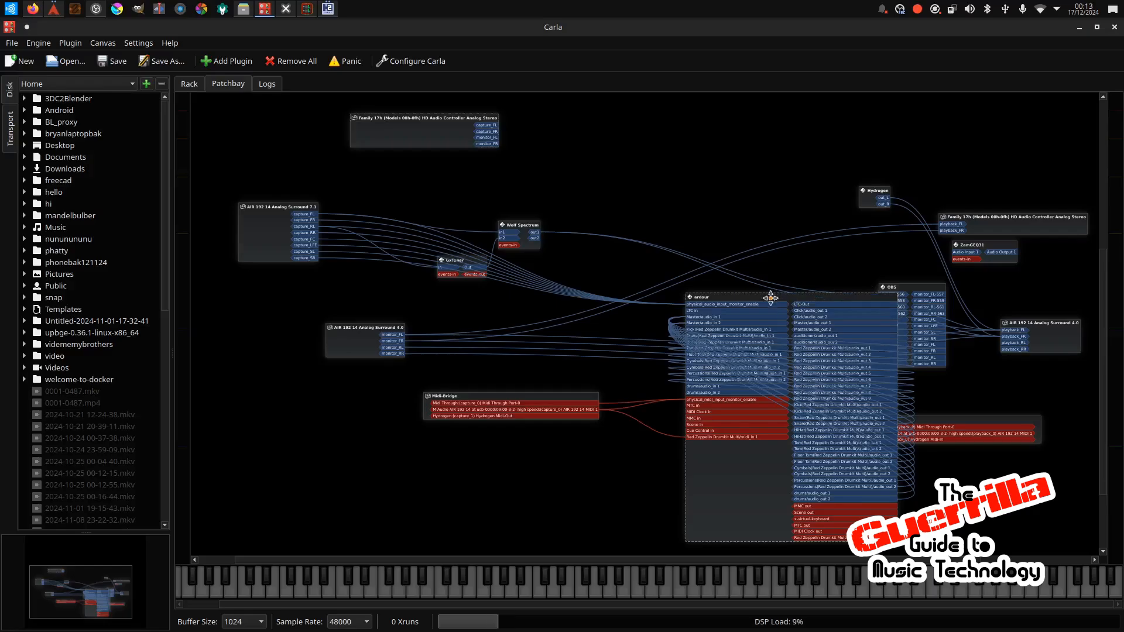
drag(727, 304, 578, 342)
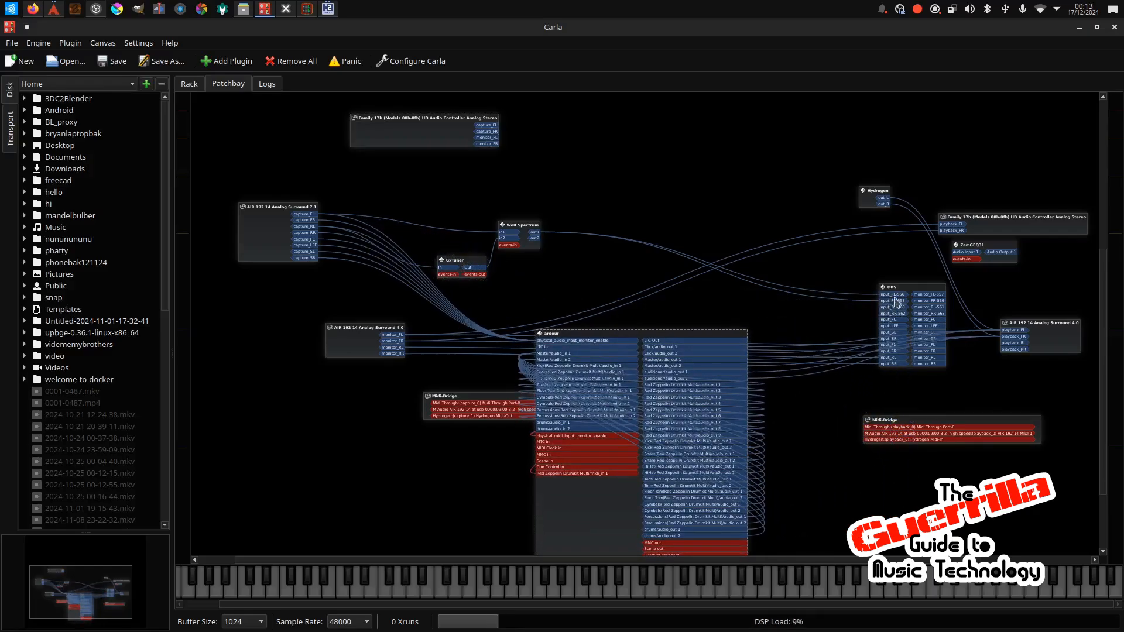
drag(906, 286, 685, 149)
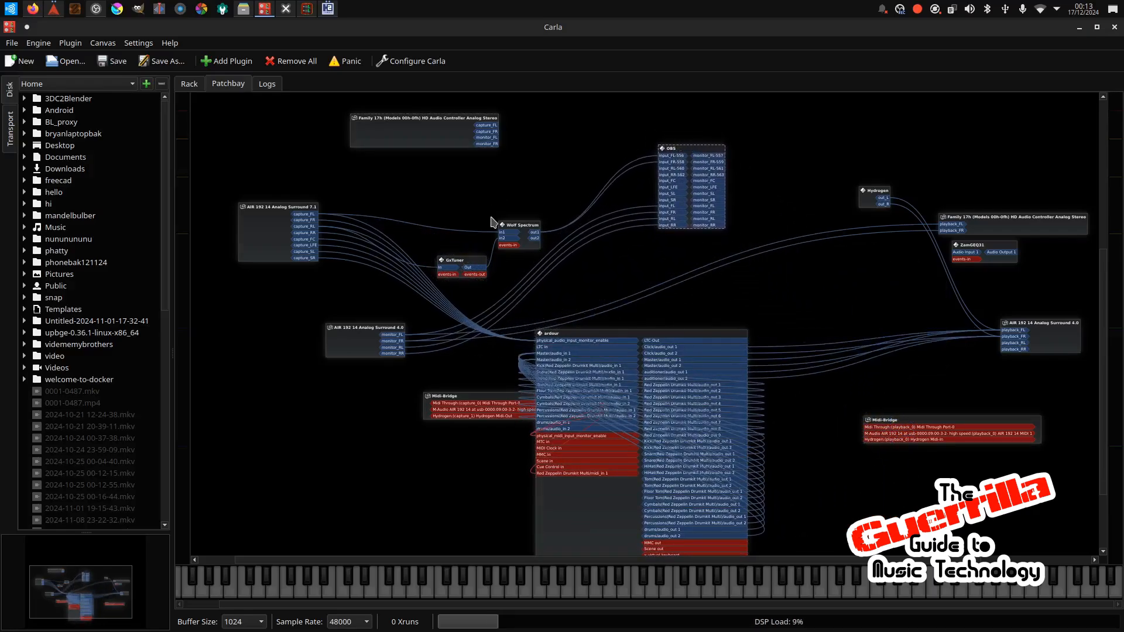
drag(520, 231, 508, 173)
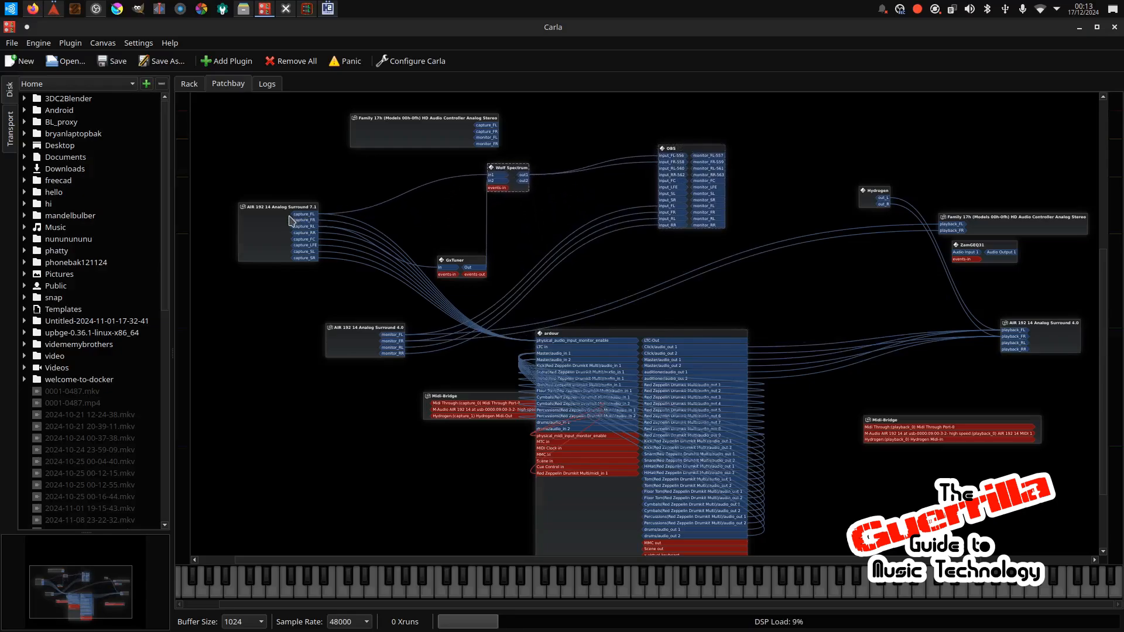
drag(276, 197, 229, 164)
drag(464, 251, 428, 184)
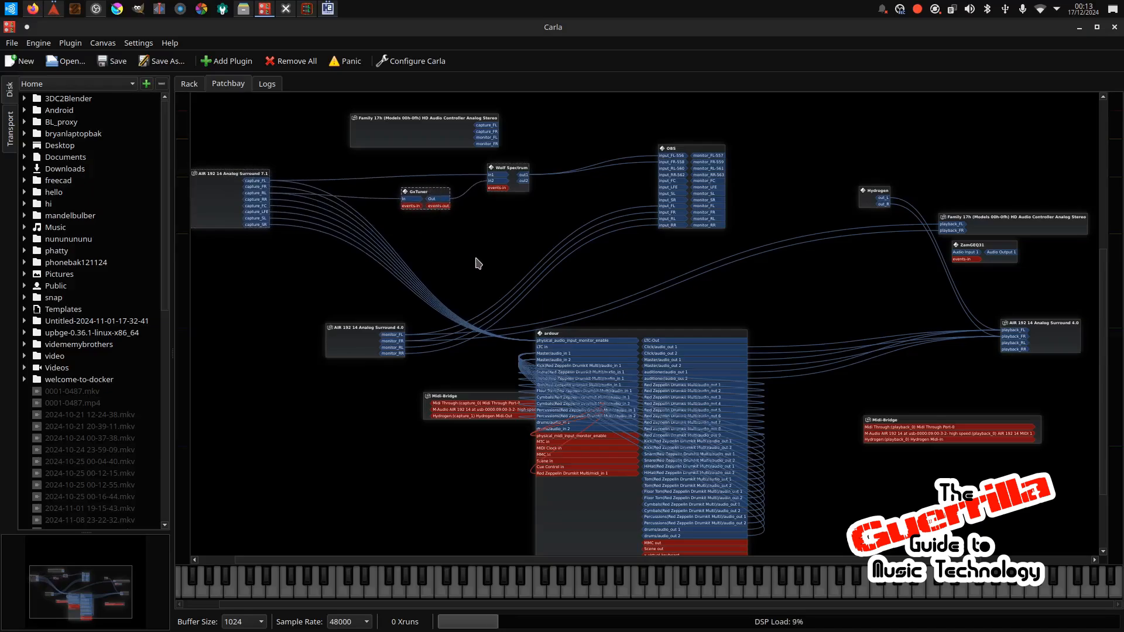
Move the Midi-Bridge capture box out from under ardour to the free space below the AIR 192 14 Analog Surround 4.0 monitor box.
scroll(444, 202, up, 5)
scroll(453, 292, up, 1)
scroll(452, 288, down, 5)
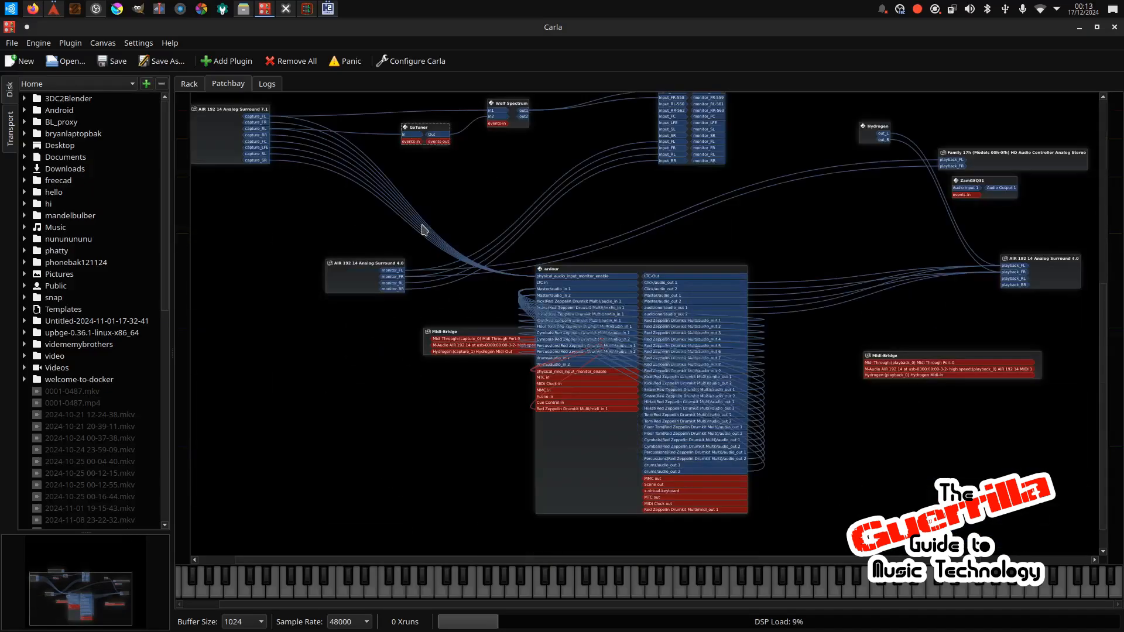
scroll(422, 226, up, 1)
scroll(494, 211, up, 3)
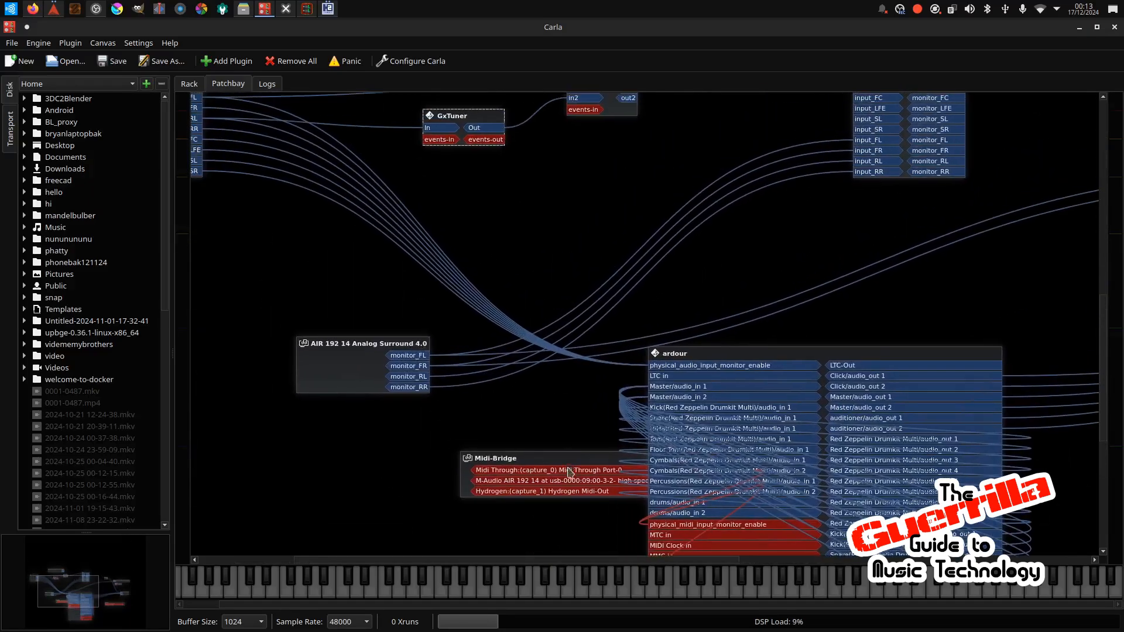
drag(566, 464, 220, 453)
scroll(553, 448, down, 5)
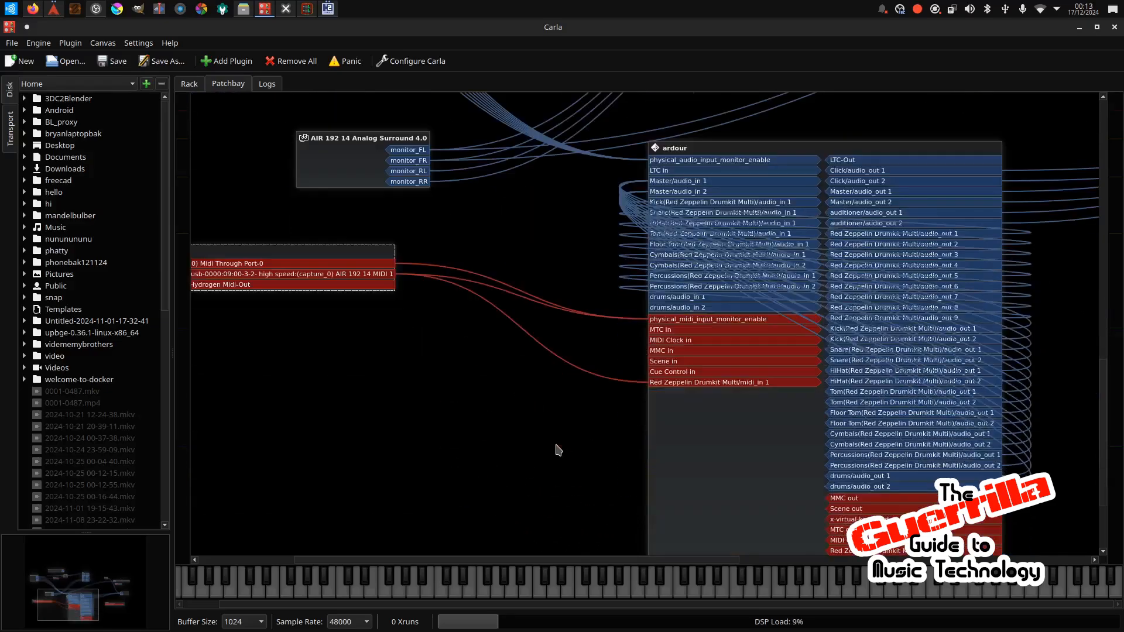
Move the Hydrogen box above the Family 17h capture box and disconnect all of its outputs.
scroll(545, 433, up, 8)
scroll(546, 422, down, 4)
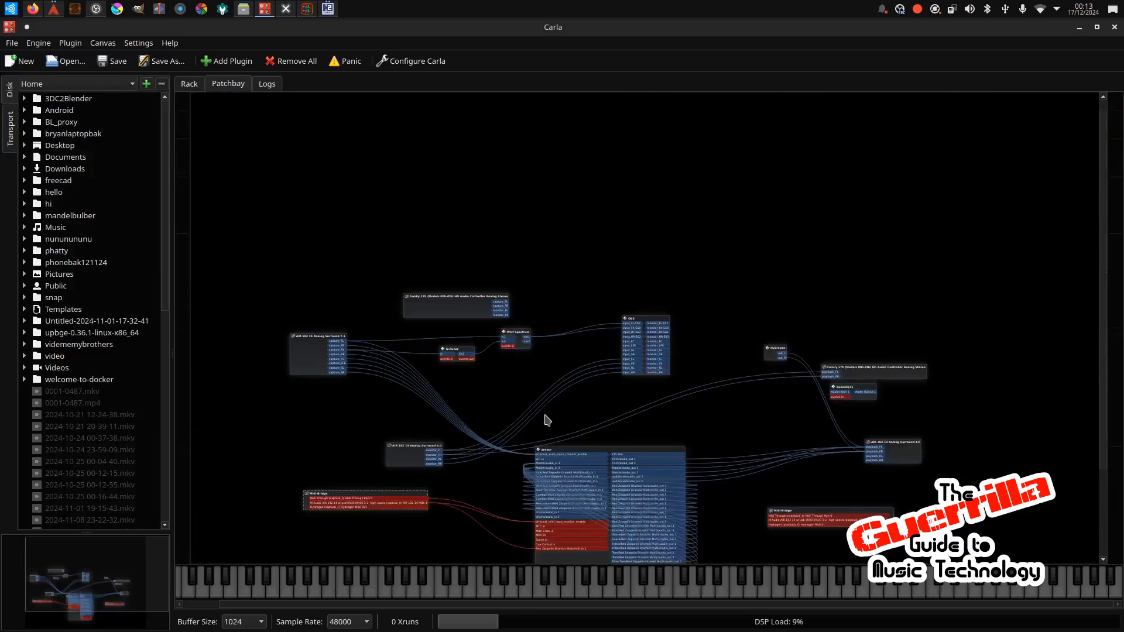
drag(780, 349, 409, 258)
scroll(366, 268, up, 4)
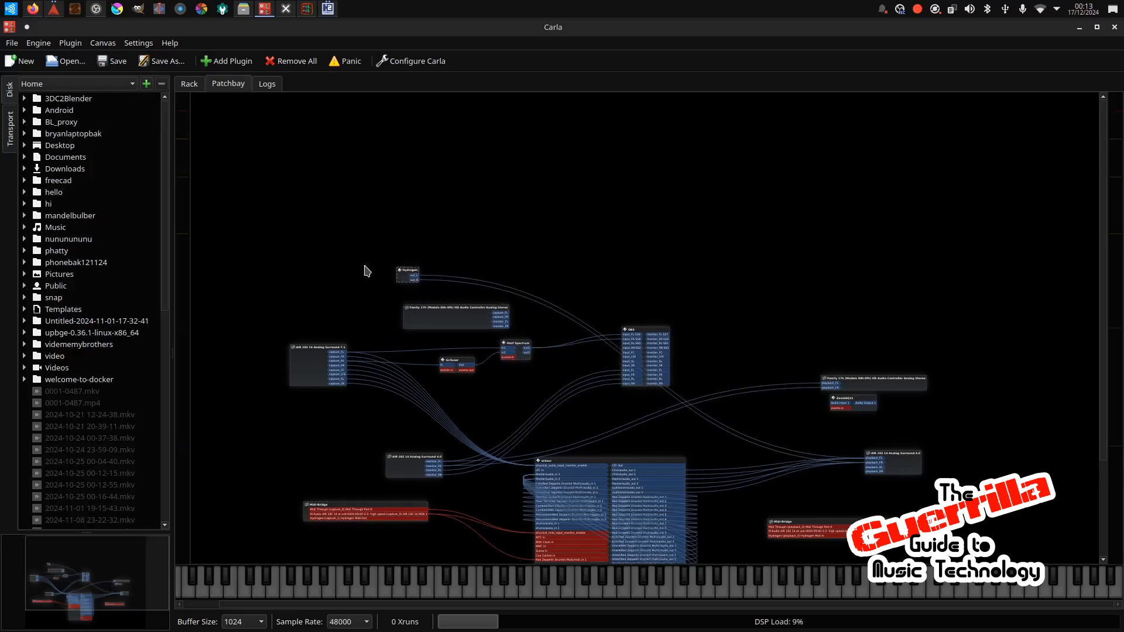
scroll(370, 279, up, 3)
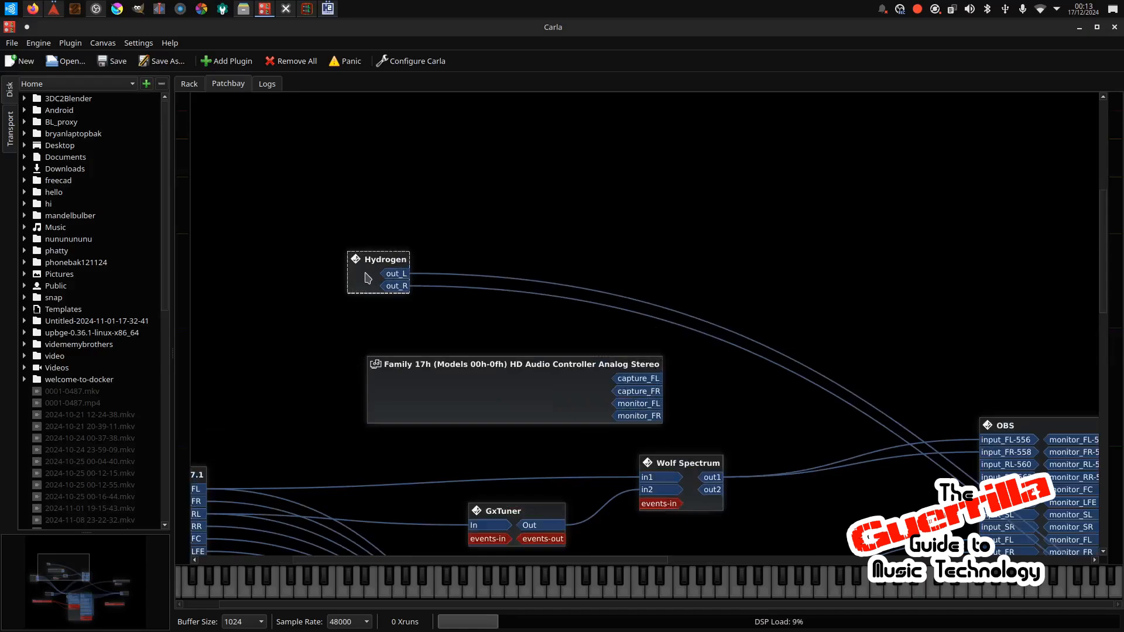
right_click(368, 277)
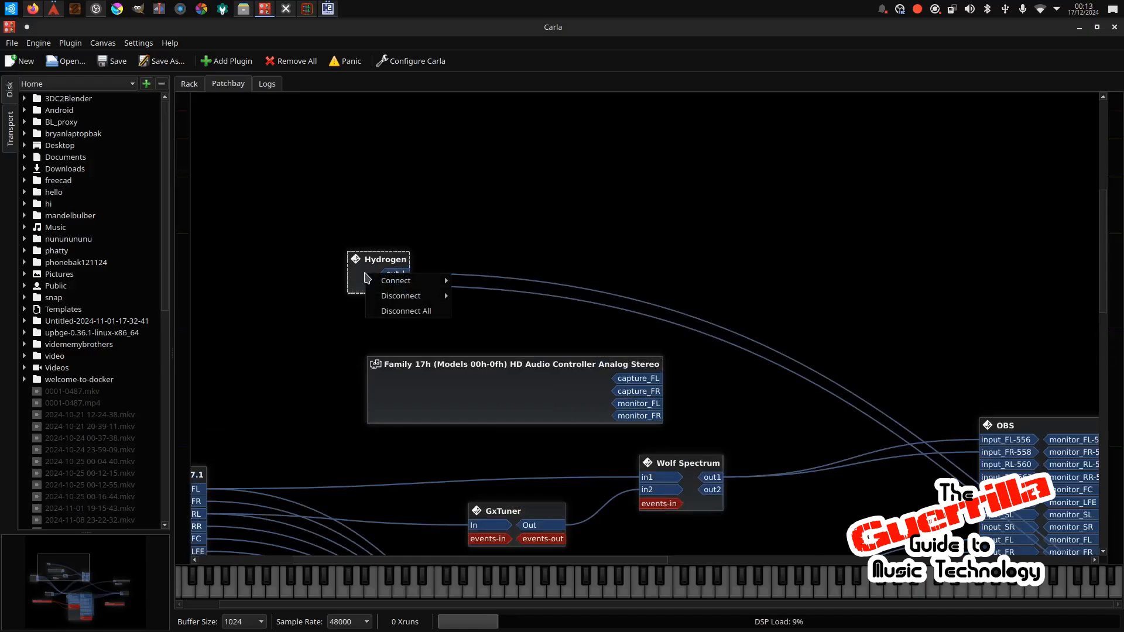
click(390, 312)
scroll(391, 322, down, 10)
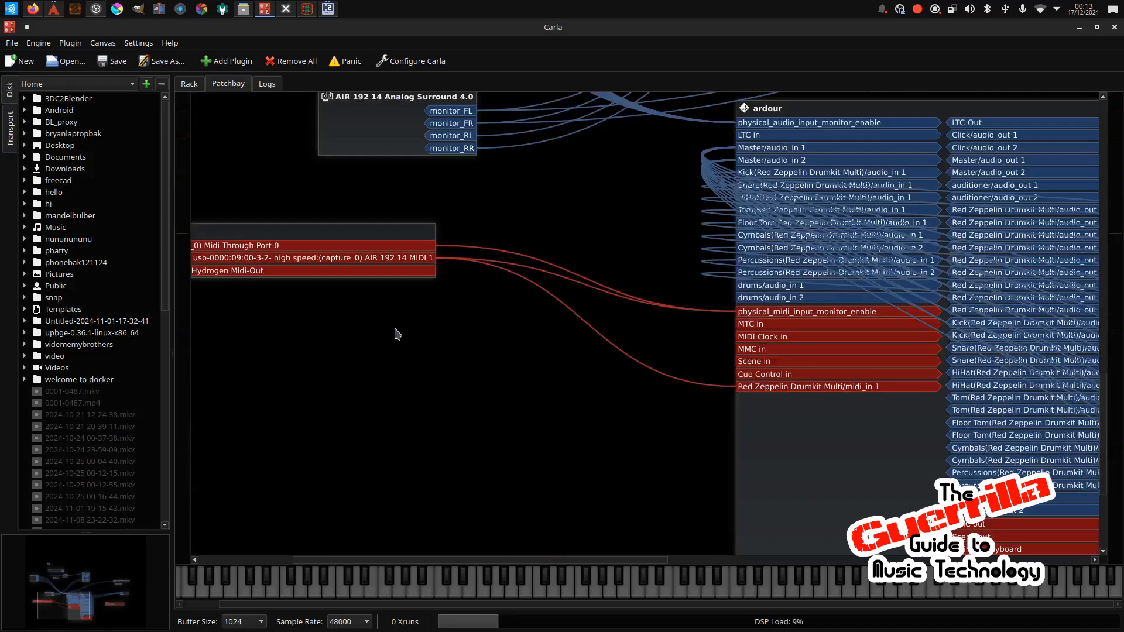
Replace the connection to the Red Zeppelin Drumkit Multi MIDI input with Hydrogen Midi-Out, and move the Midi-Bridge box closer to ardour.
drag(397, 334, 361, 371)
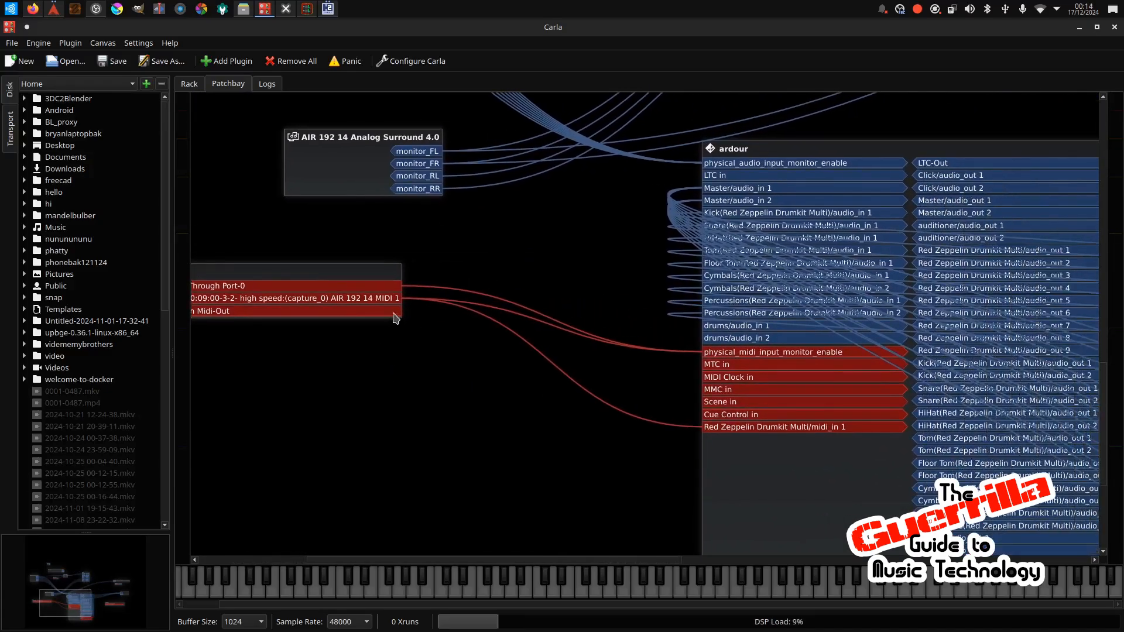
right_click(751, 427)
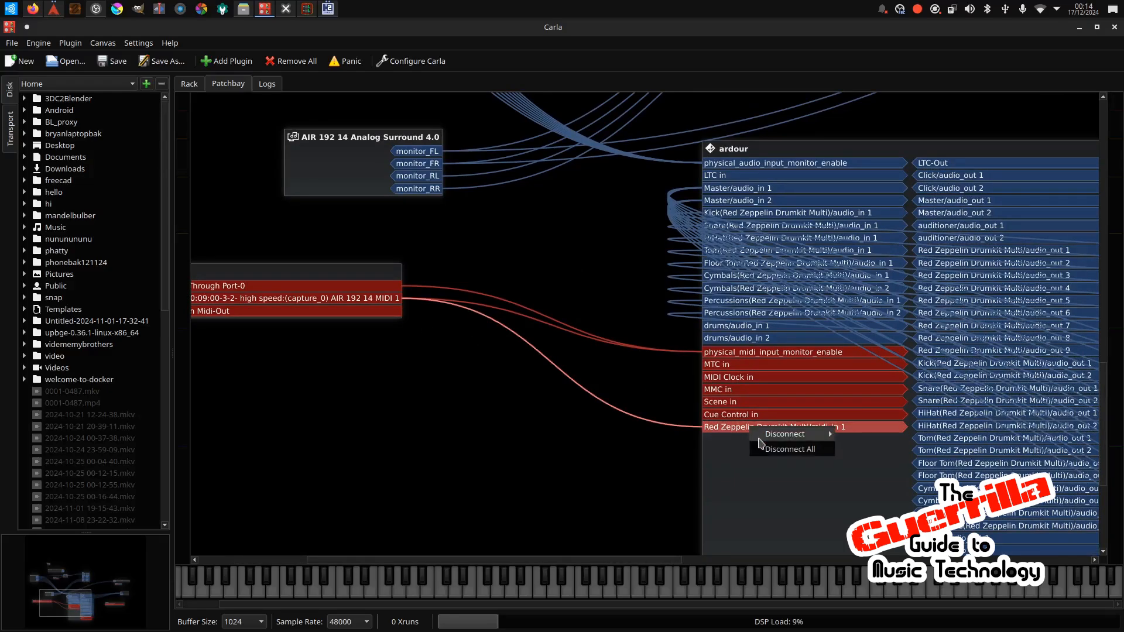
click(770, 449)
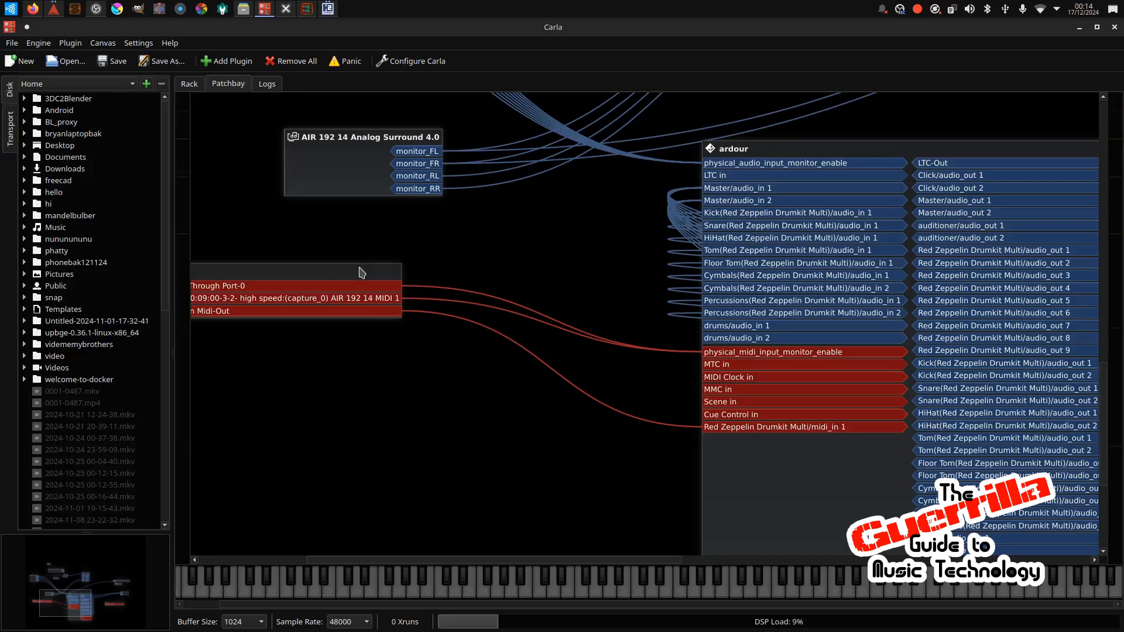
drag(359, 269, 528, 319)
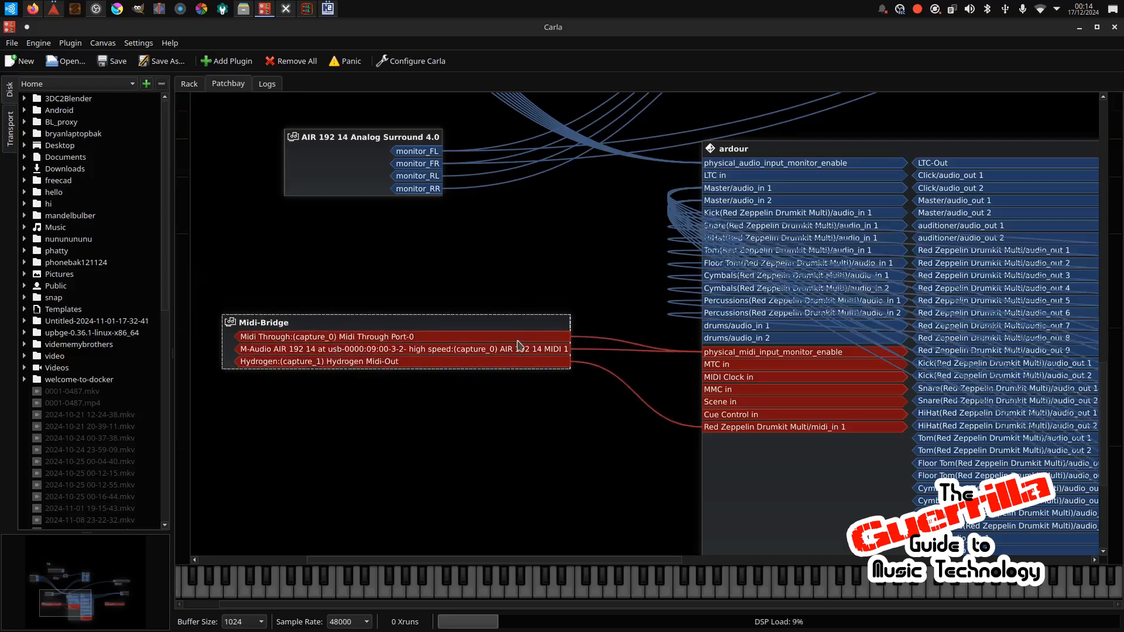
Switch to Hydrogen, start the song, and check the drum track meters in Ardour while it plays.
click(328, 8)
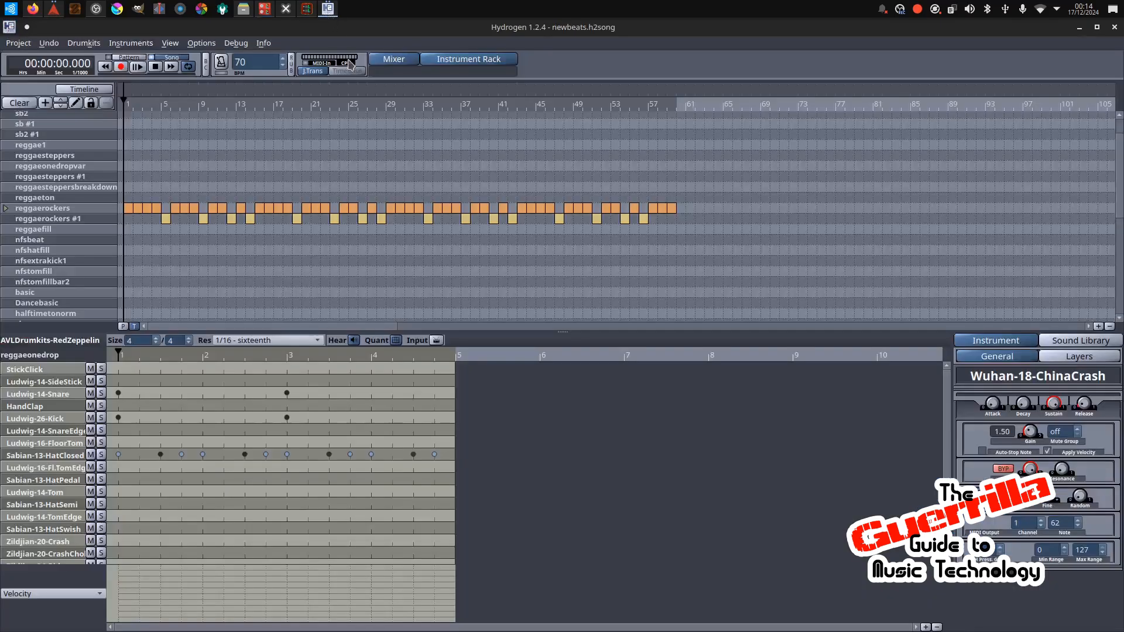
click(53, 11)
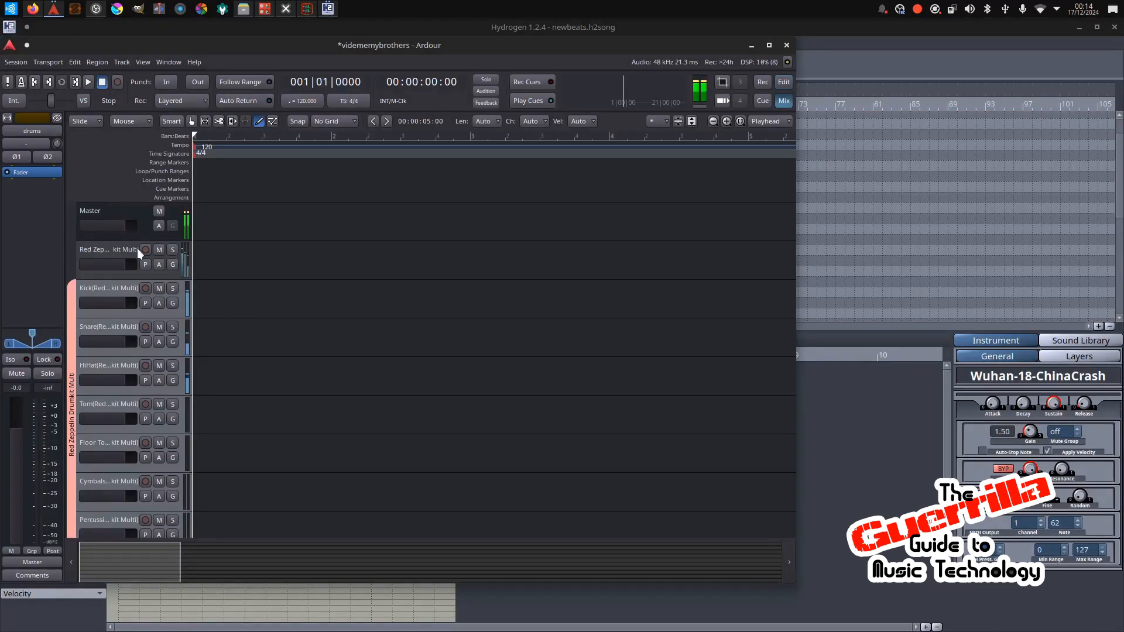
click(887, 83)
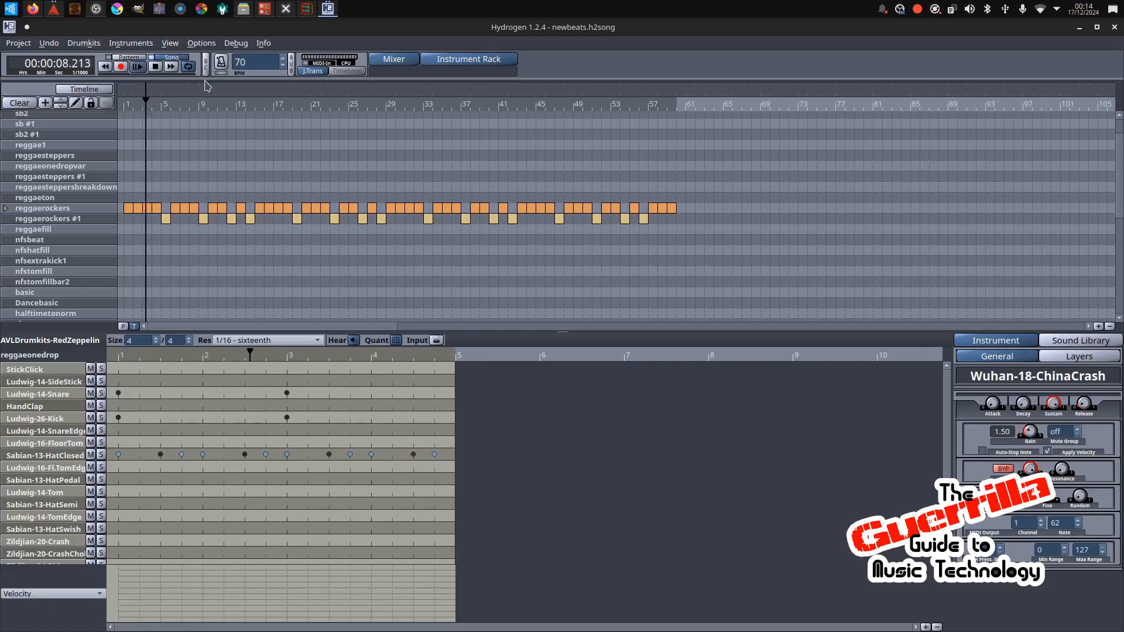
Run Ardour's transport briefly and return its playhead to the start, and stop the song in Hydrogen.
click(56, 10)
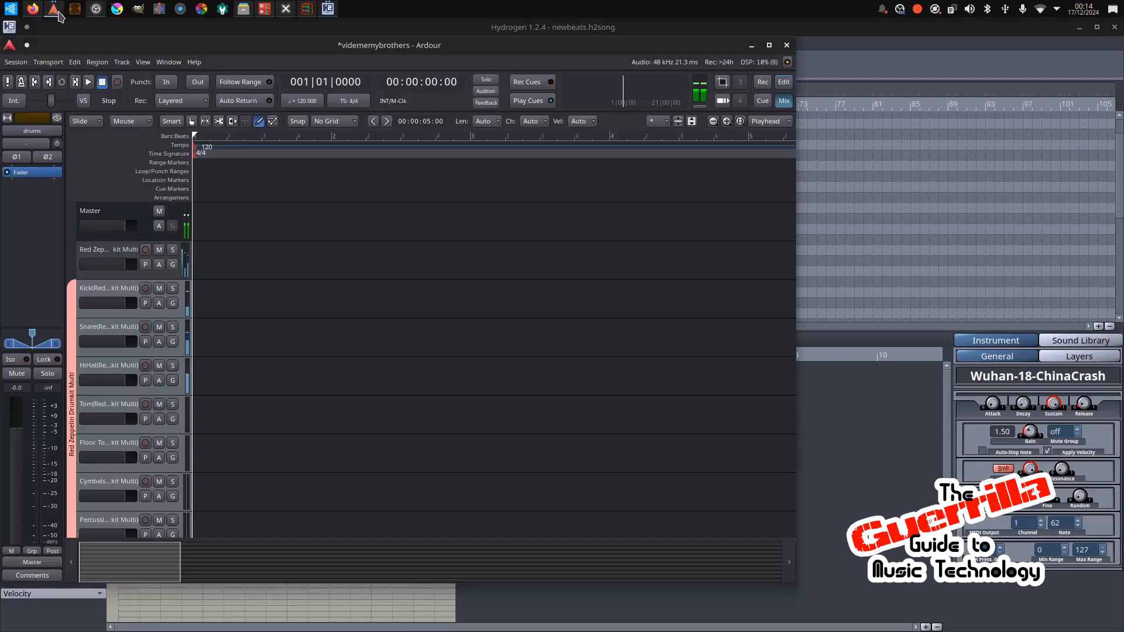
key(space)
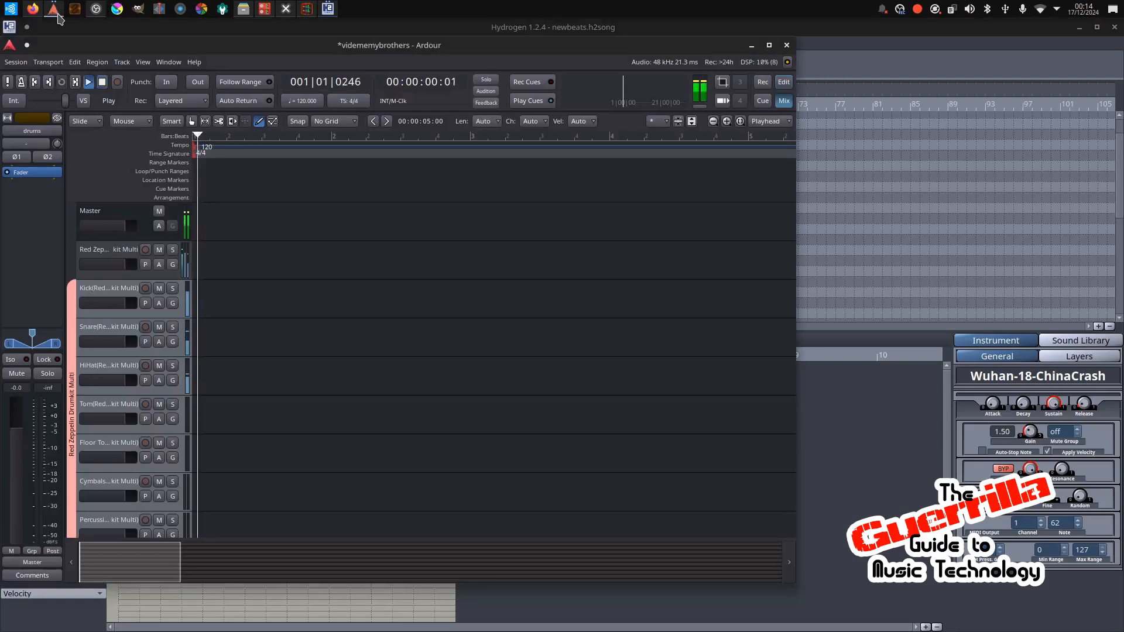
key(space)
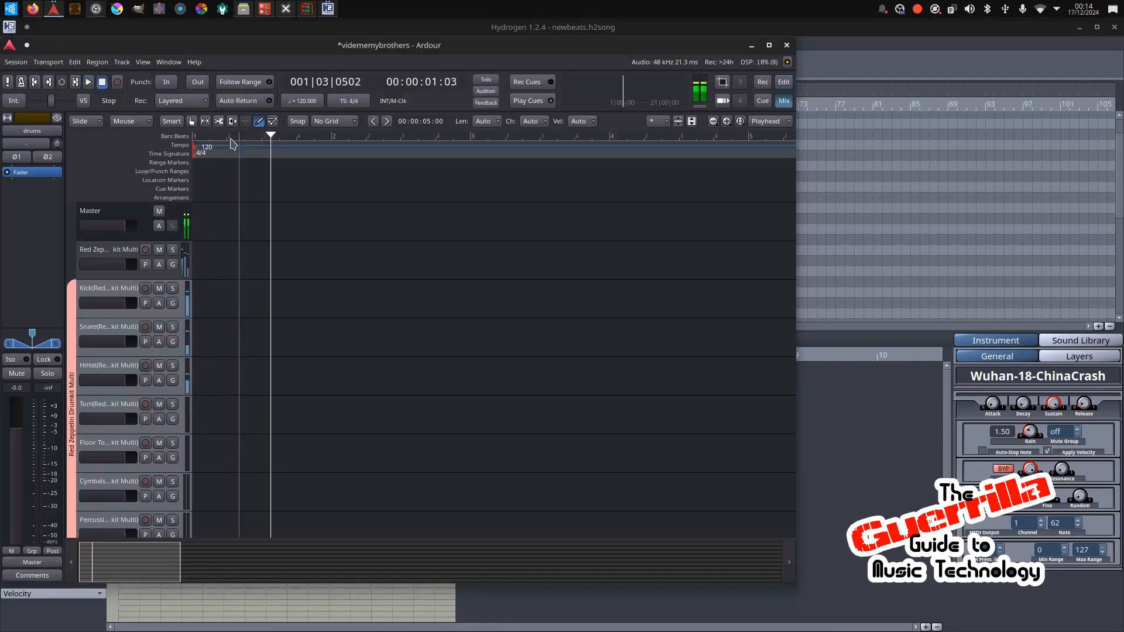
click(33, 85)
click(902, 70)
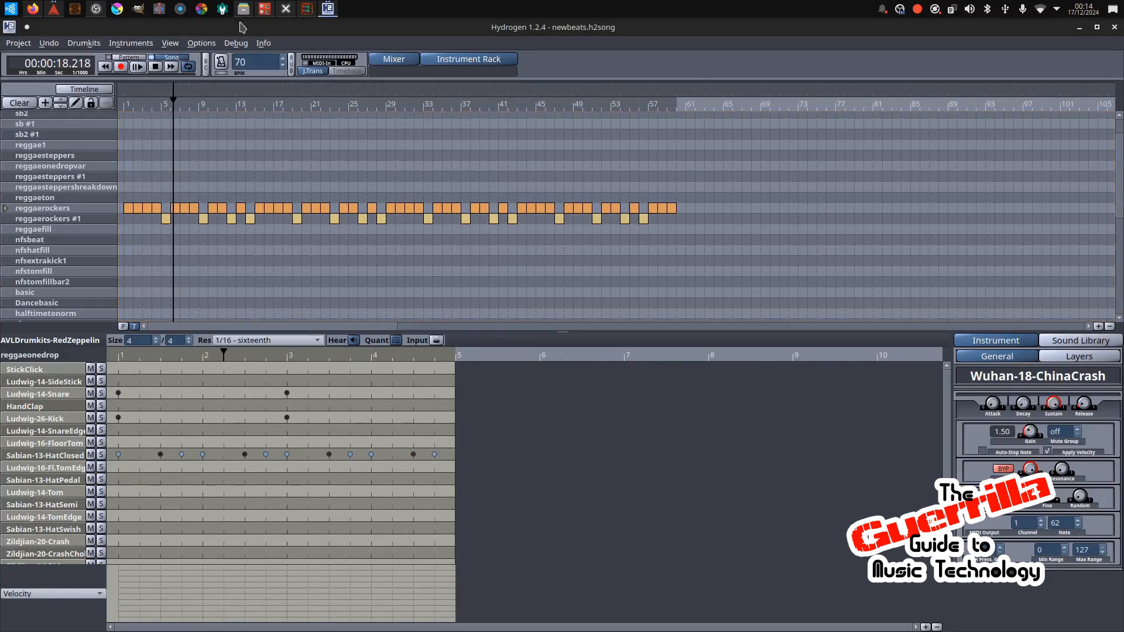
click(54, 11)
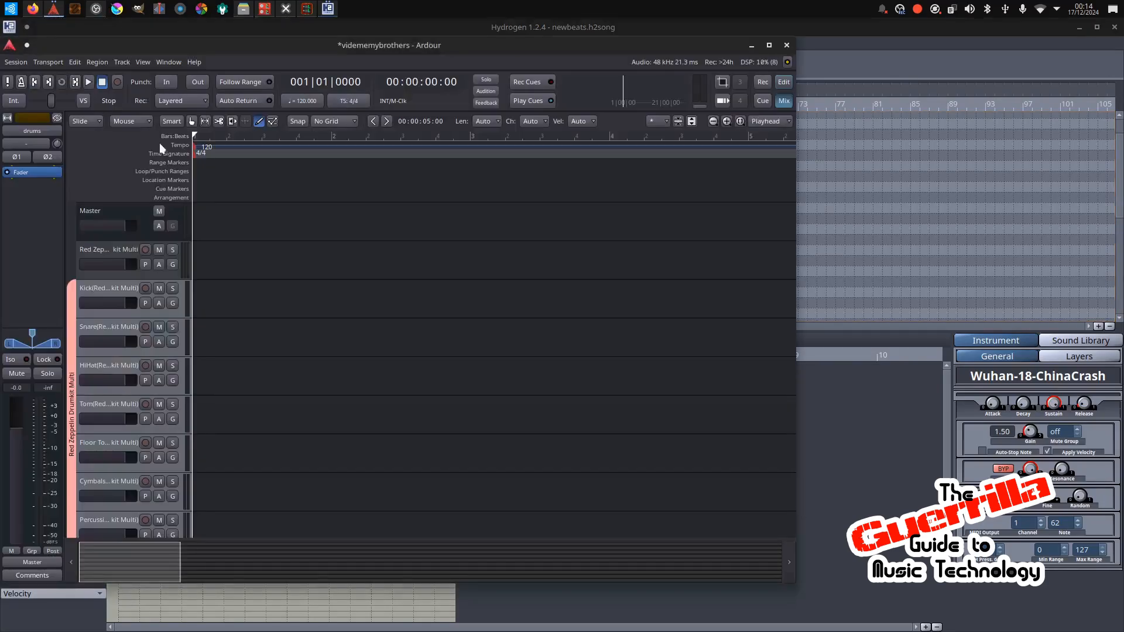
scroll(112, 273, down, 5)
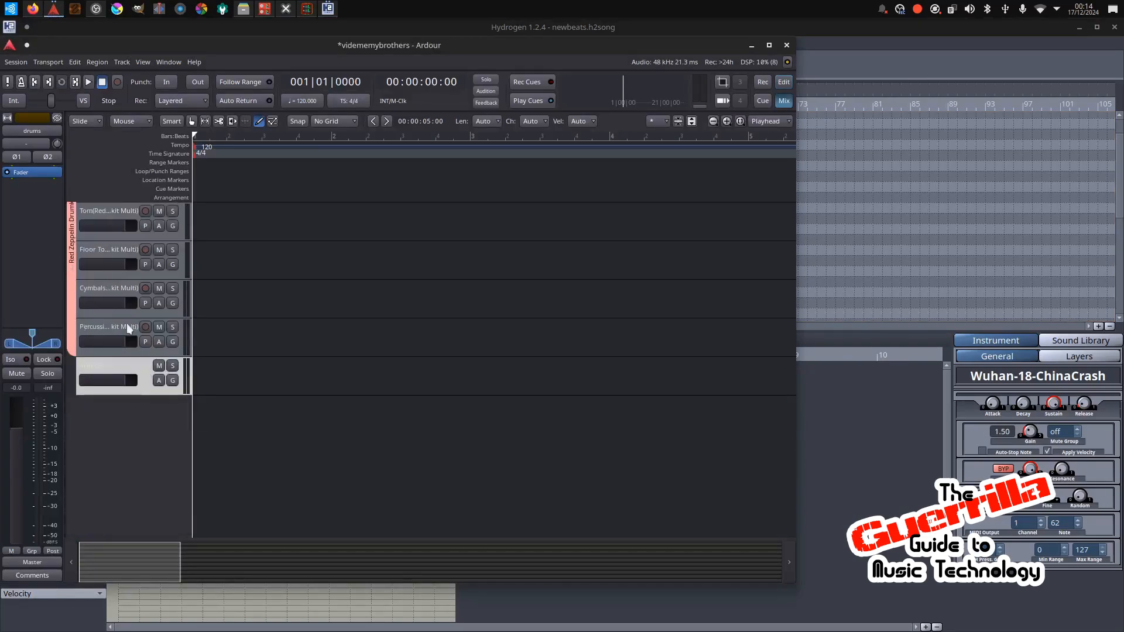
double_click(116, 365)
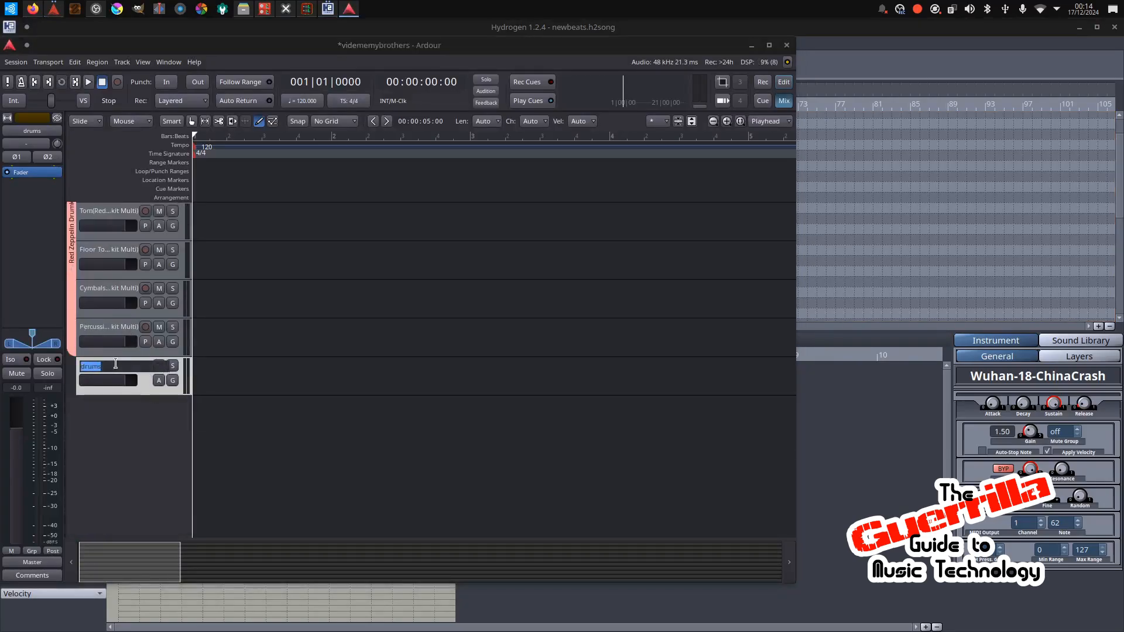
click(133, 410)
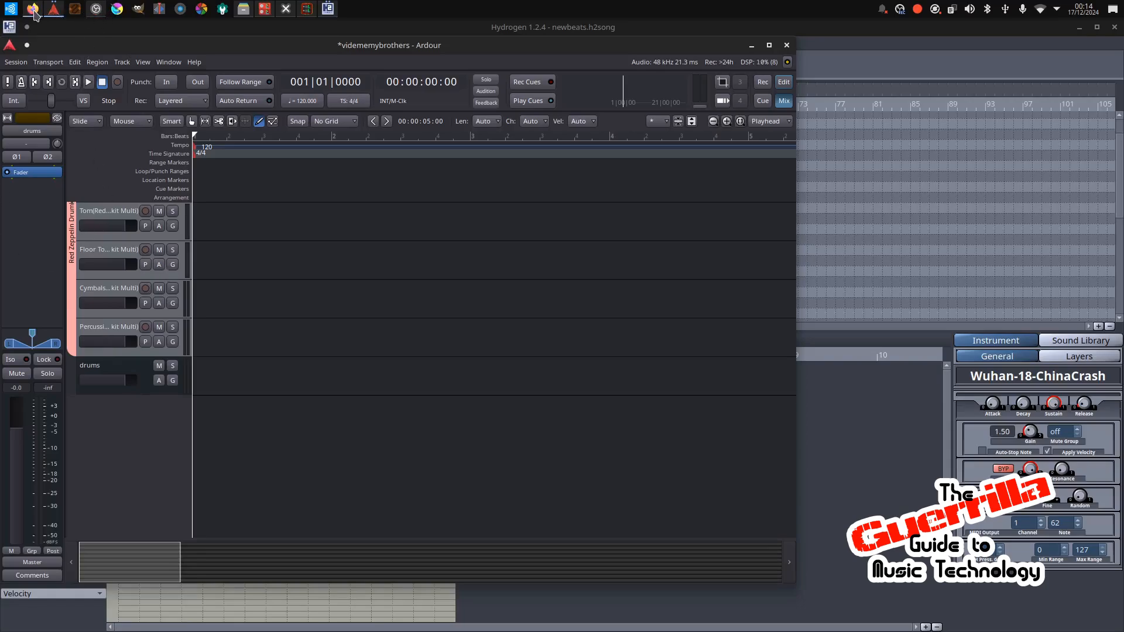
Bring up the Ardour mixer and route the outputs of the Kick, Snare and HiHat tracks to the drums bus.
click(56, 17)
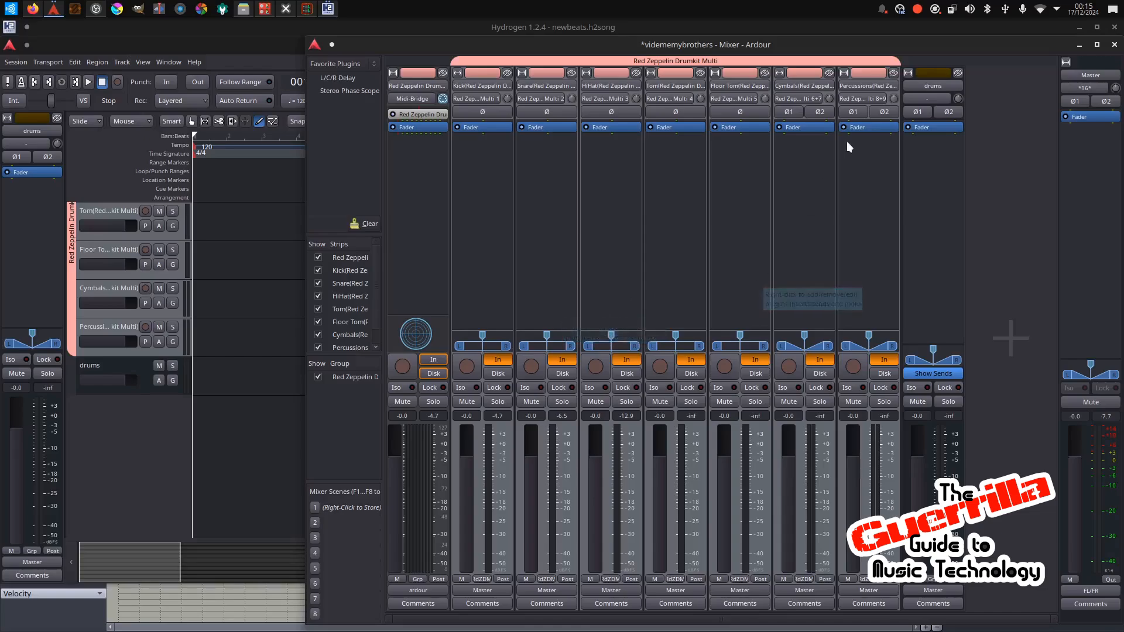
click(856, 589)
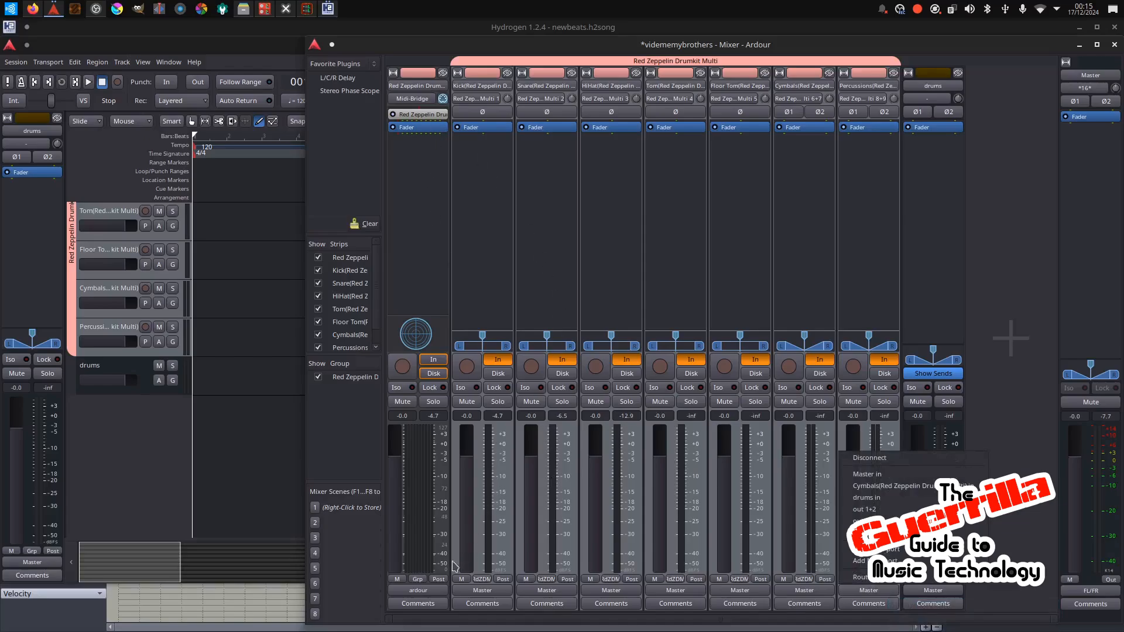
click(487, 591)
click(487, 590)
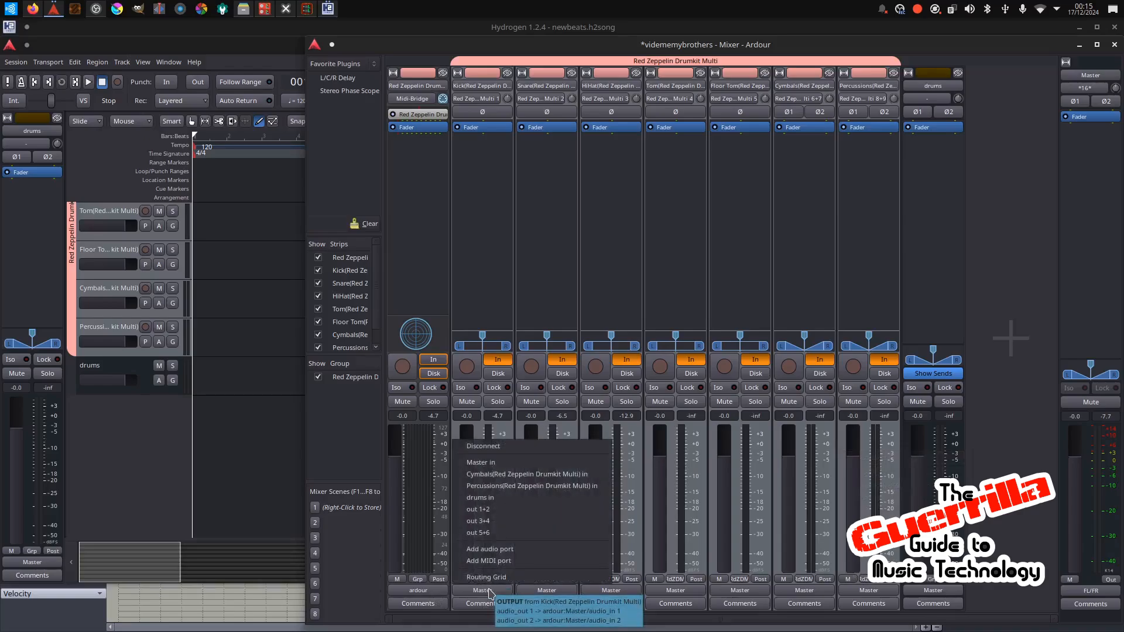
click(514, 499)
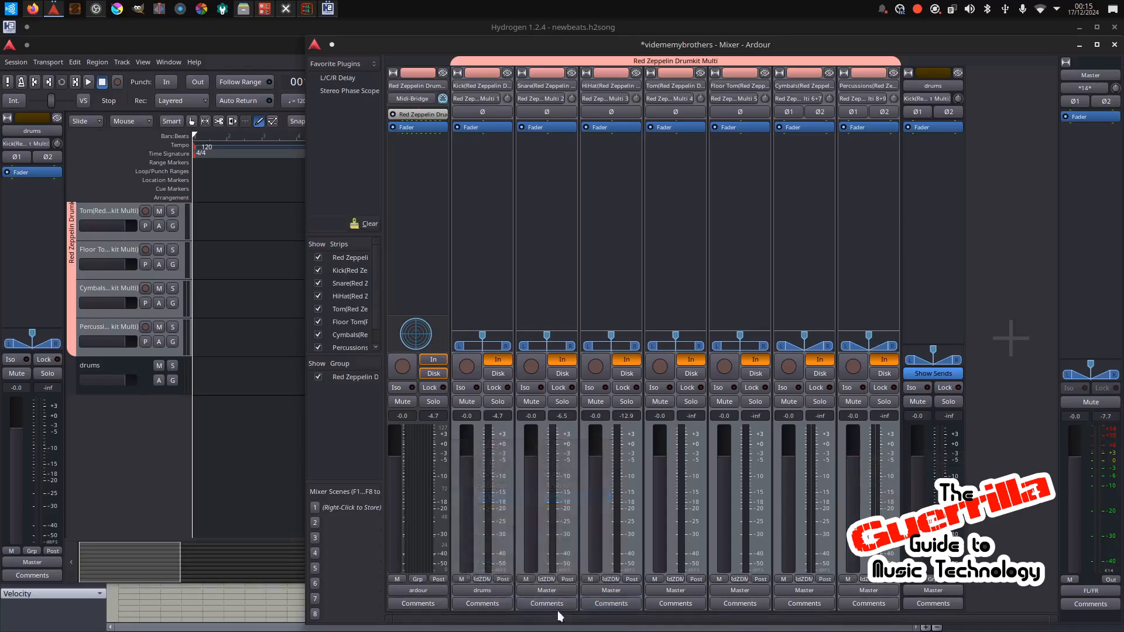
click(559, 591)
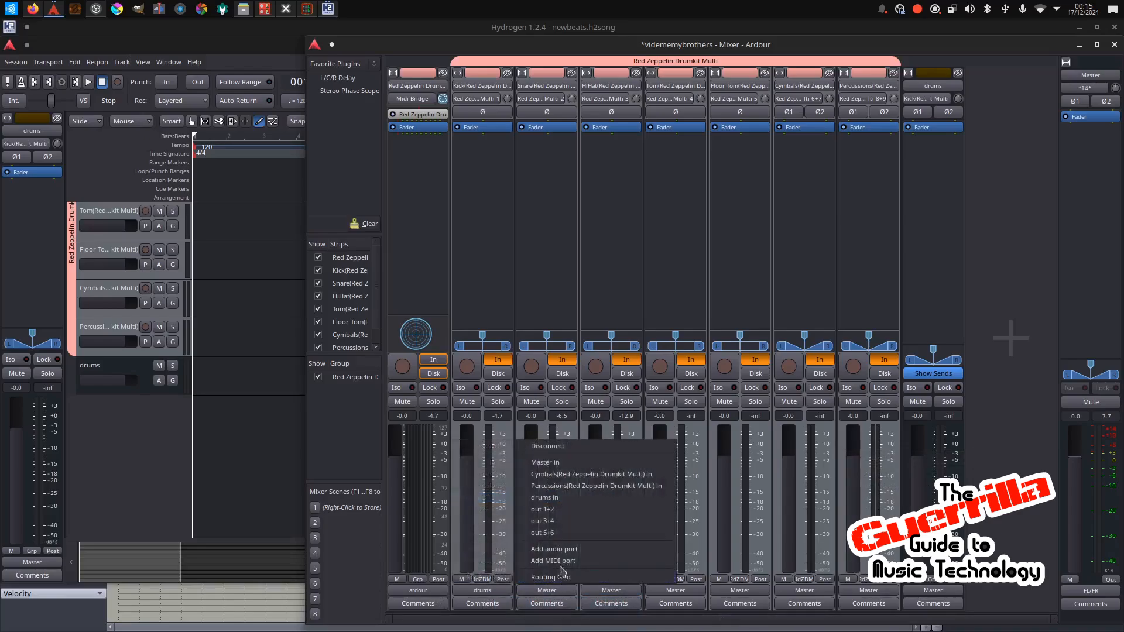
click(577, 498)
click(594, 586)
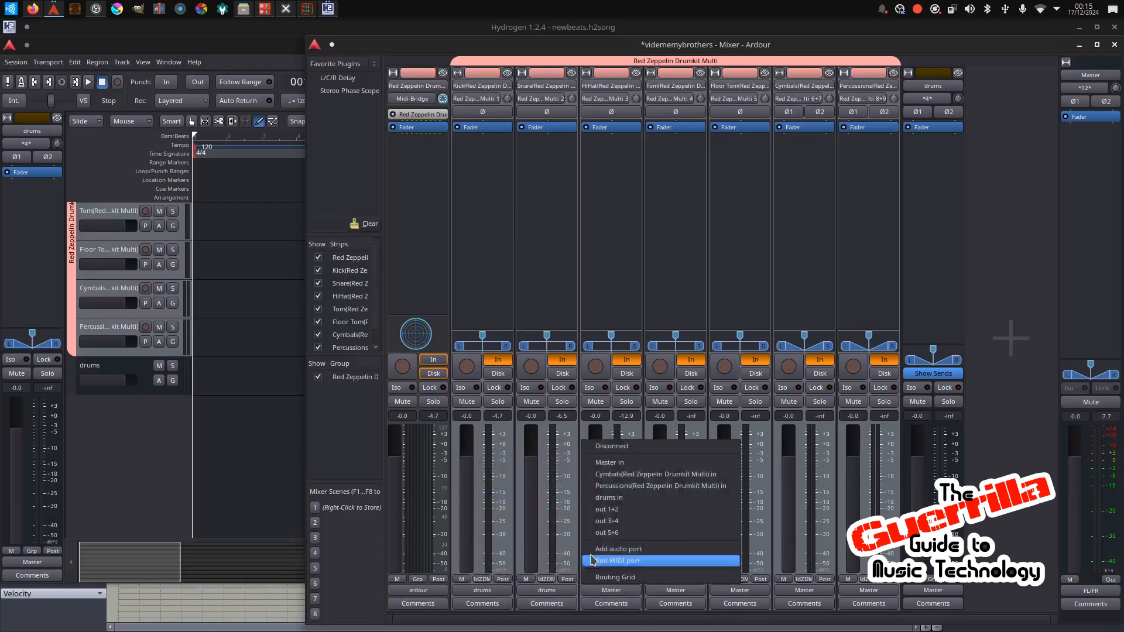
click(609, 497)
Route the outputs of the Tom, Floor Tom, Cymbals and Percussions tracks to the drums bus.
click(673, 592)
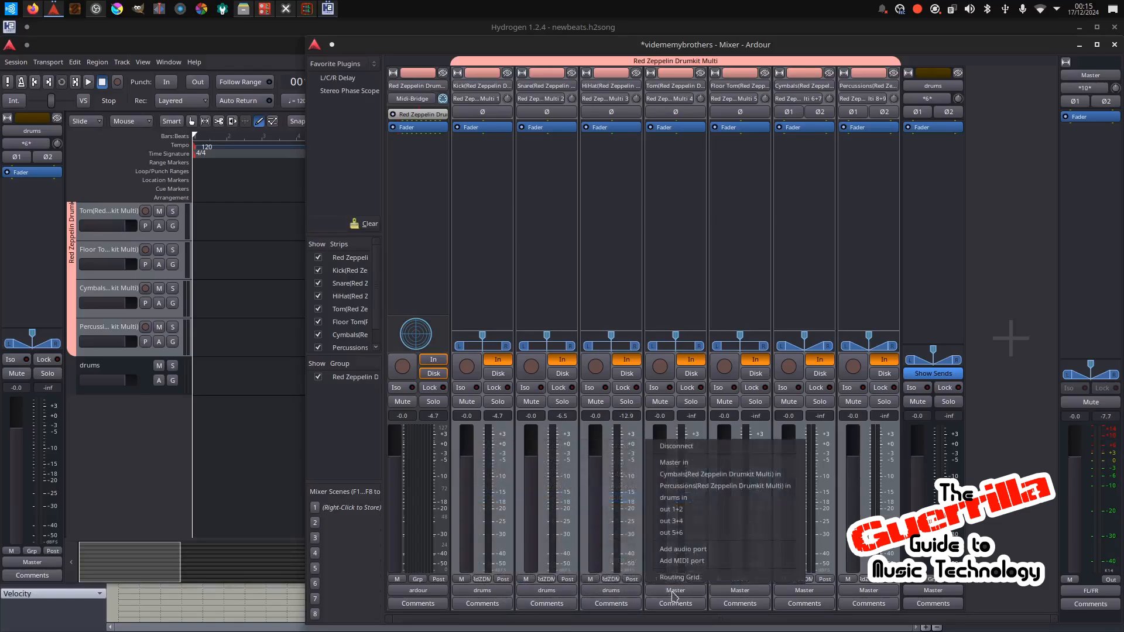
click(687, 497)
click(750, 590)
click(762, 497)
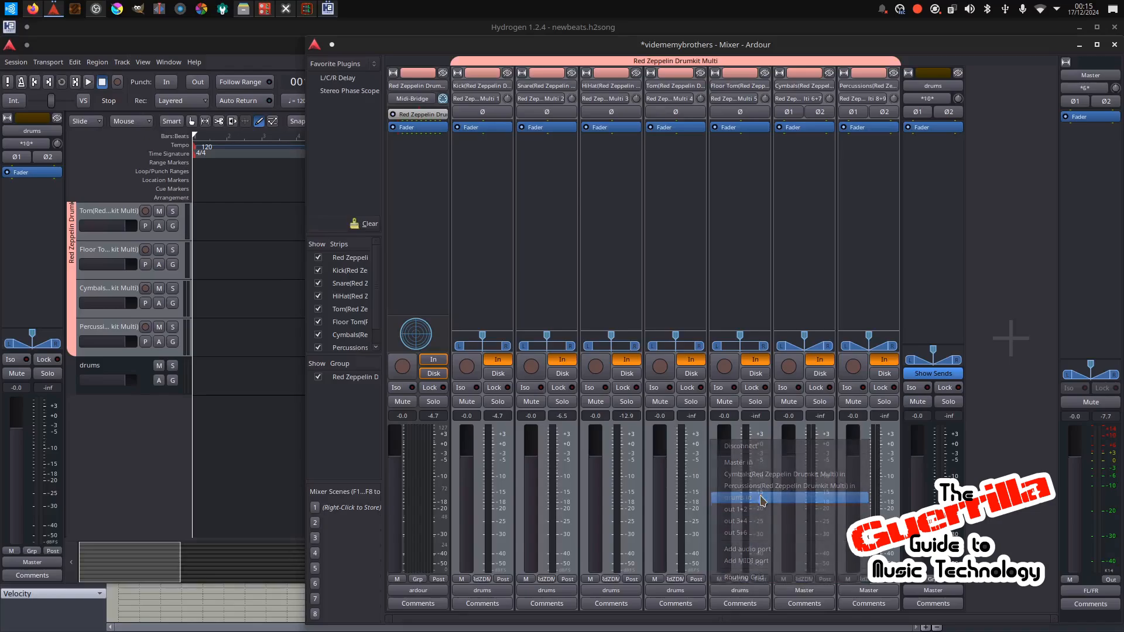
click(793, 589)
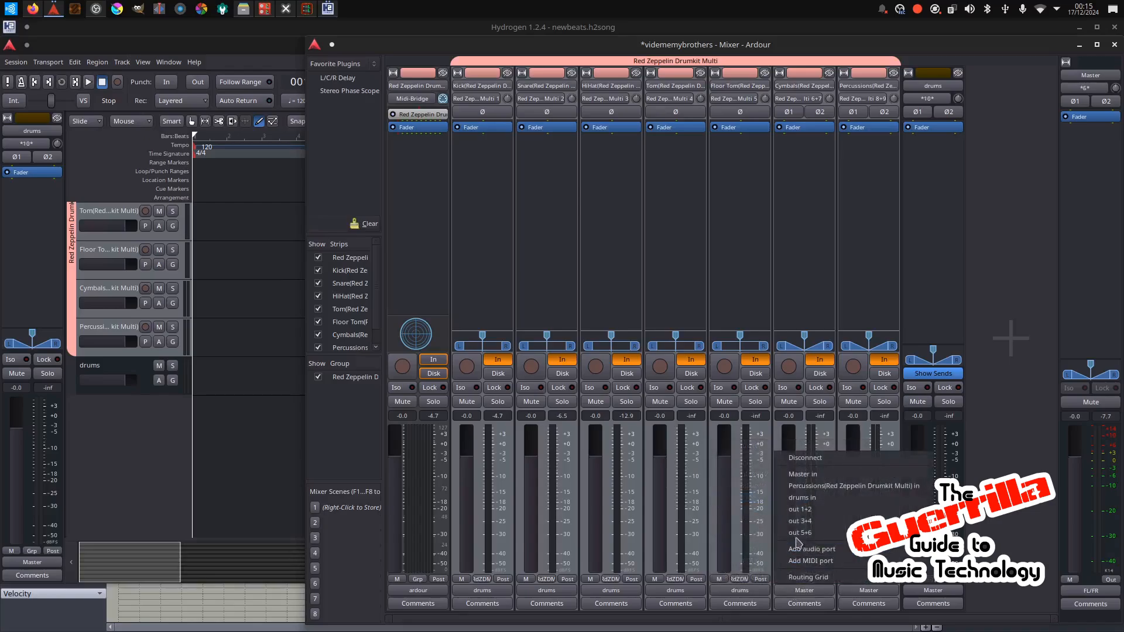
click(803, 498)
click(863, 591)
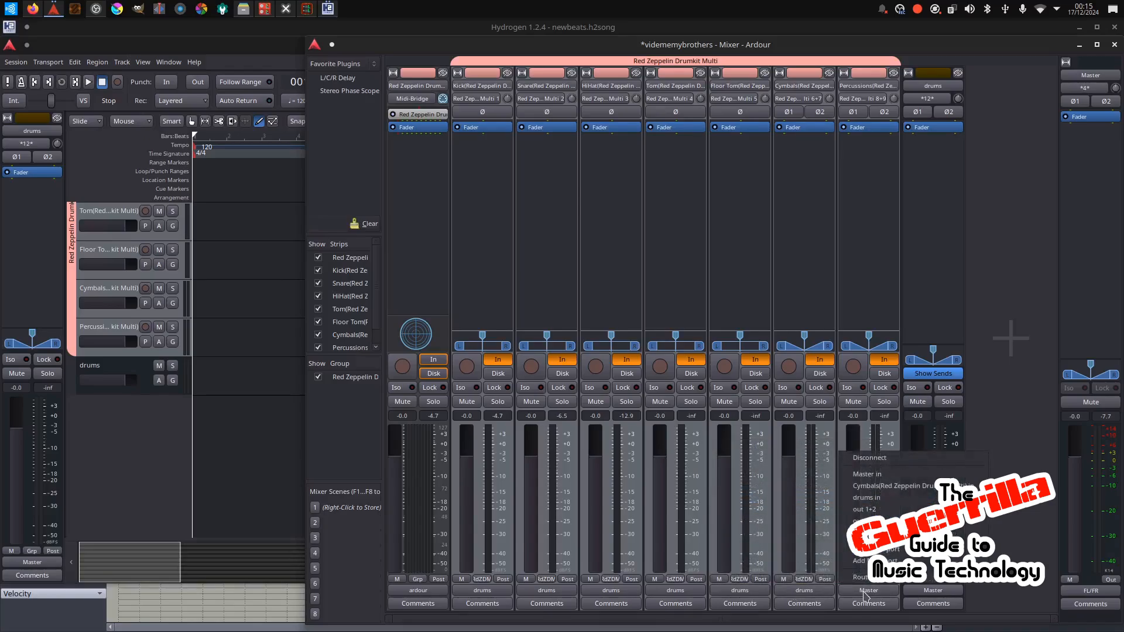
click(883, 502)
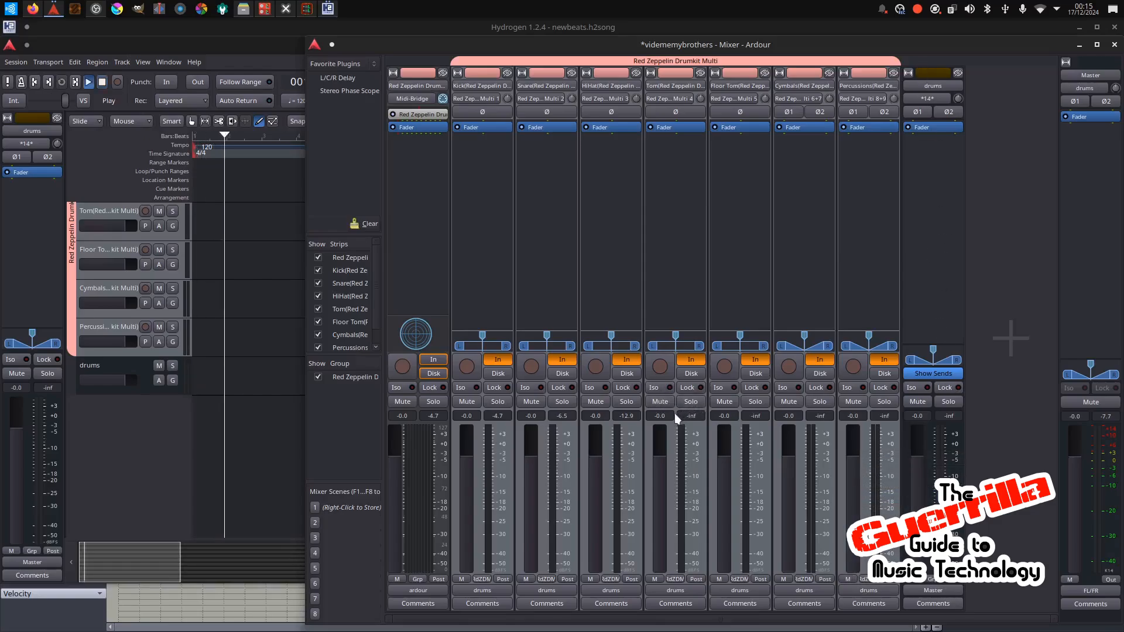
Stop Ardour's transport and play the song in Hydrogen to test the drums bus routing.
key(space)
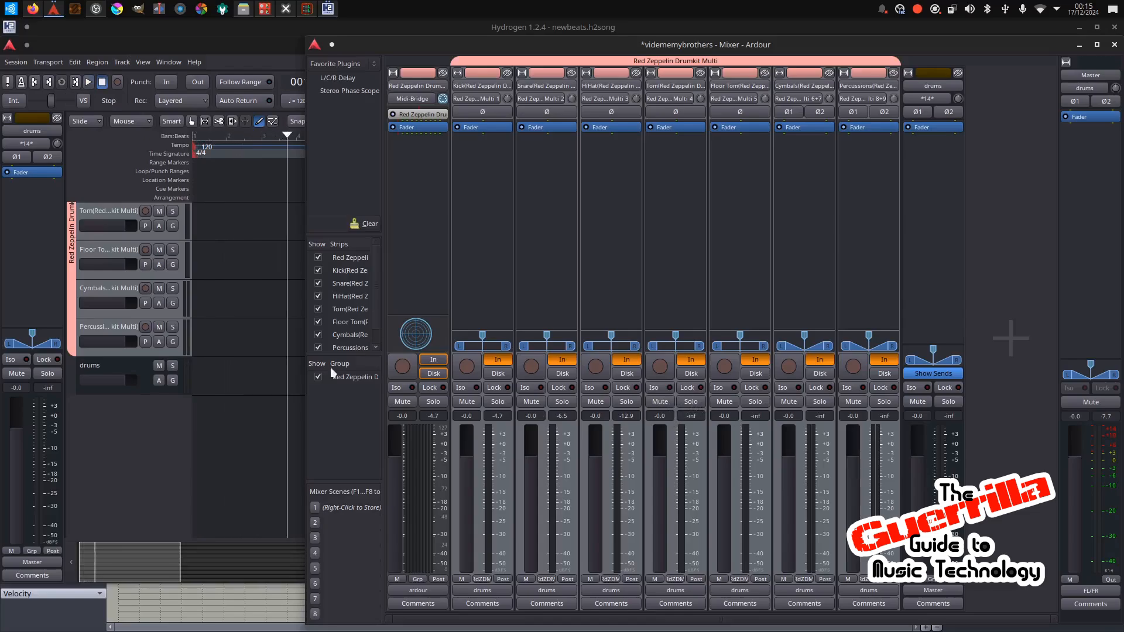
click(328, 9)
key(space)
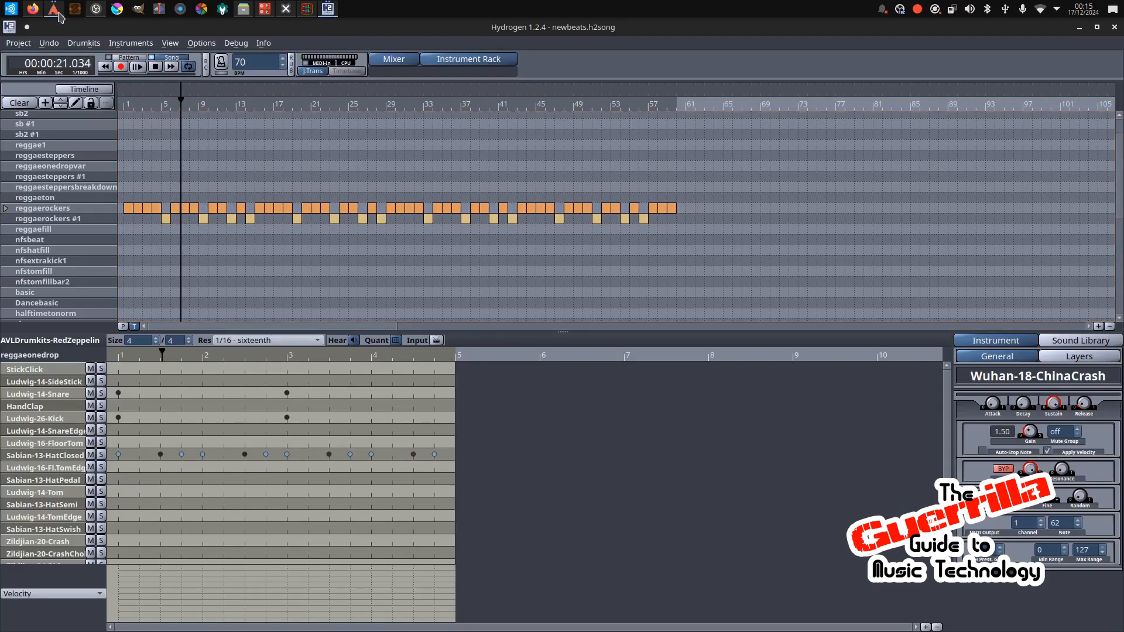
Bring up the Ardour mixer and insert the L/C/R Delay plugin on the drums bus.
mouse_move(54, 16)
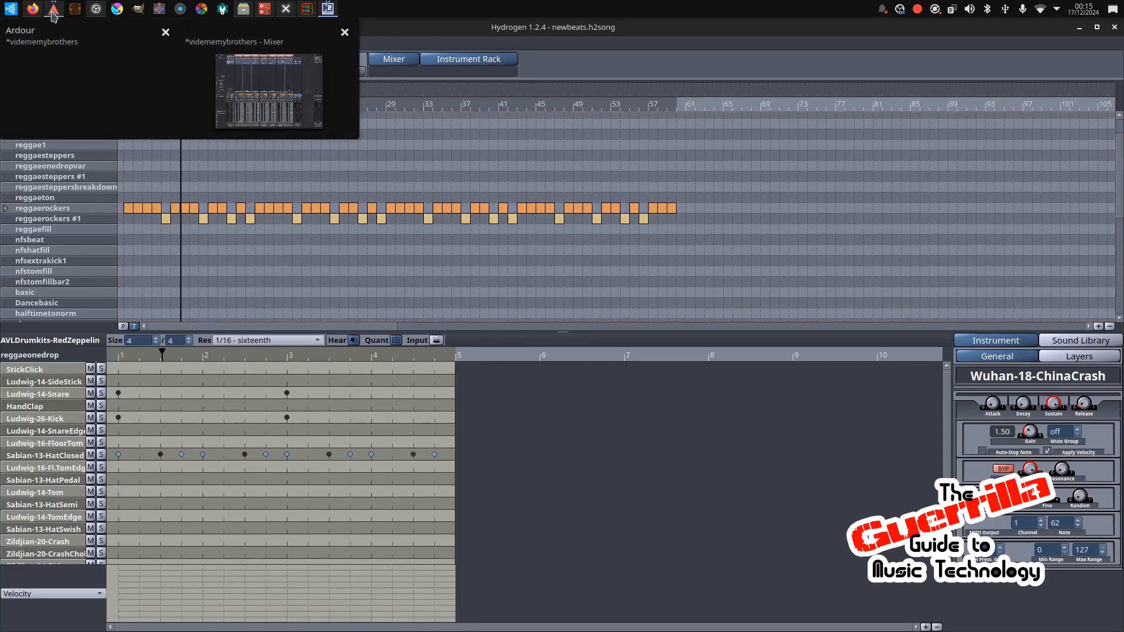
click(53, 16)
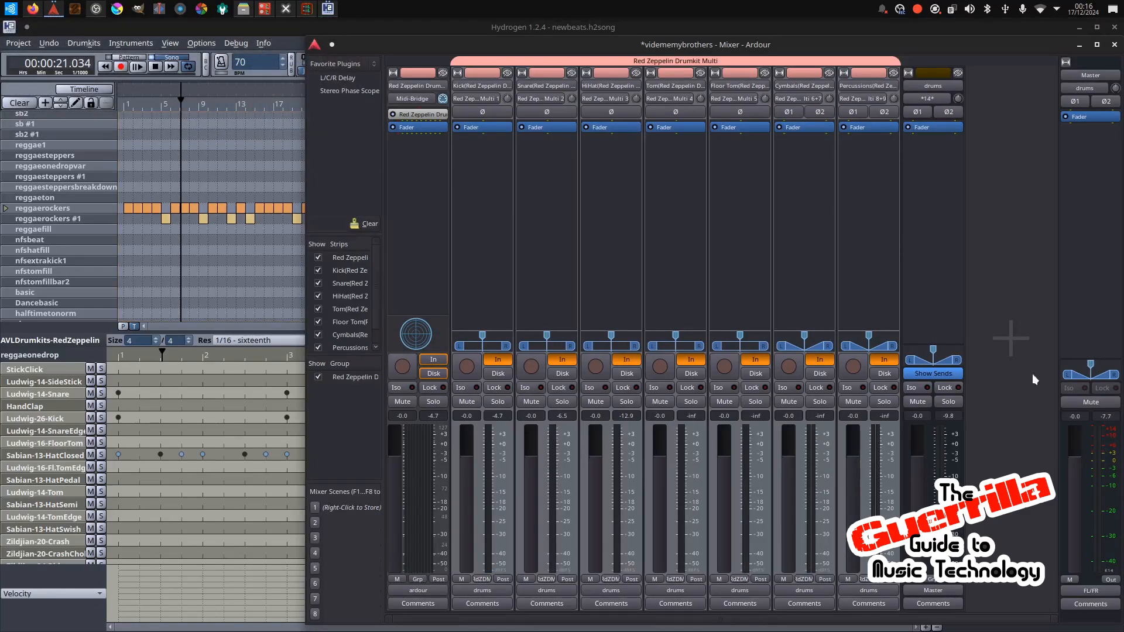
right_click(935, 177)
mouse_move(958, 275)
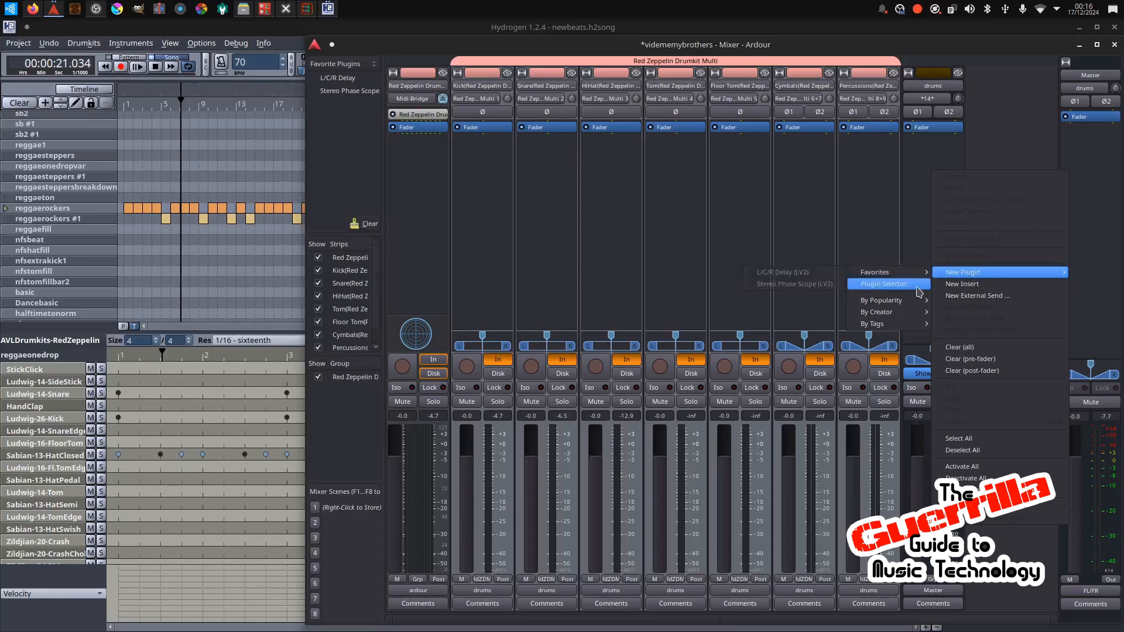
click(886, 284)
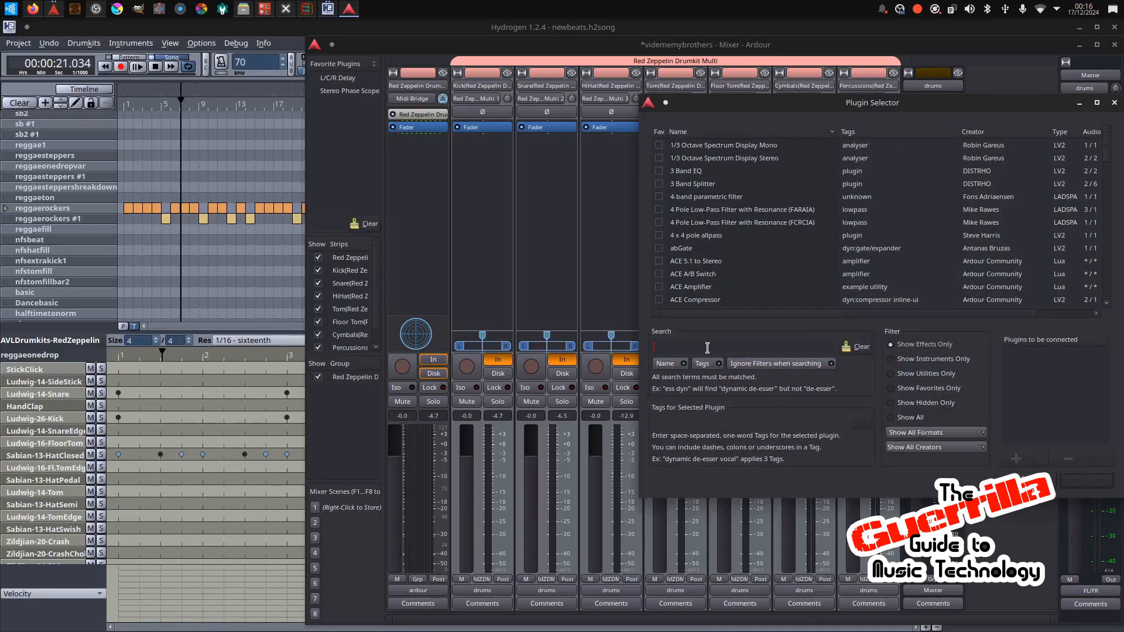
text(delay)
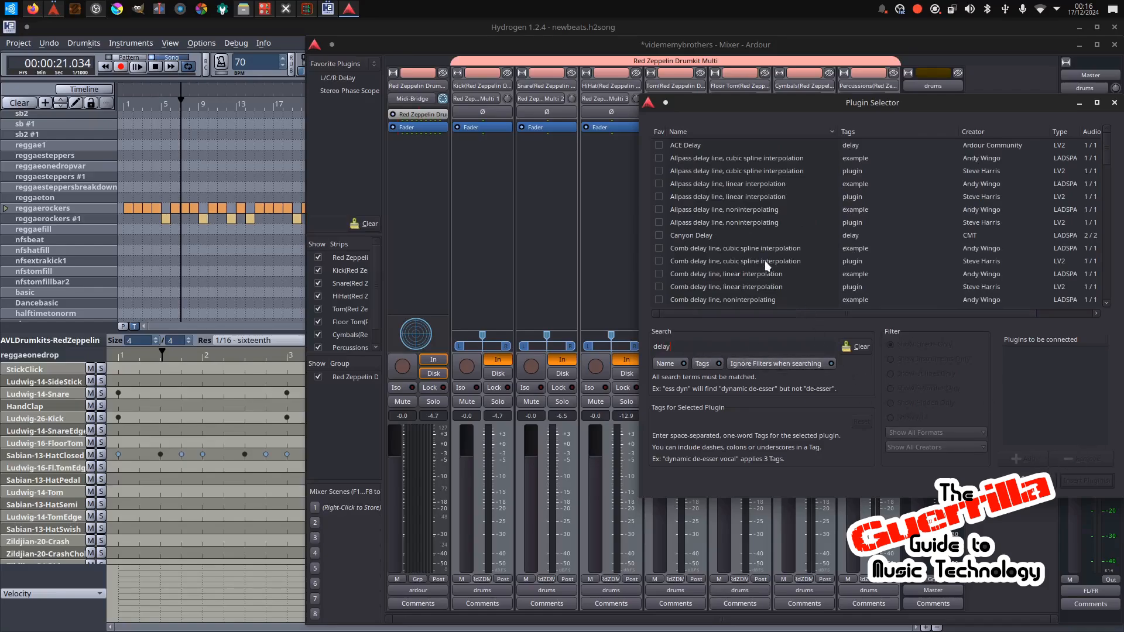
scroll(765, 262, down, 5)
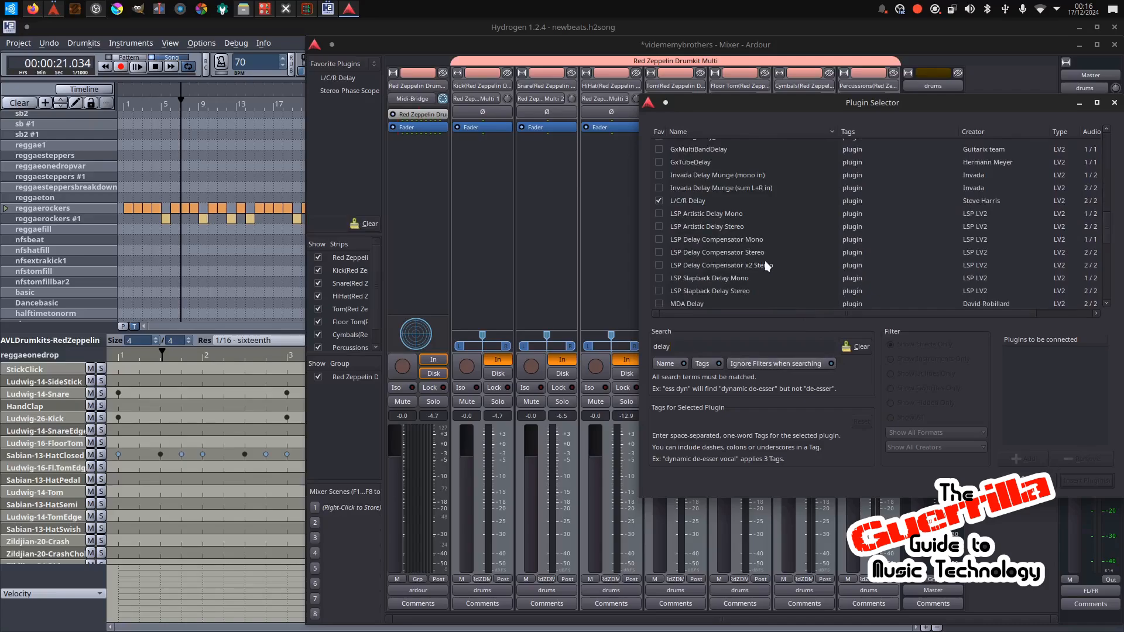
click(704, 201)
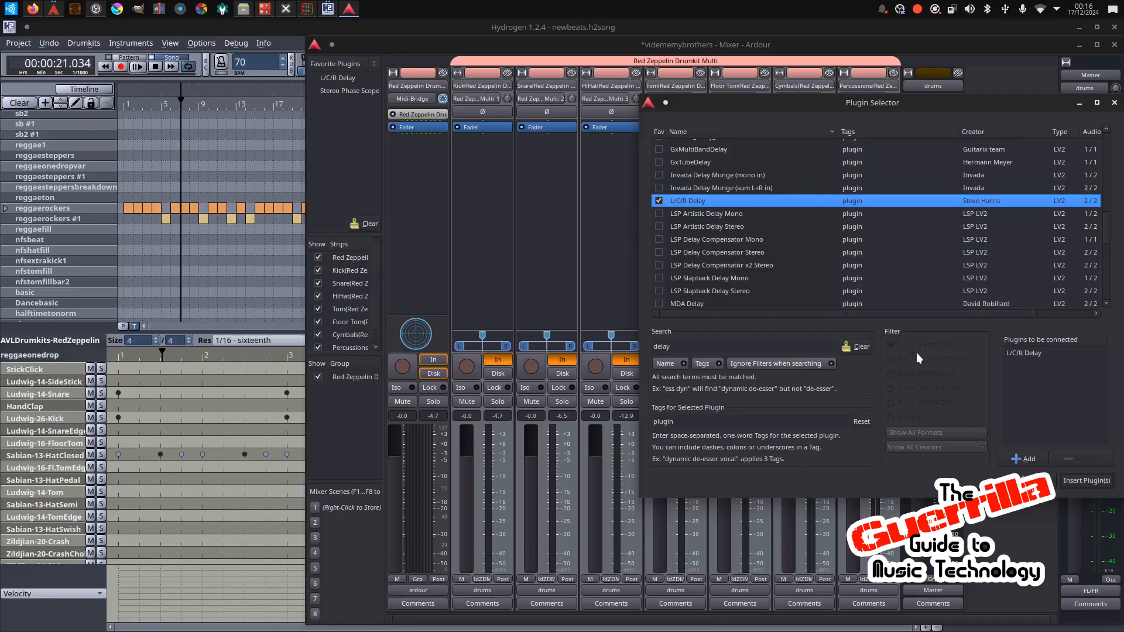
click(1071, 479)
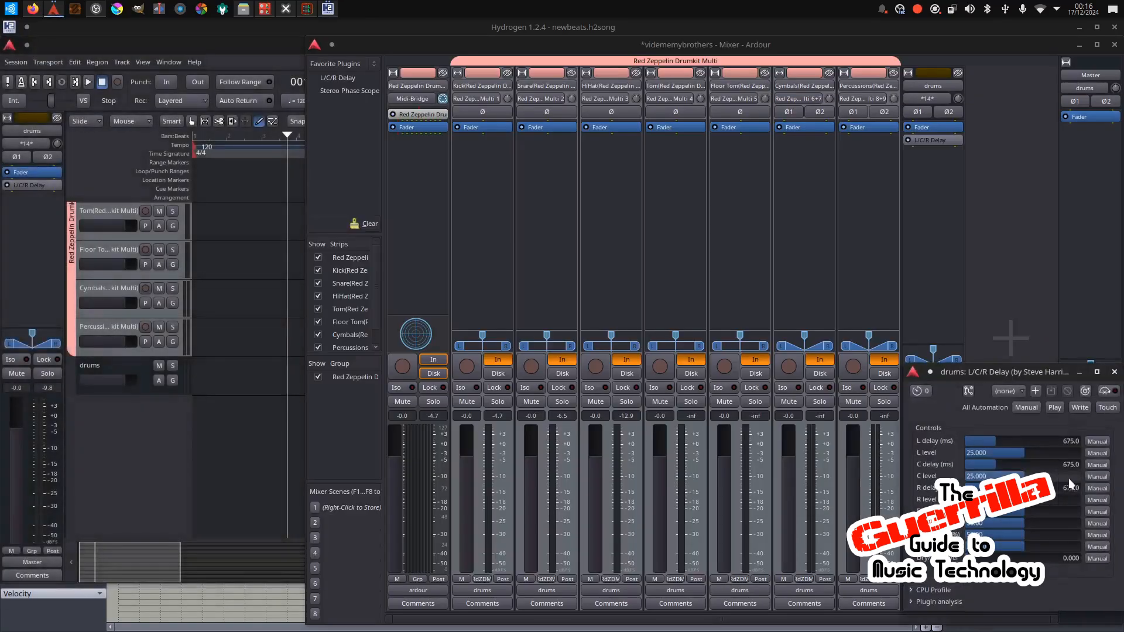
Start playback of the Hydrogen drum song with Ardour's transport rolling, and return to the Ardour mixer.
key(space)
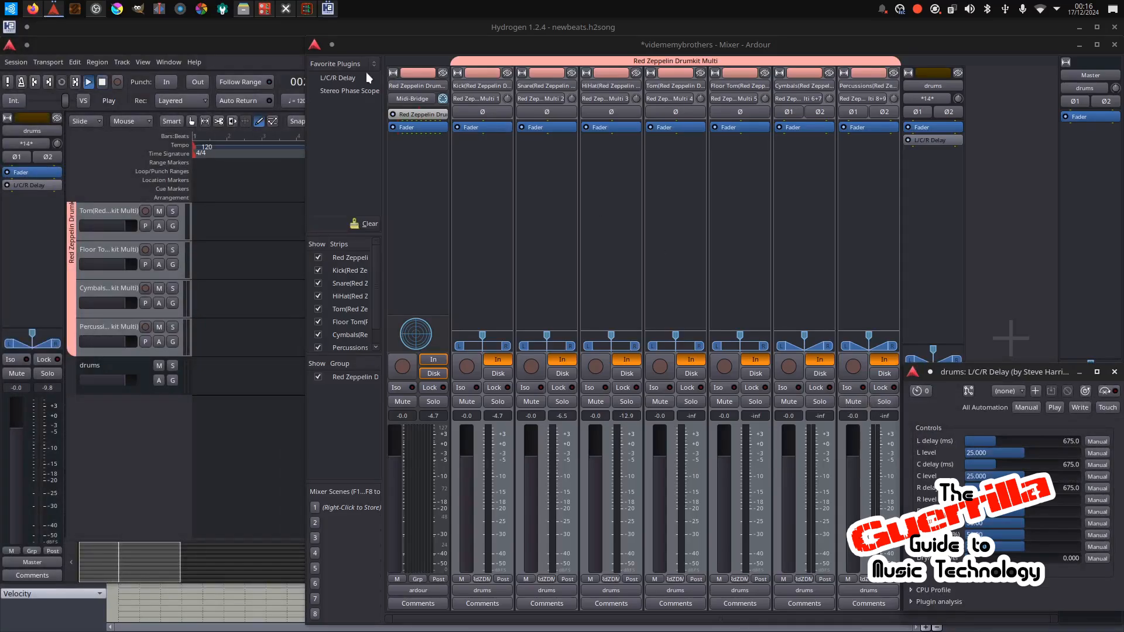
mouse_move(329, 11)
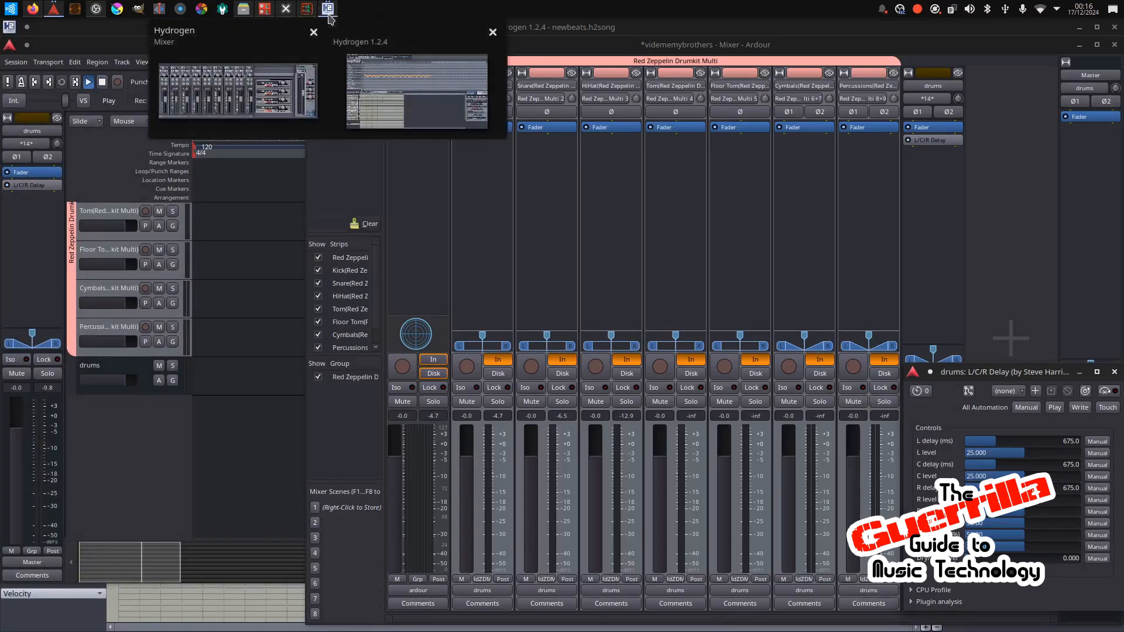
mouse_move(330, 76)
click(366, 82)
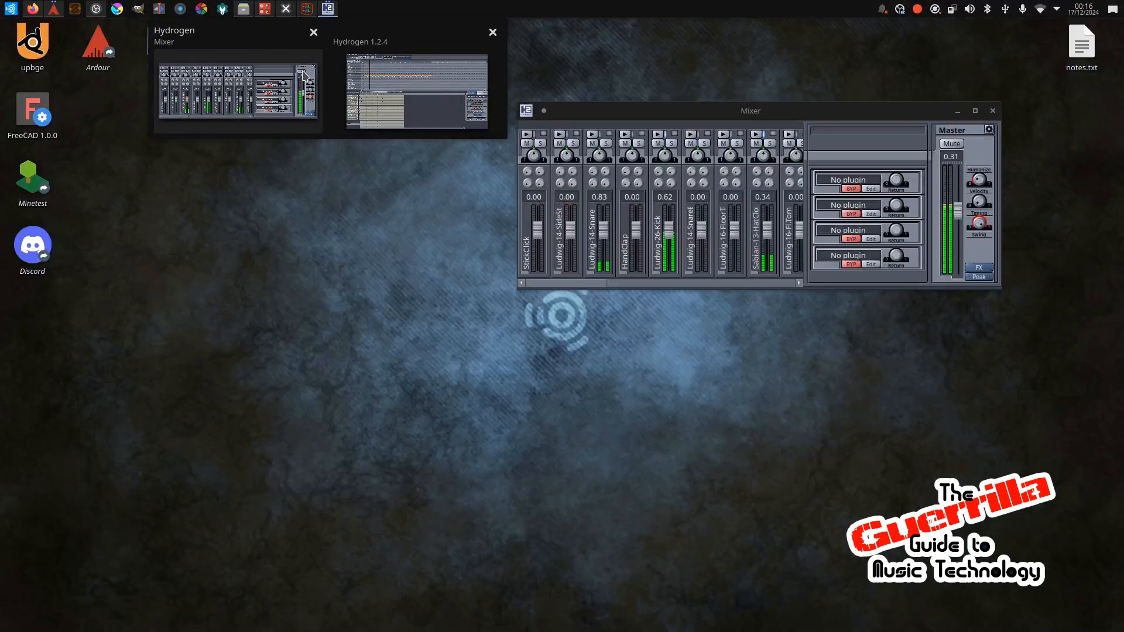
mouse_move(54, 8)
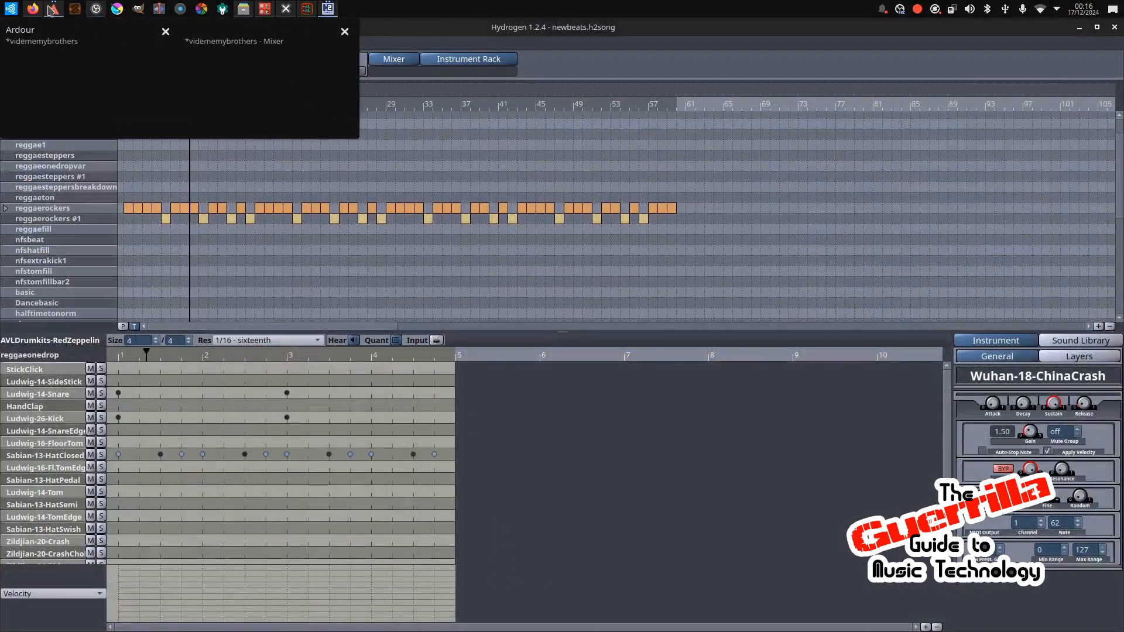
click(264, 88)
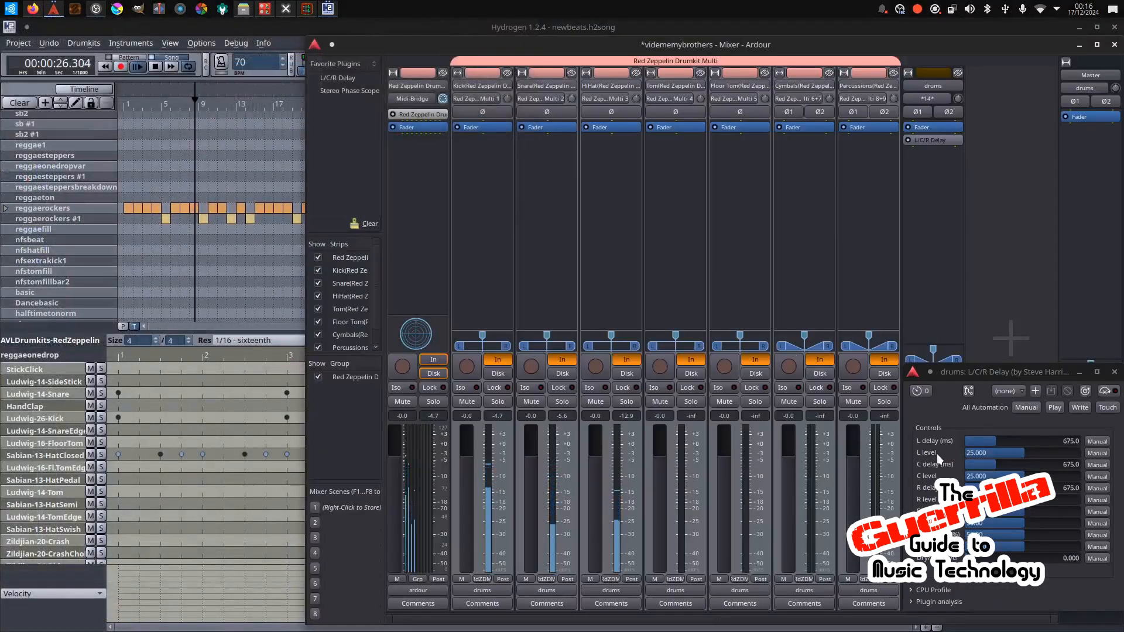
Set the L/C/R Delay's L, C and R delays to 0.0 ms and its dry/wet level to maximum.
drag(994, 441, 932, 437)
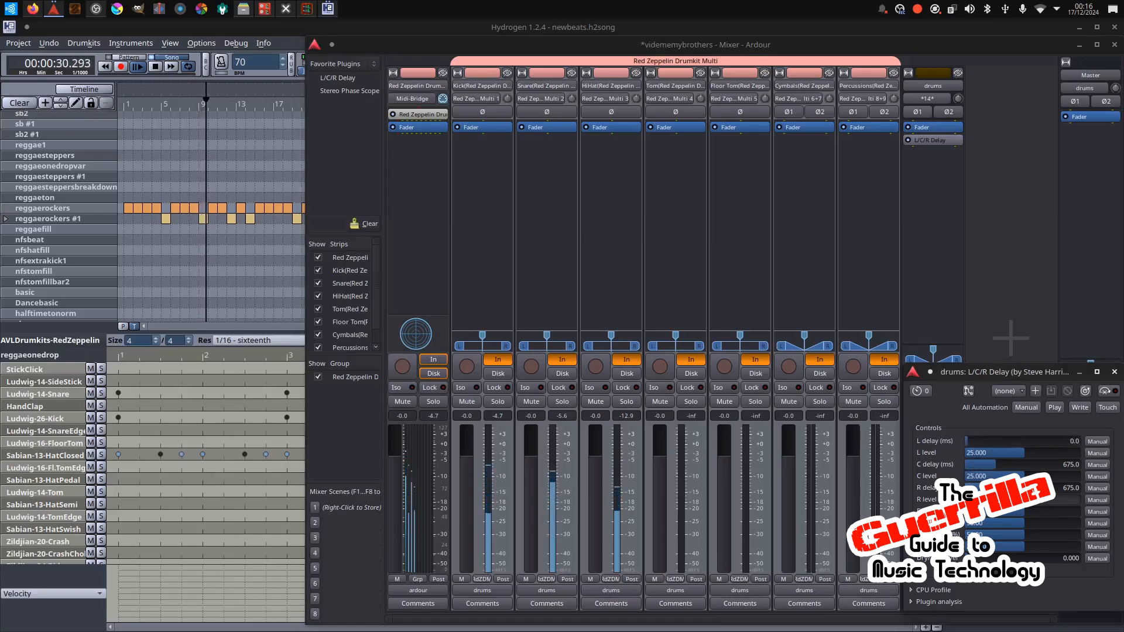
drag(975, 558, 1080, 553)
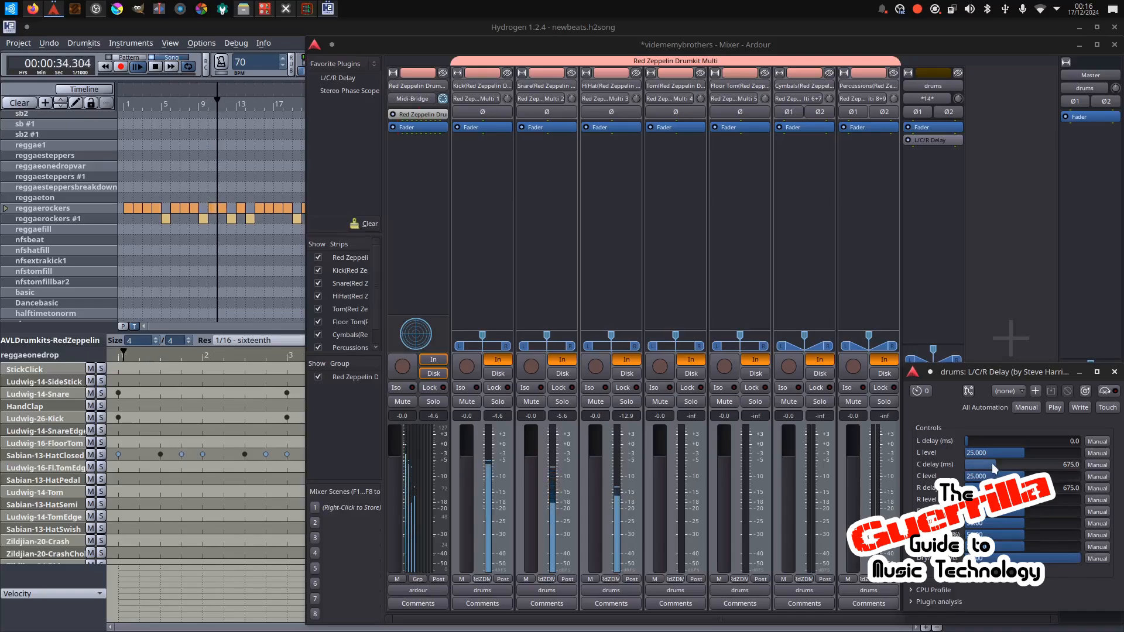
drag(993, 463, 937, 462)
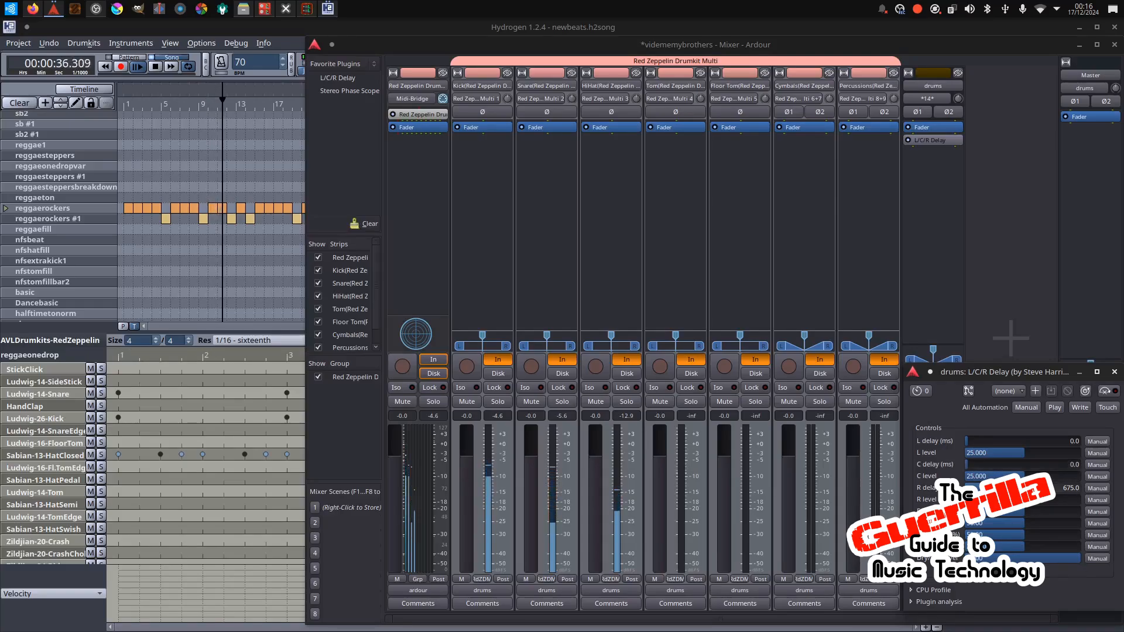
drag(994, 488, 946, 487)
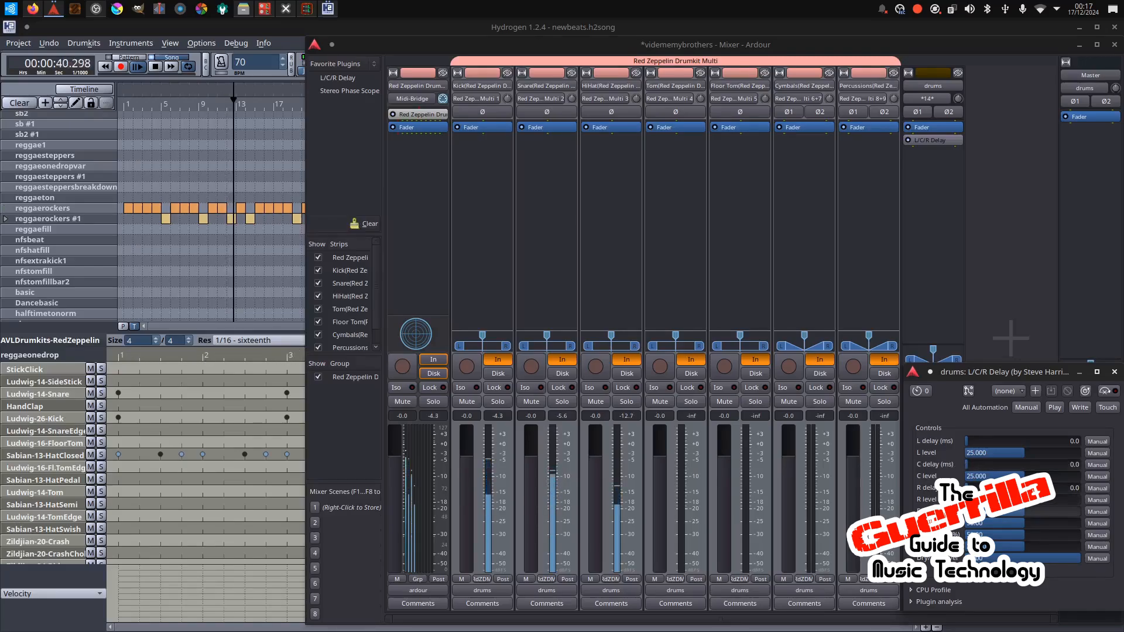
Find the Stereo Phase Scope plugin by searching for scope and insert it on the drums bus after the delay.
right_click(936, 188)
mouse_move(965, 290)
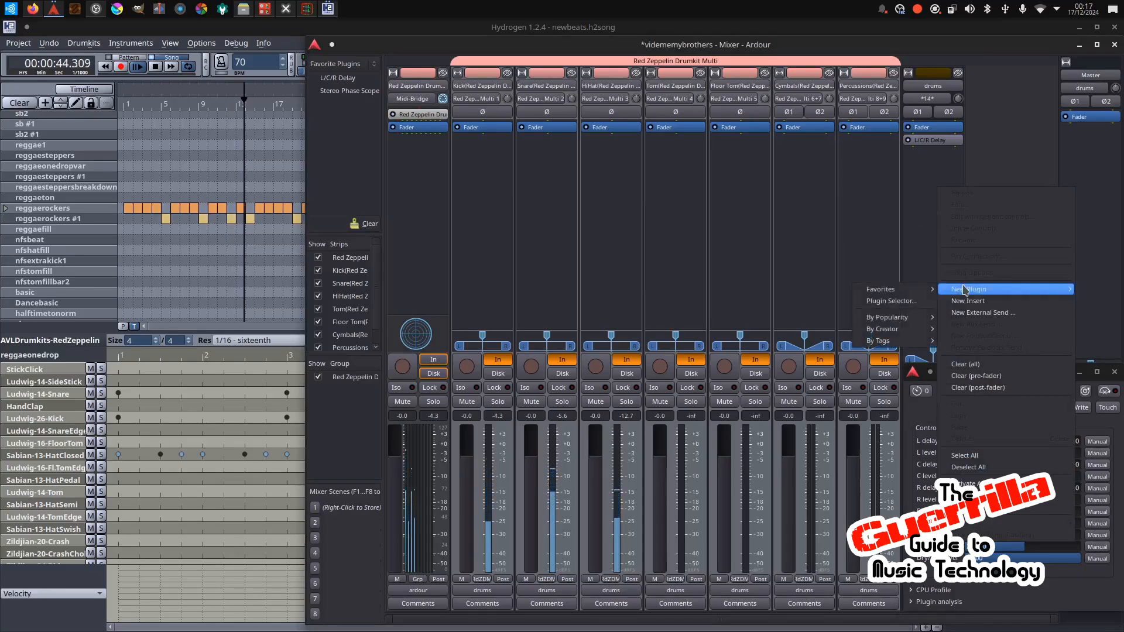
click(891, 301)
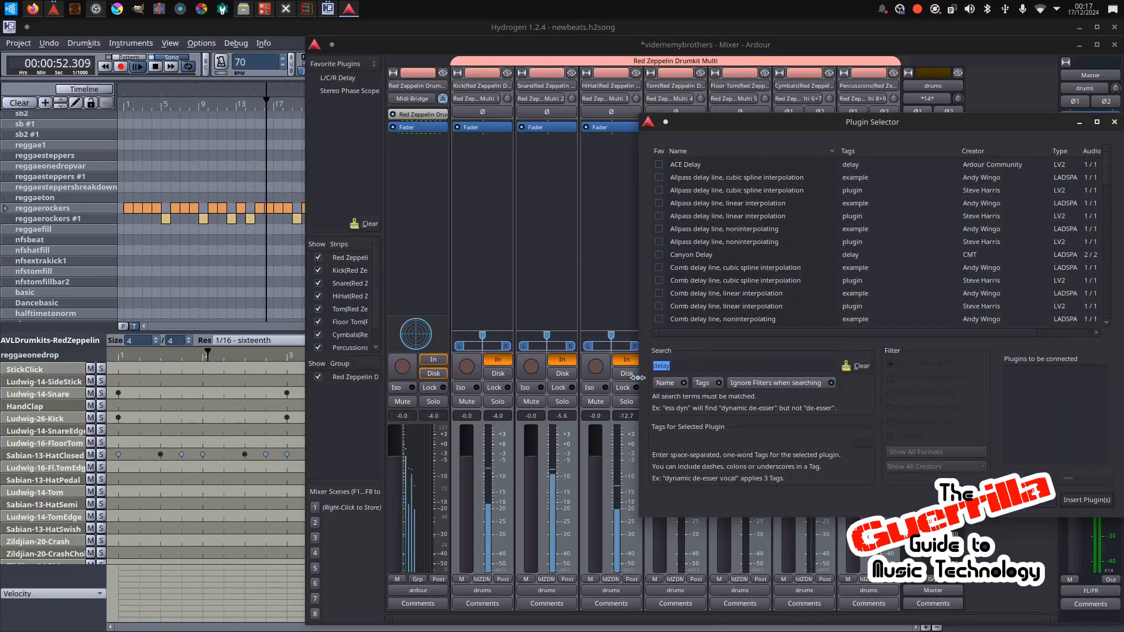
text(scope)
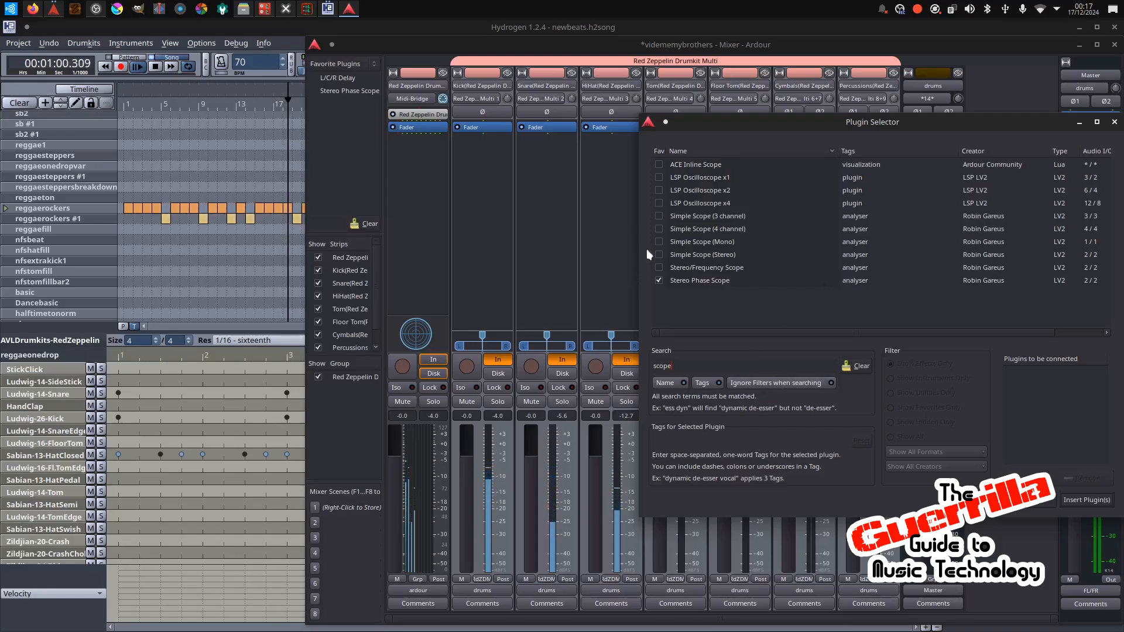
click(722, 281)
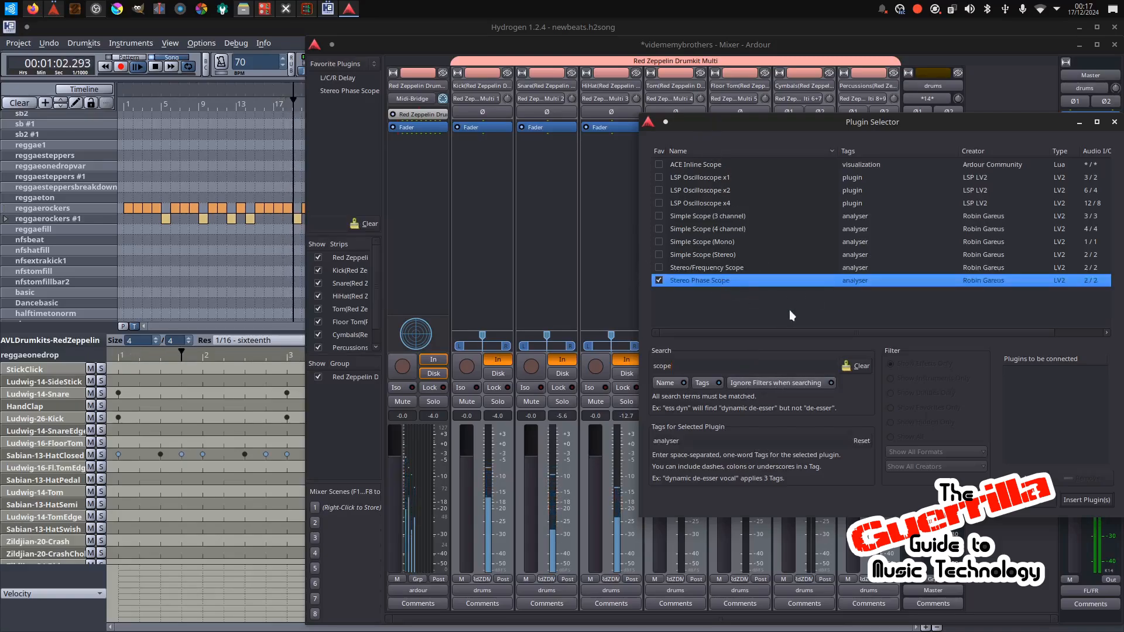
click(1074, 501)
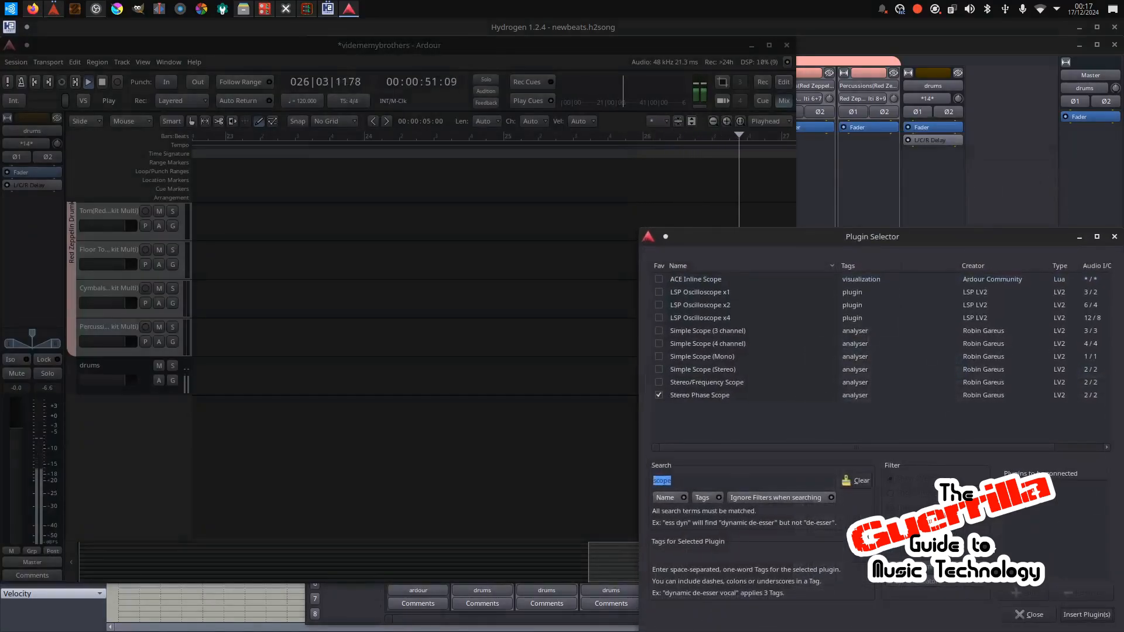
double_click(709, 397)
click(1079, 612)
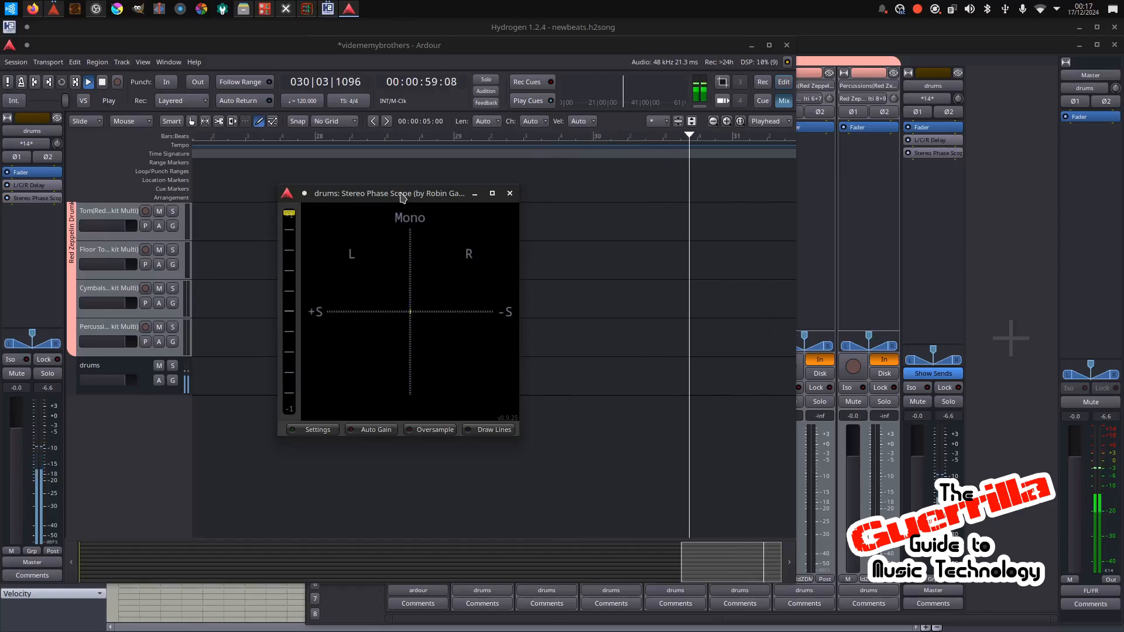
Move the L/C/R Delay ahead of the drums bus fader and place the Stereo Phase Scope window clear of the mixer.
double_click(929, 140)
drag(929, 139, 929, 123)
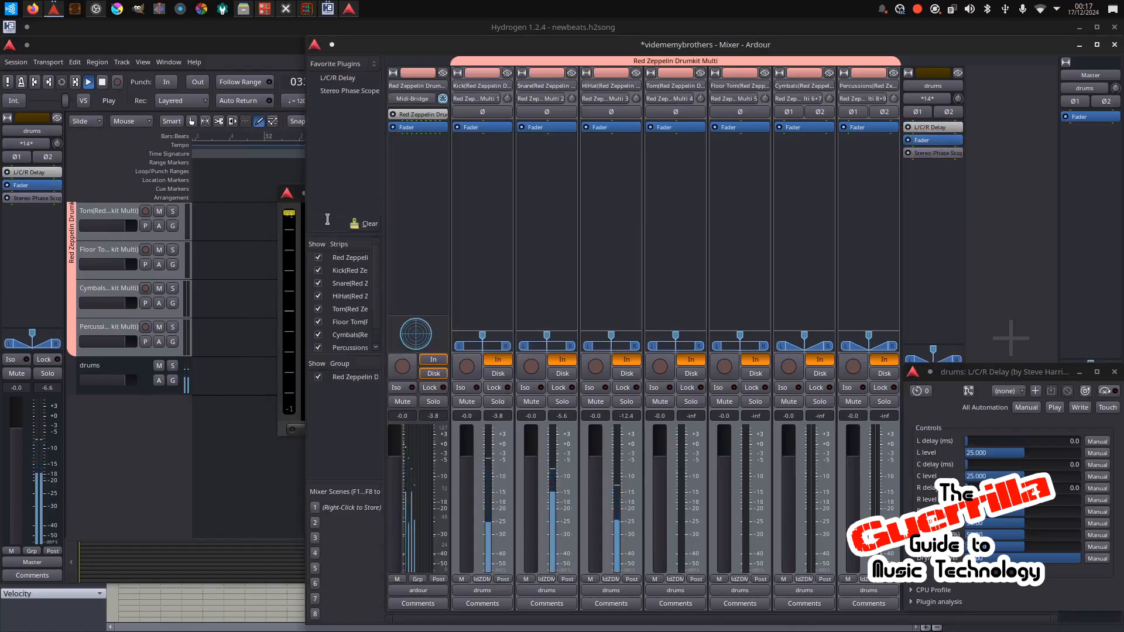
click(289, 192)
click(295, 194)
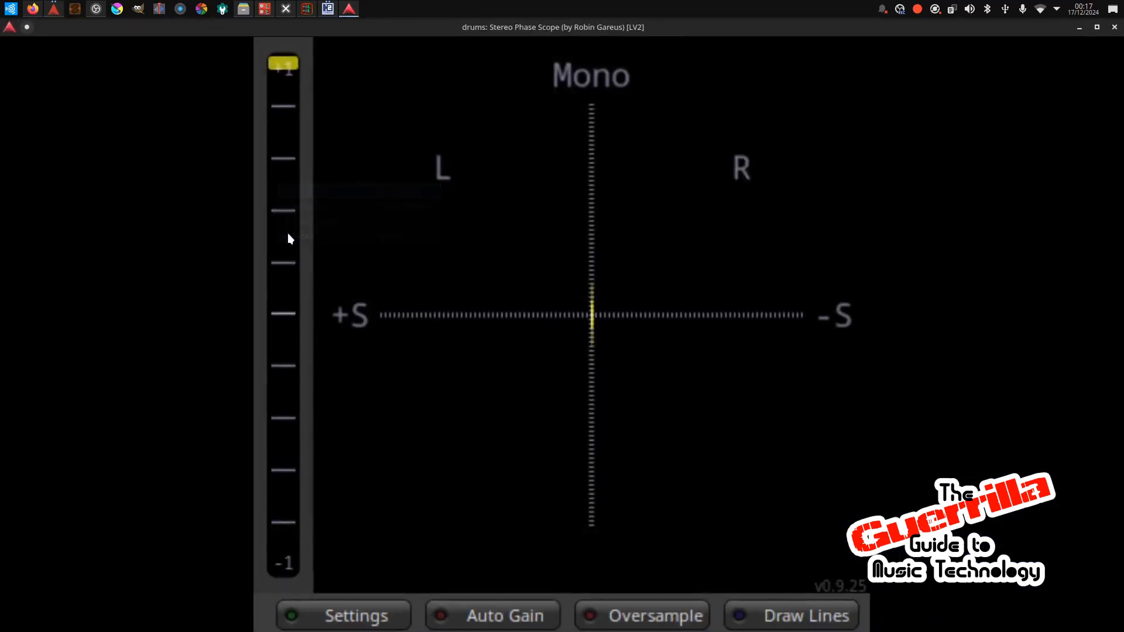
click(1097, 27)
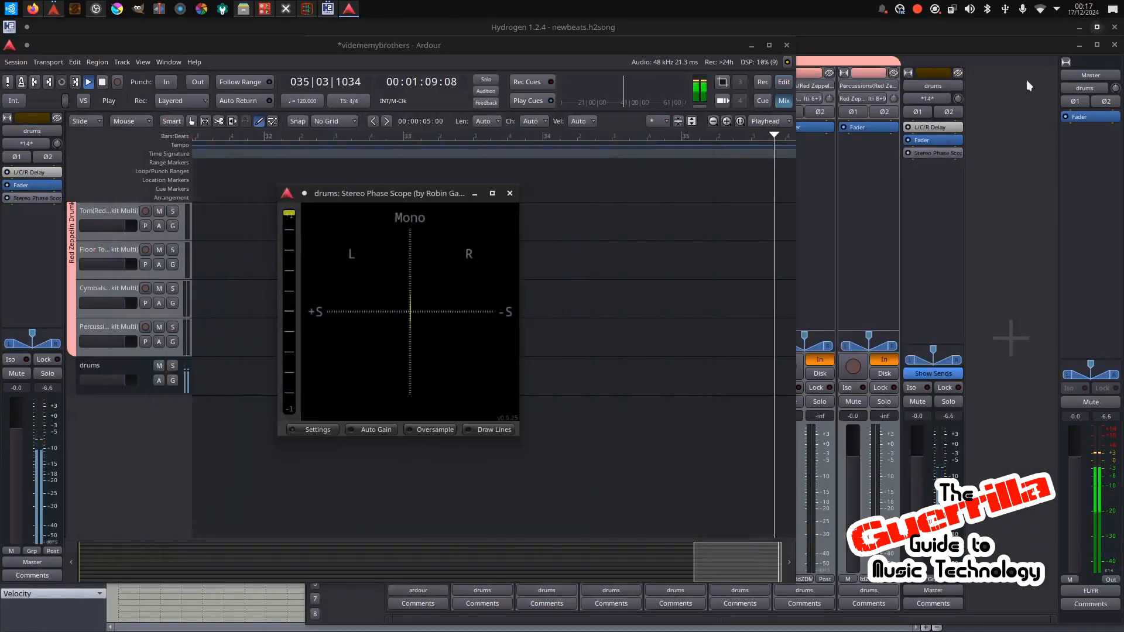
drag(383, 198, 122, 183)
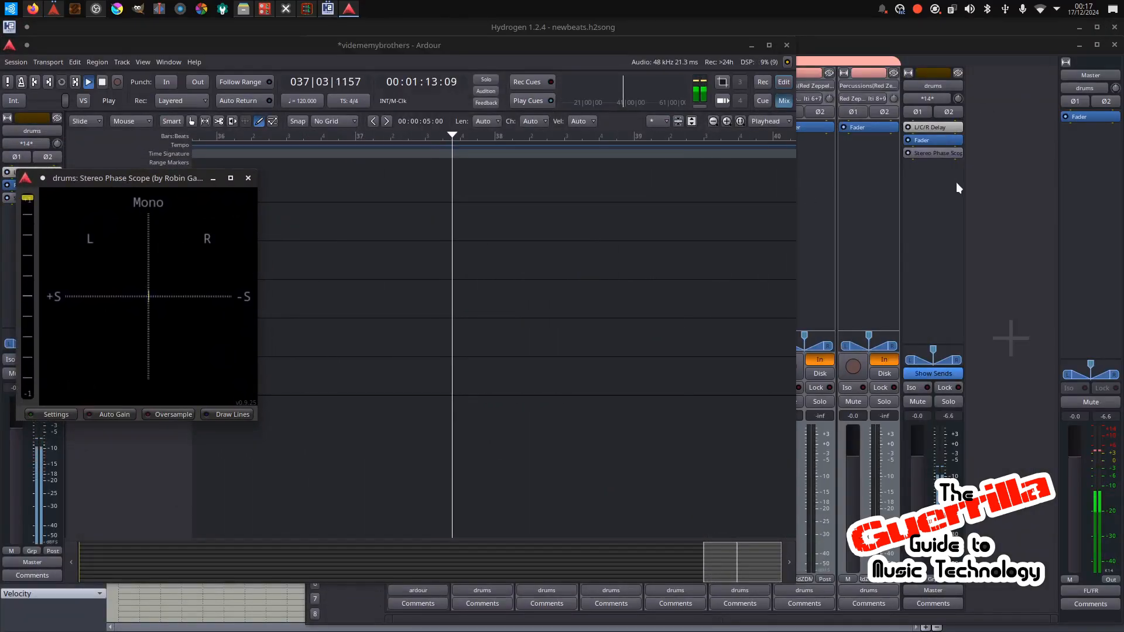
Set the L/C/R Delay's R delay to 13.9 ms while watching the stereo image on the phase scope.
click(952, 222)
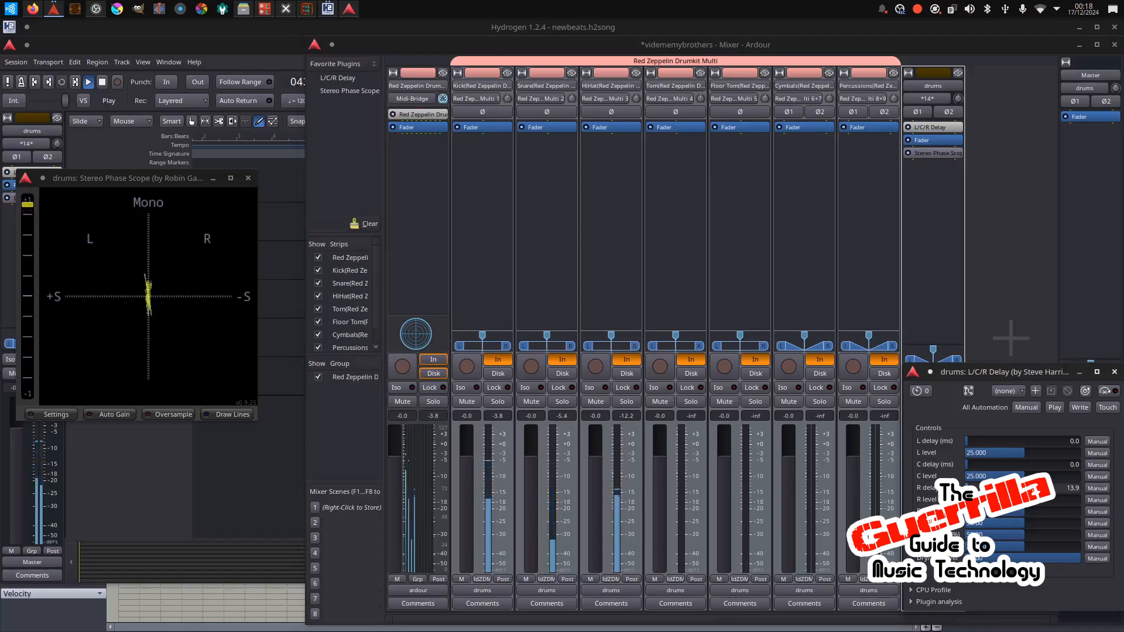
drag(969, 488, 981, 488)
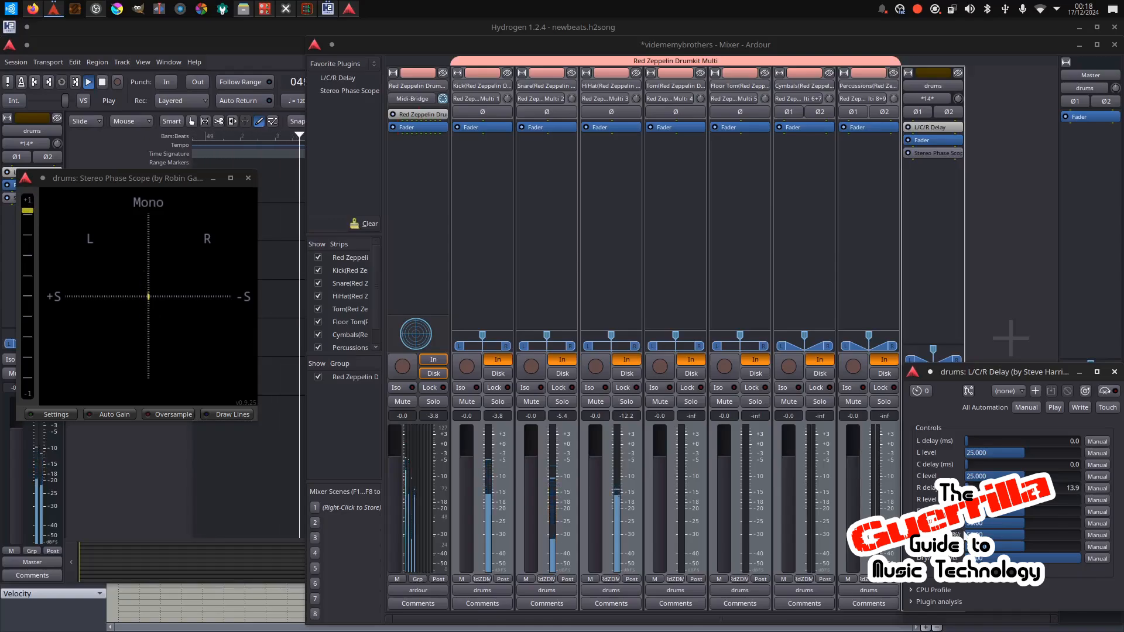
drag(966, 488, 966, 488)
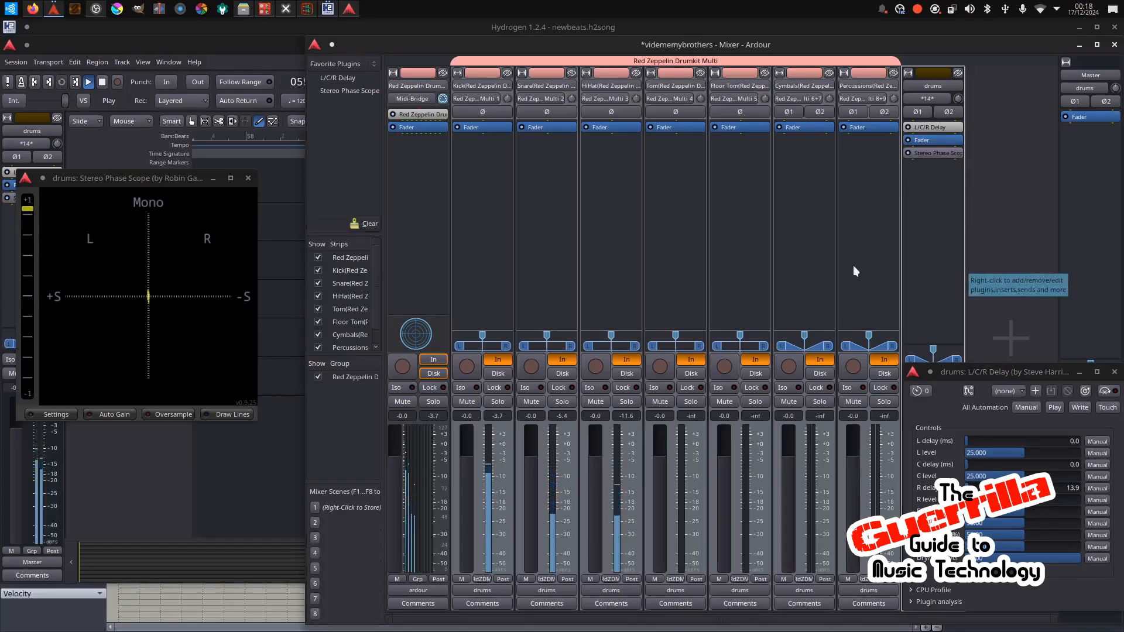
Add one stereo audio track named bass to the session and stop Ardour's transport.
double_click(982, 185)
click(719, 88)
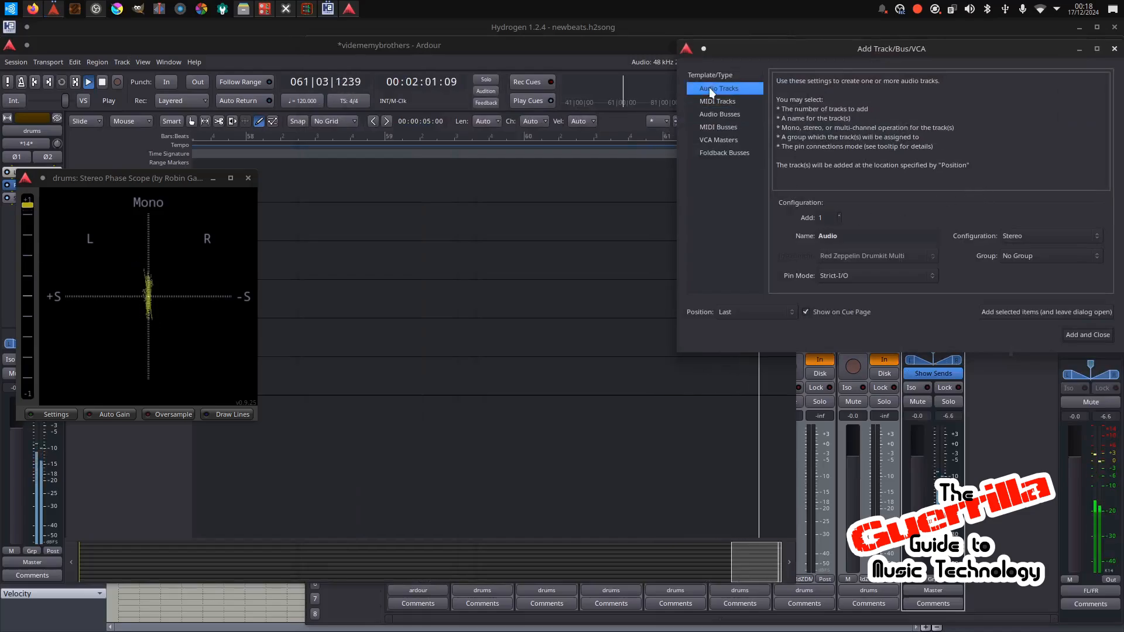
double_click(864, 236)
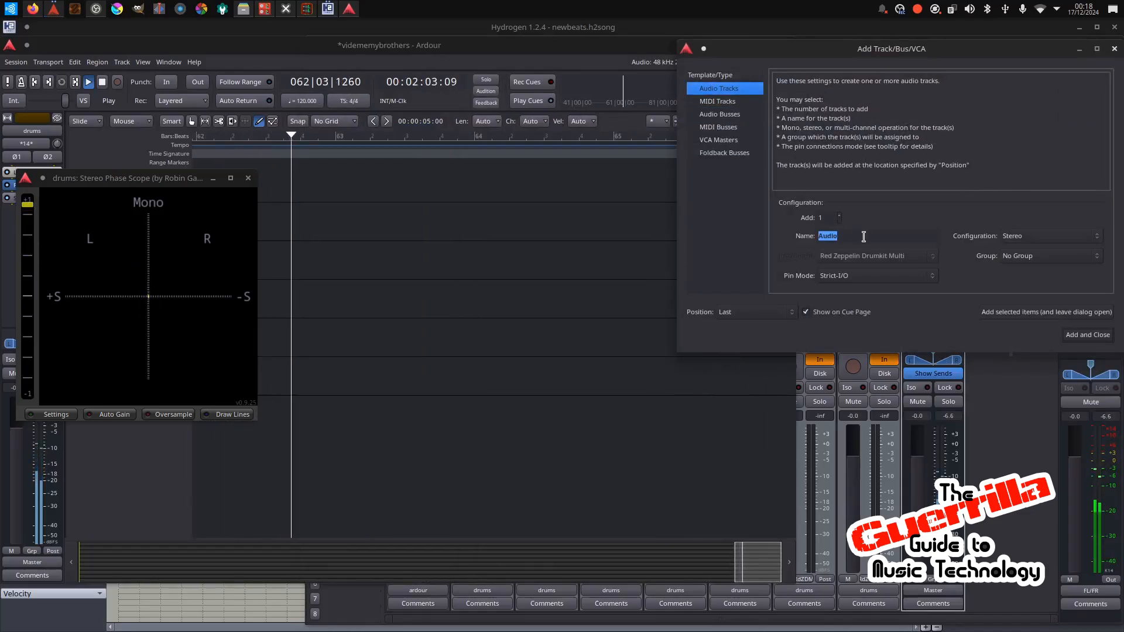
text(bass)
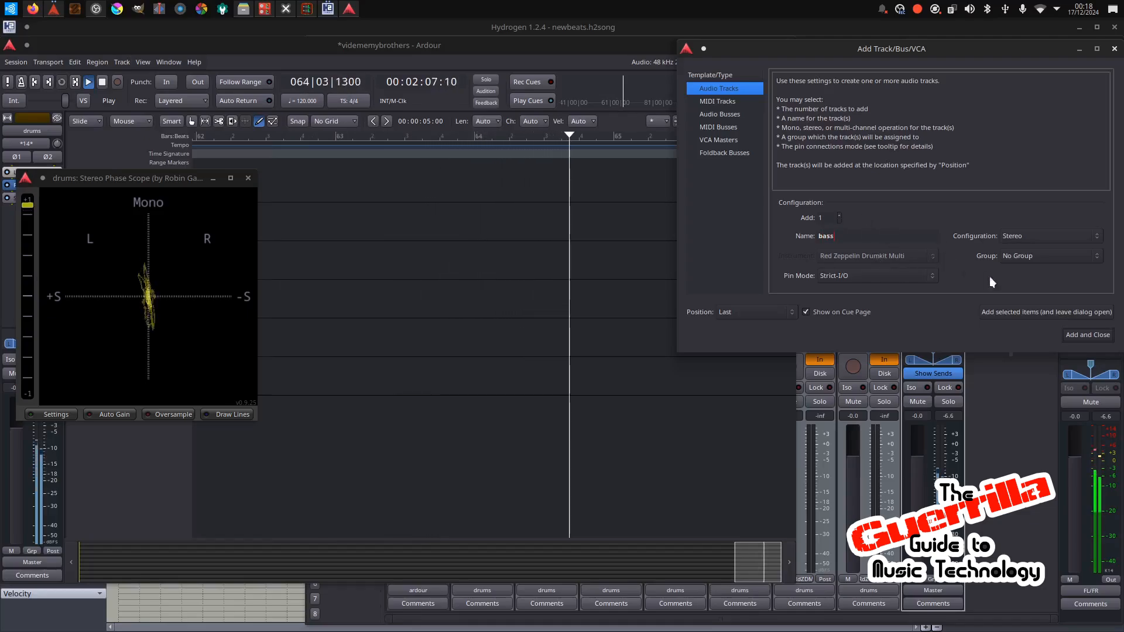
click(1079, 335)
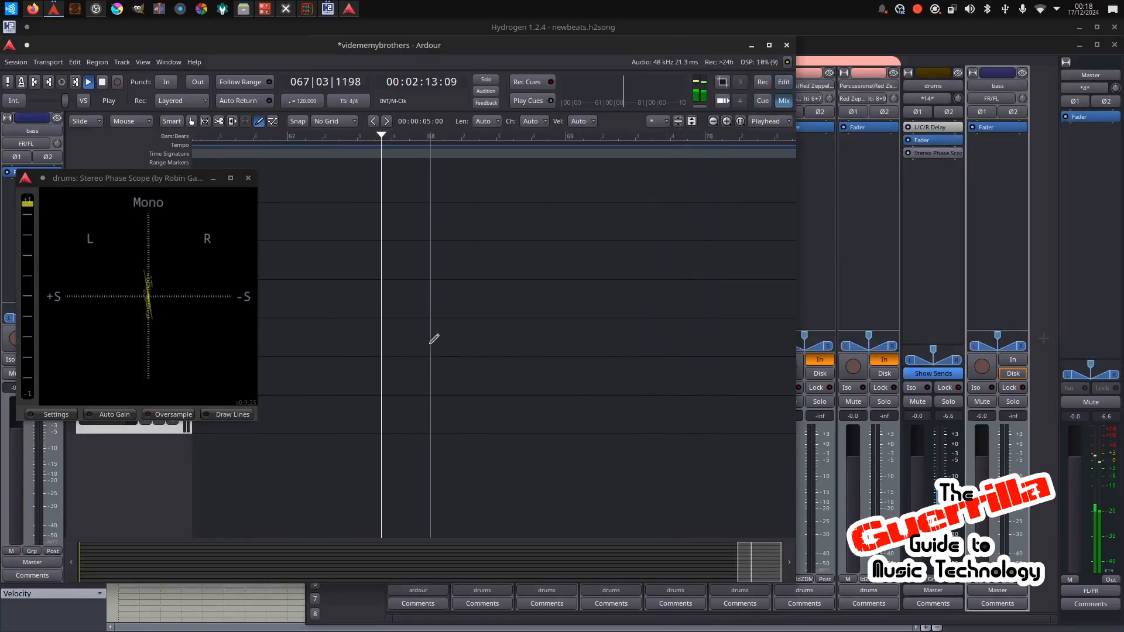
key(space)
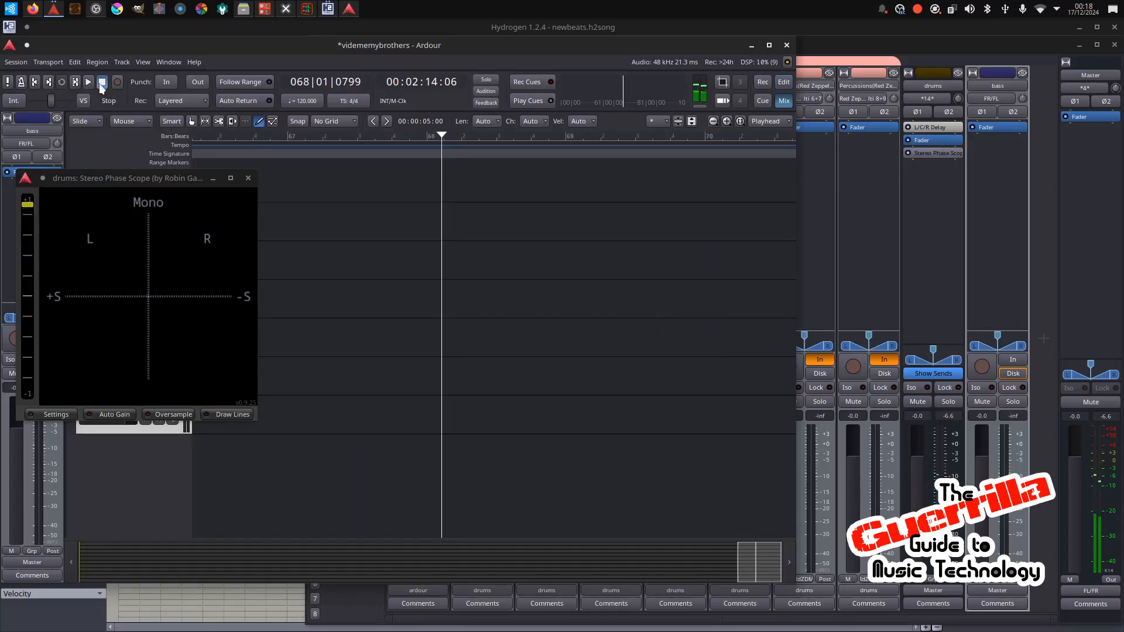
Return Ardour's playhead to the session start, and switch to Hydrogen to rewind the song to its beginning.
click(34, 82)
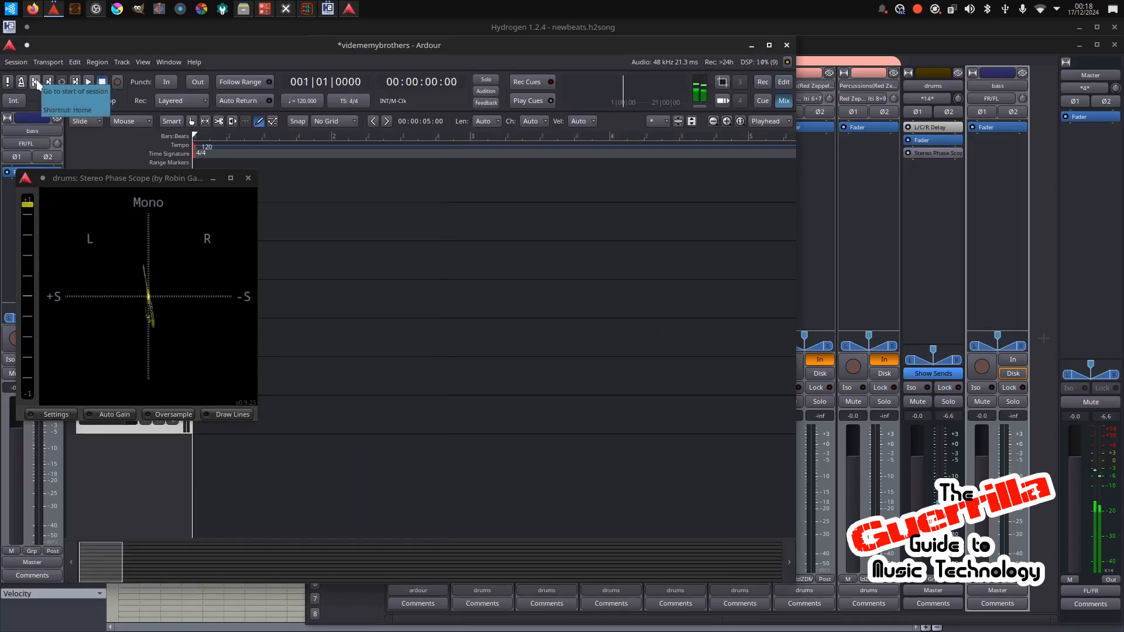
click(328, 8)
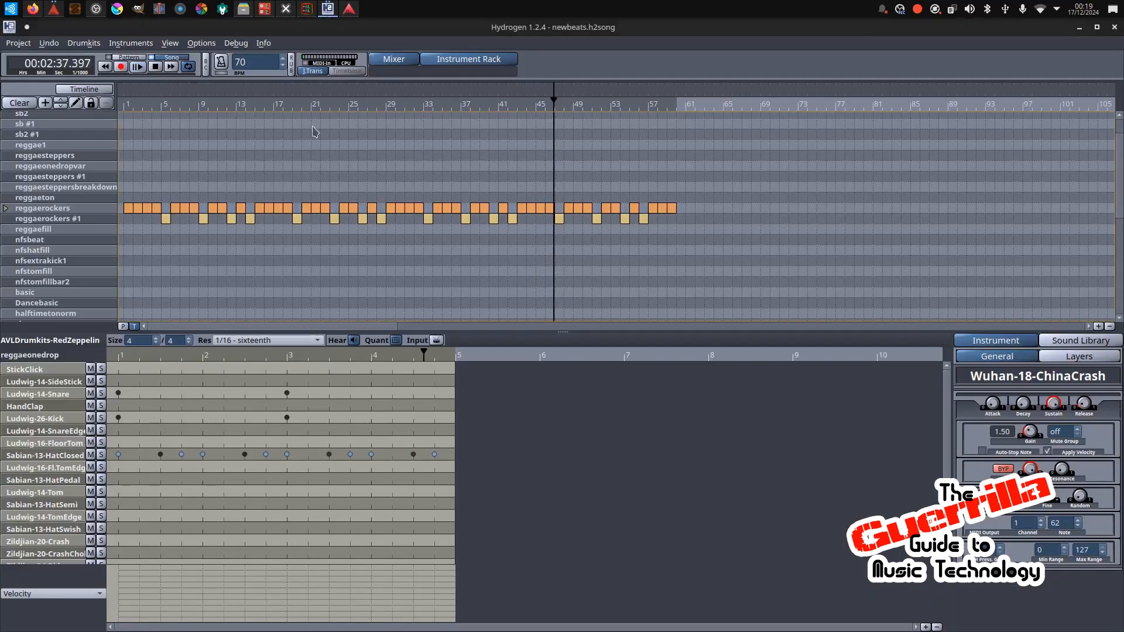
click(106, 66)
click(107, 66)
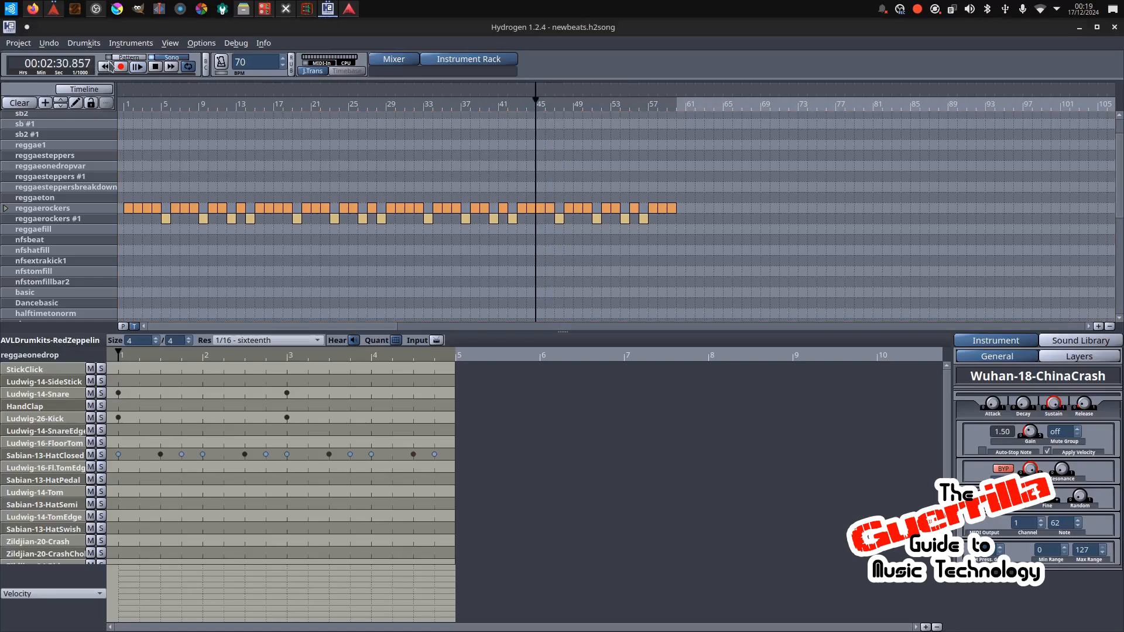
click(107, 67)
click(107, 67)
click(107, 66)
click(107, 67)
click(107, 67)
click(106, 67)
click(107, 67)
click(107, 67)
click(107, 67)
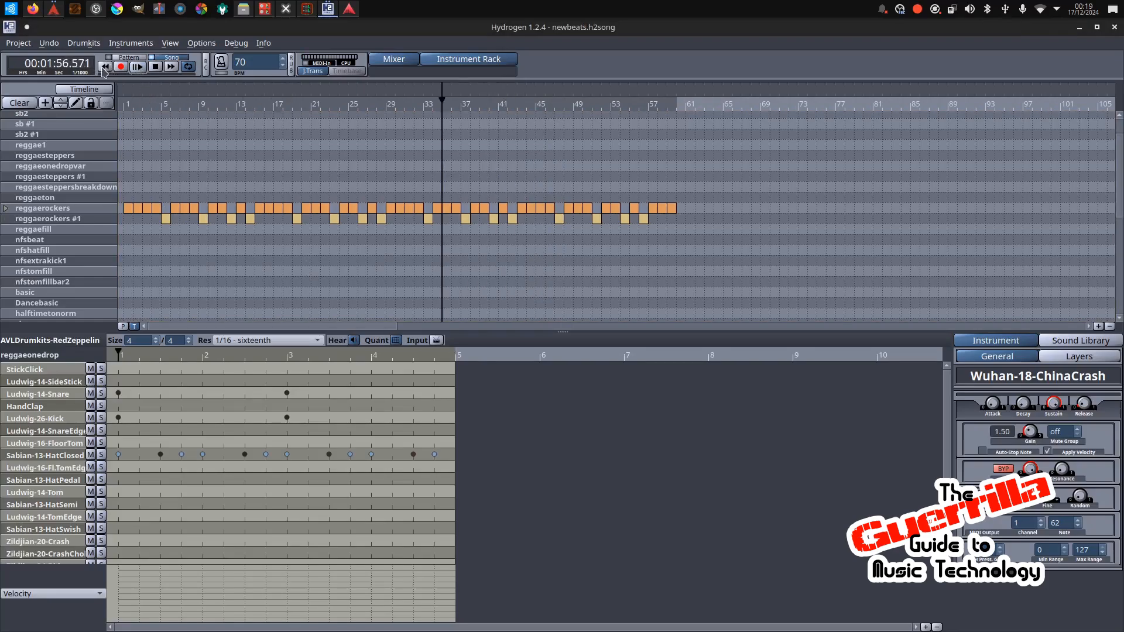
click(104, 67)
click(105, 67)
click(105, 67)
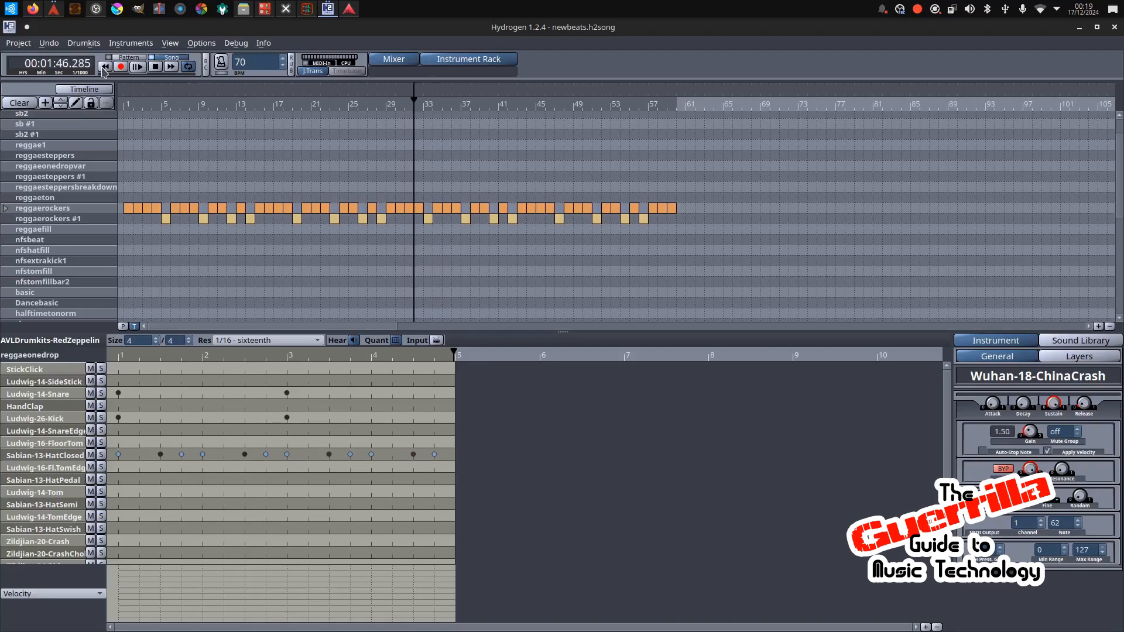
click(105, 67)
click(105, 67)
click(105, 68)
click(104, 68)
click(104, 67)
click(105, 67)
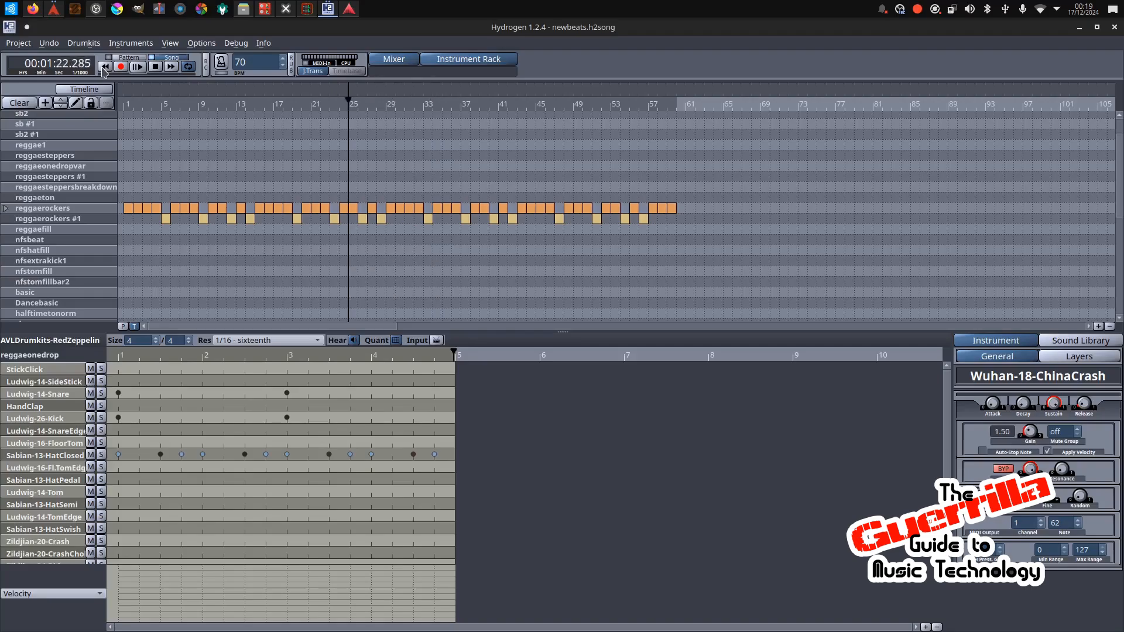
click(105, 67)
click(104, 67)
click(105, 67)
click(105, 68)
click(105, 67)
click(105, 67)
click(105, 68)
click(105, 68)
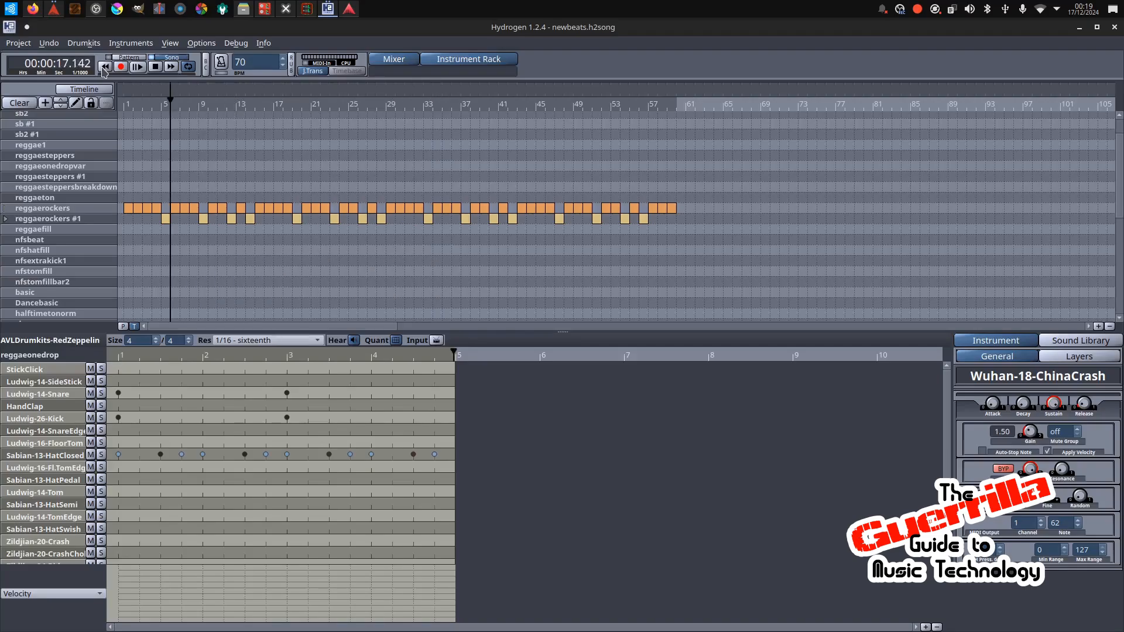
click(104, 67)
click(104, 67)
click(105, 68)
click(104, 67)
click(105, 68)
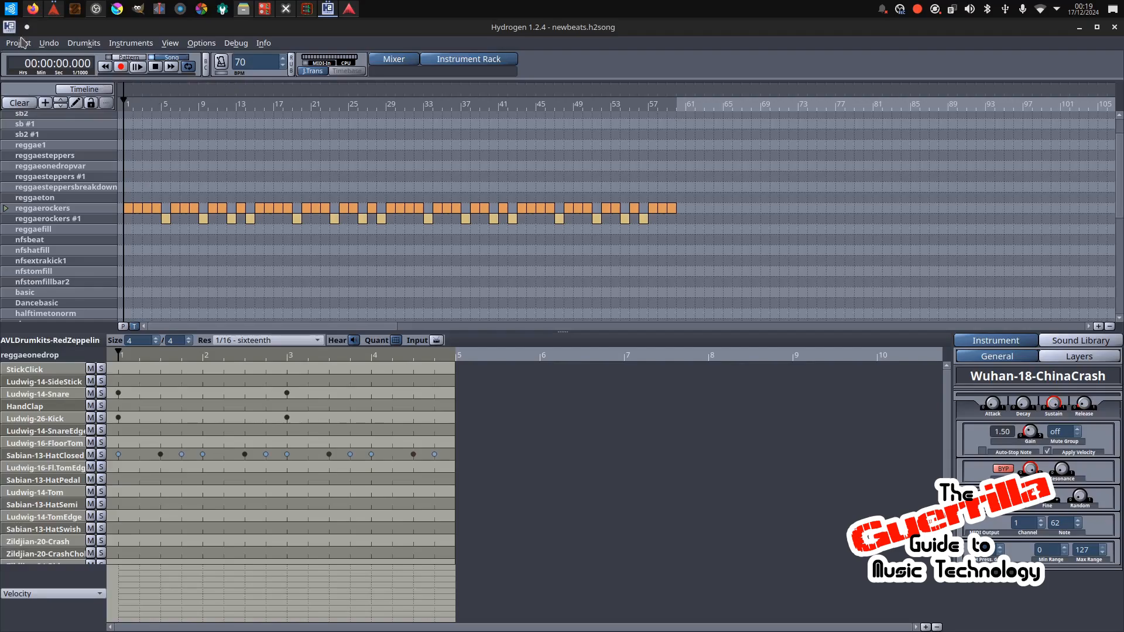
Turn Hydrogen's JACK transport off and on again, and switch to Ardour to make it the Time Master.
click(314, 71)
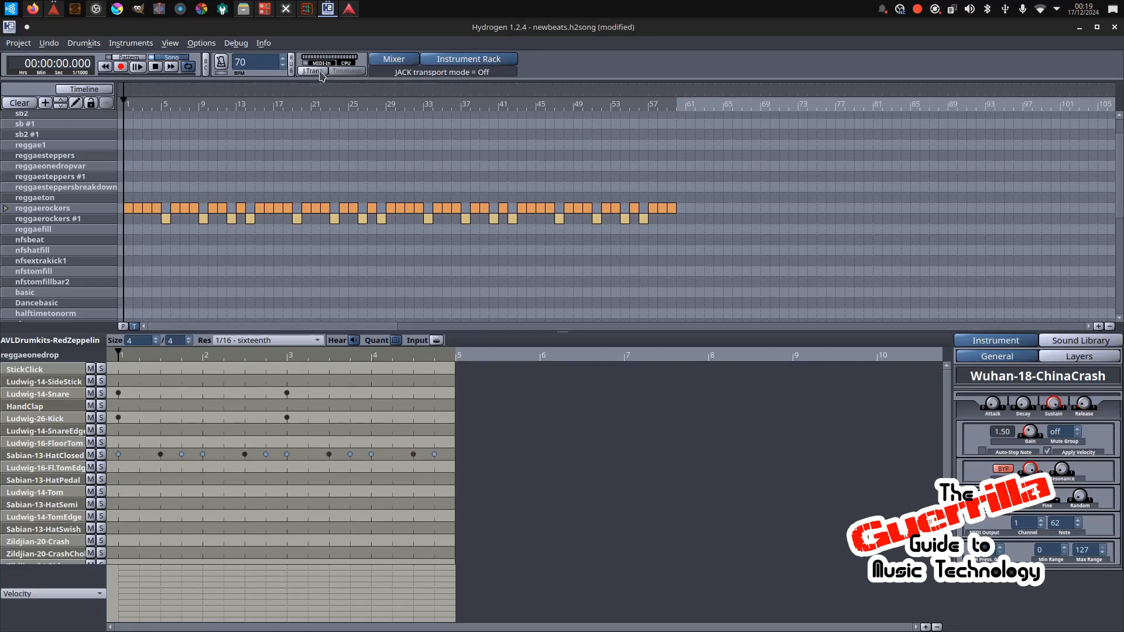
click(321, 75)
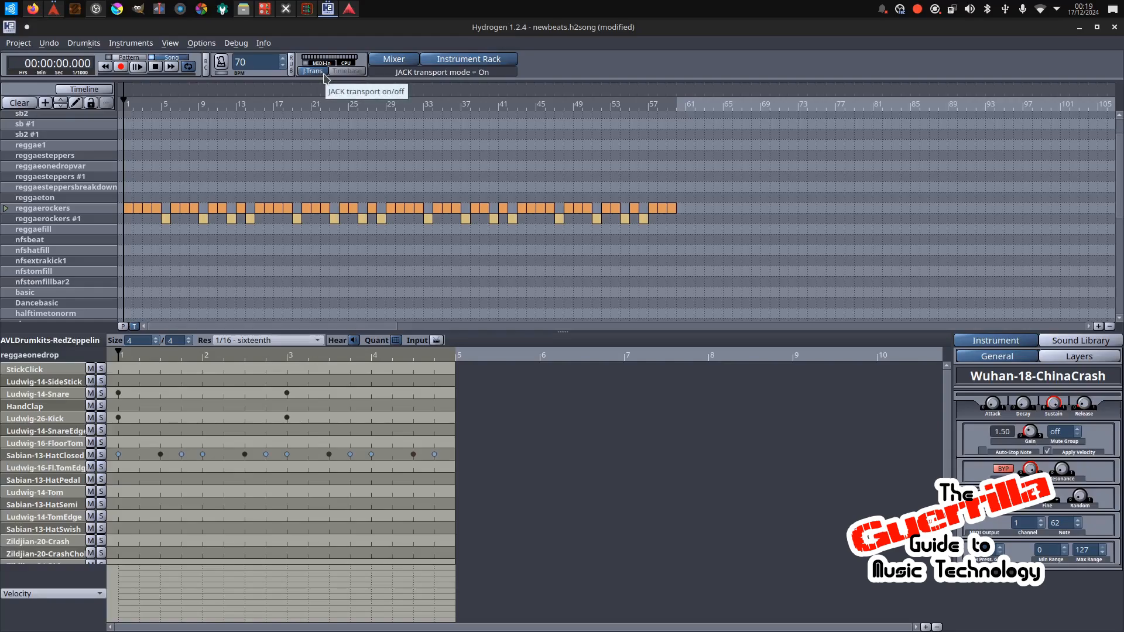
click(350, 9)
click(16, 62)
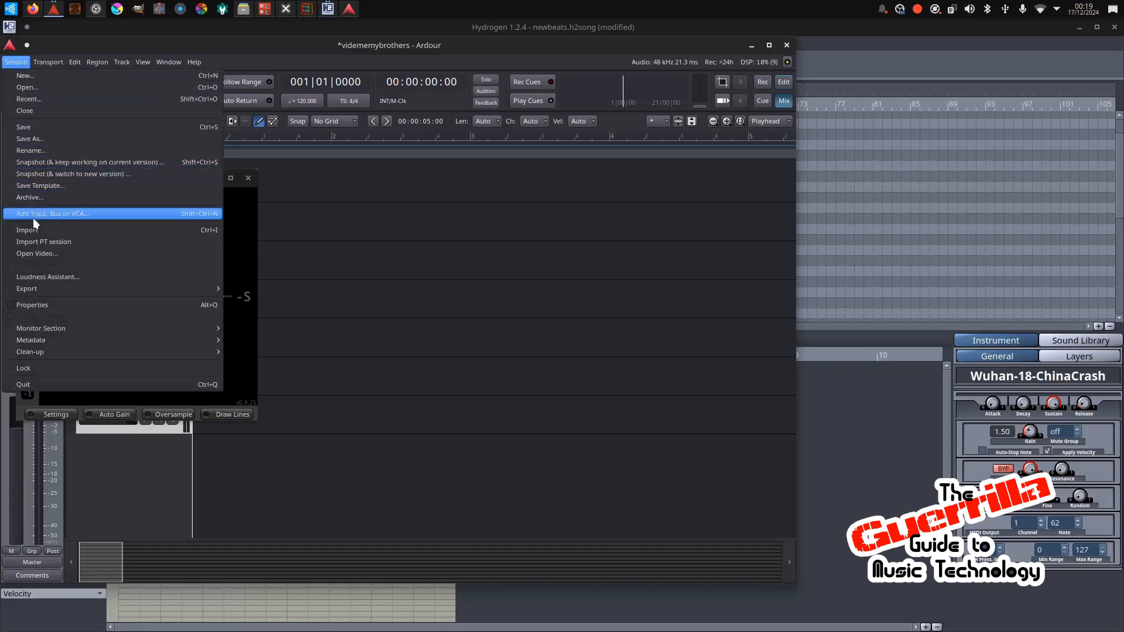
mouse_move(48, 62)
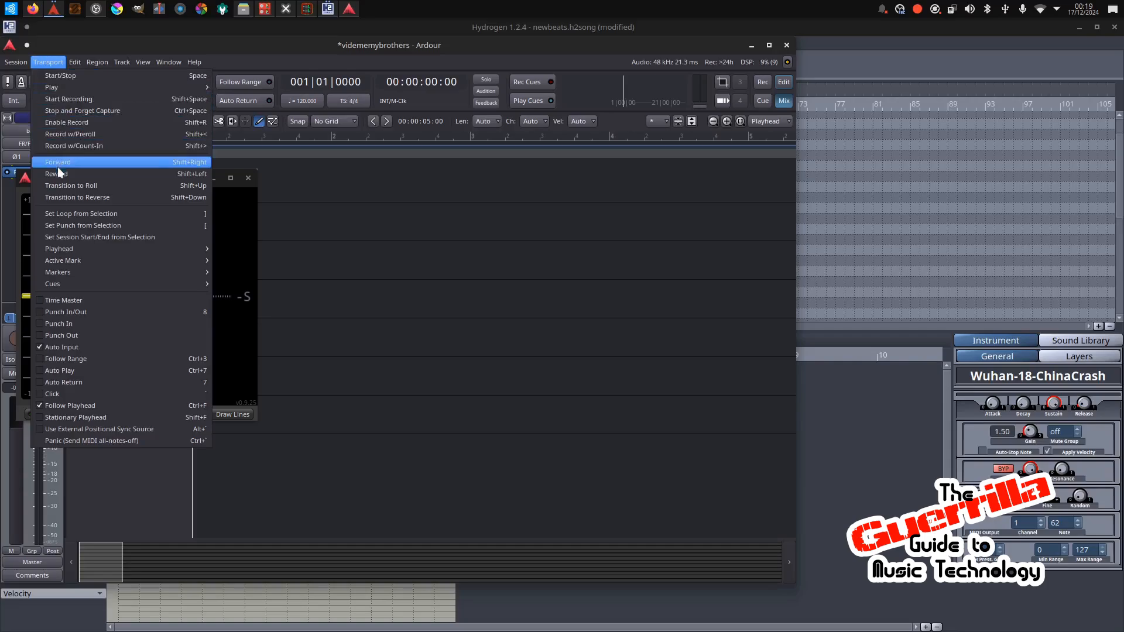
click(43, 301)
click(48, 62)
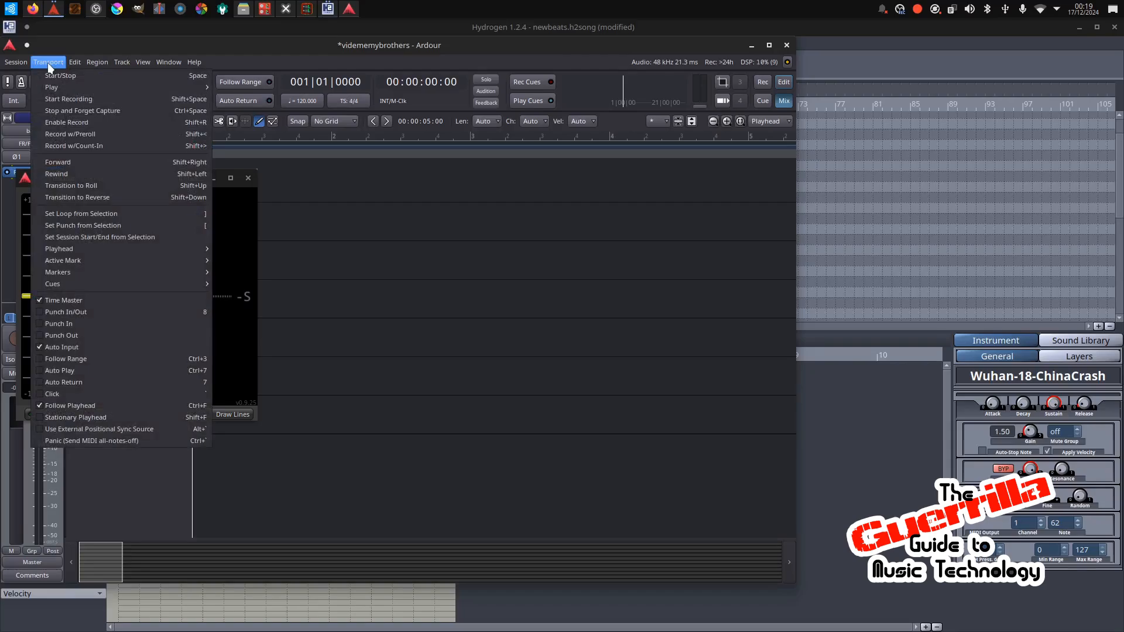
mouse_move(168, 62)
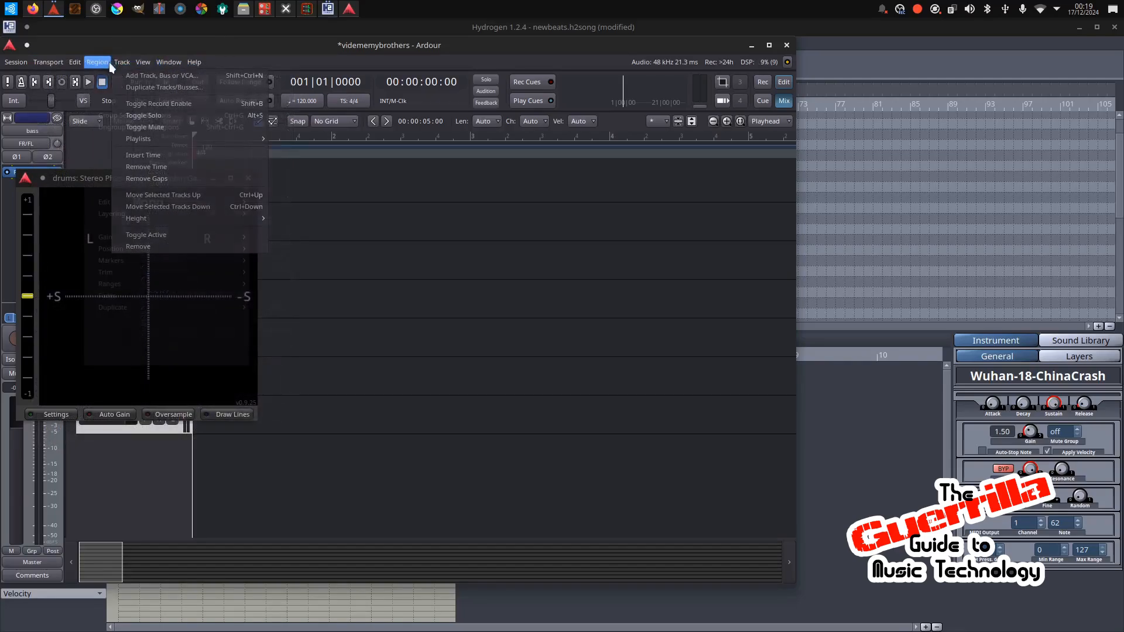
mouse_move(101, 62)
click(237, 534)
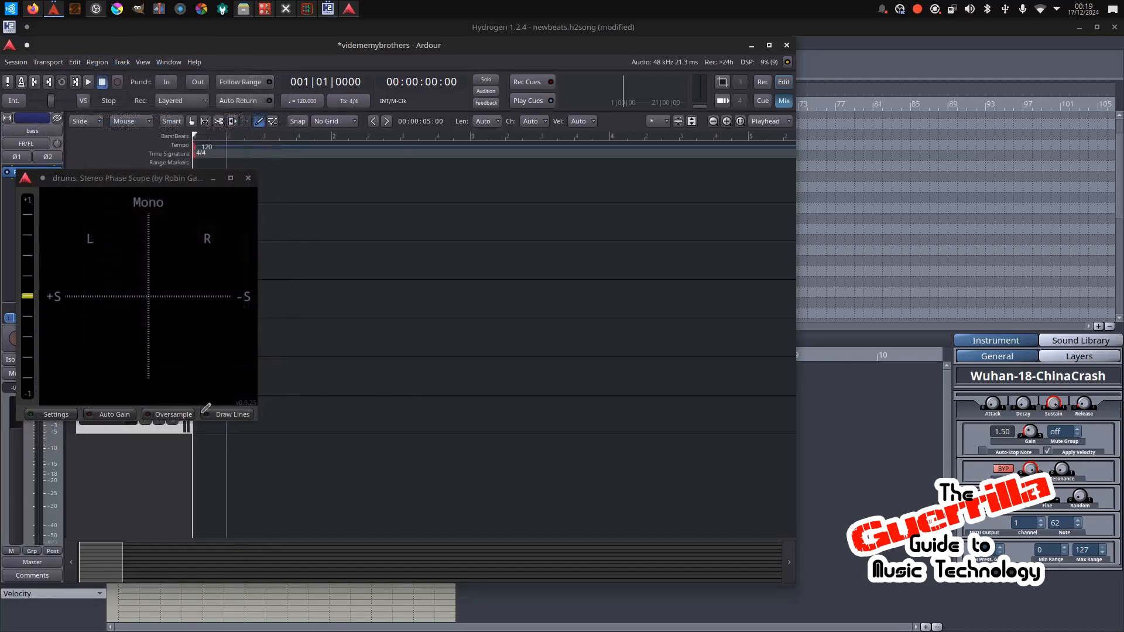
Test Ardour's transport with a short playback and return the playhead to the session start.
click(89, 84)
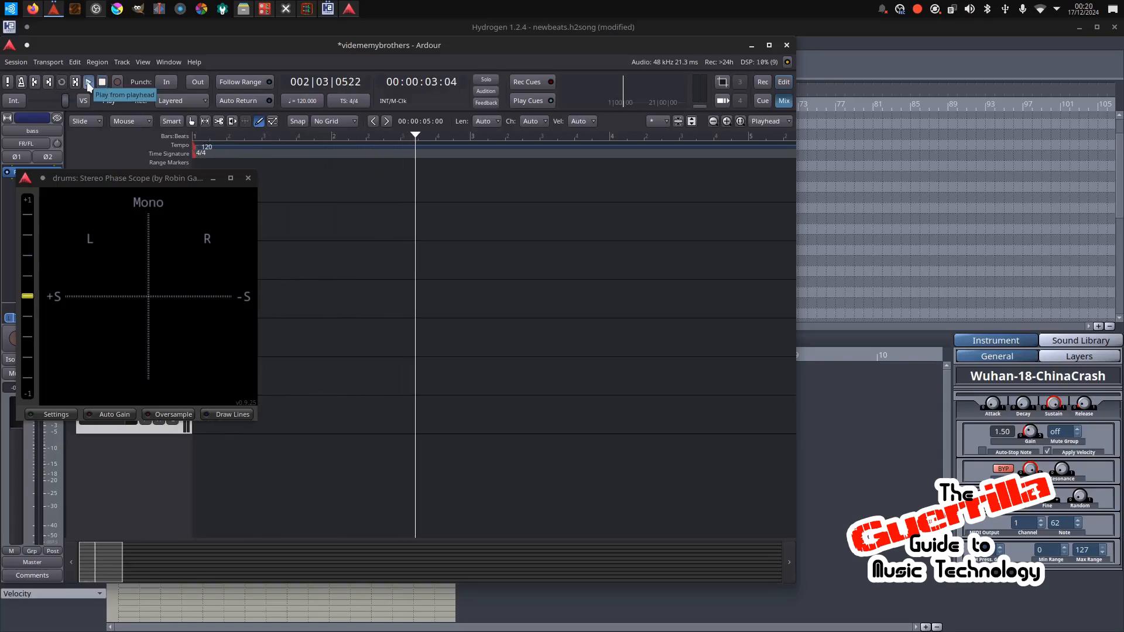
click(88, 85)
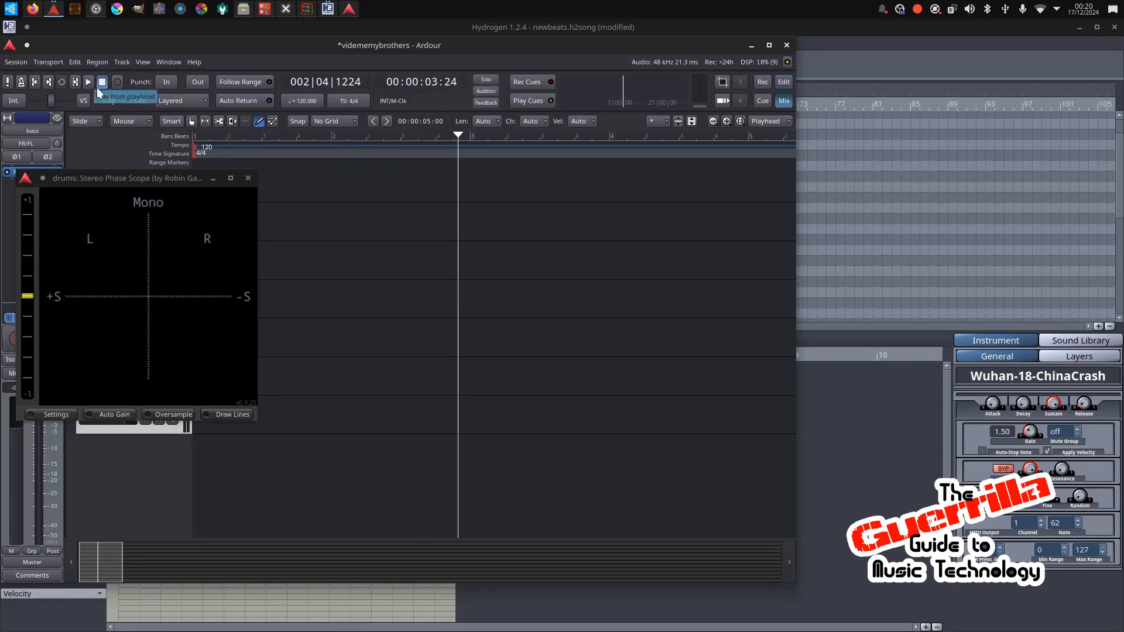
click(36, 83)
Recheck Ardour's transport options, and switch to Hydrogen to turn its JACK transport off and back on.
click(47, 62)
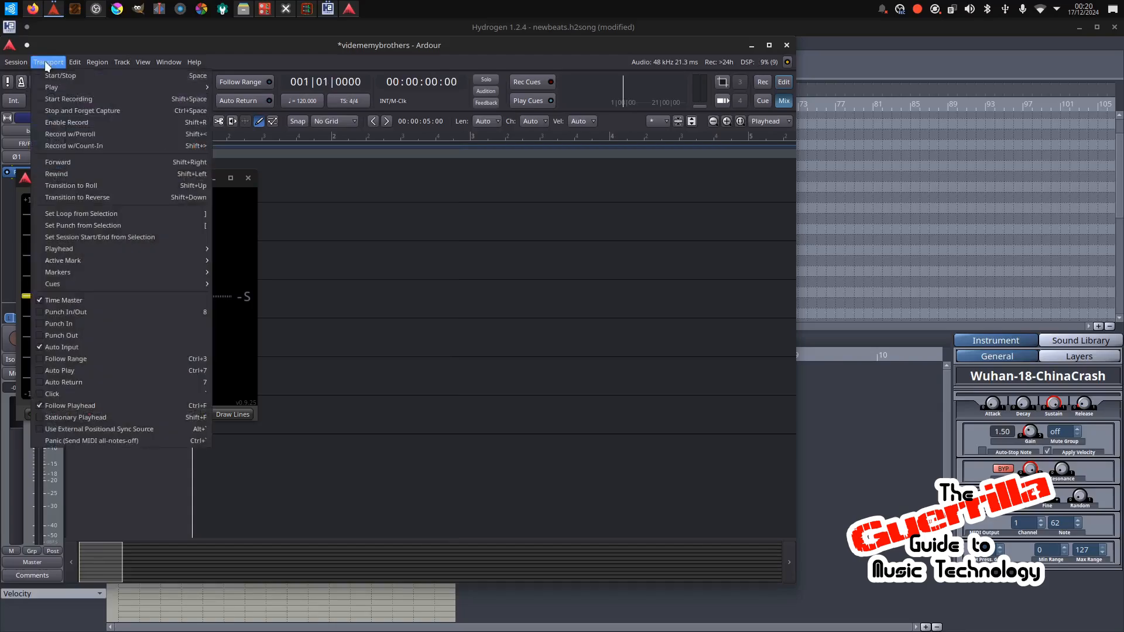
click(921, 70)
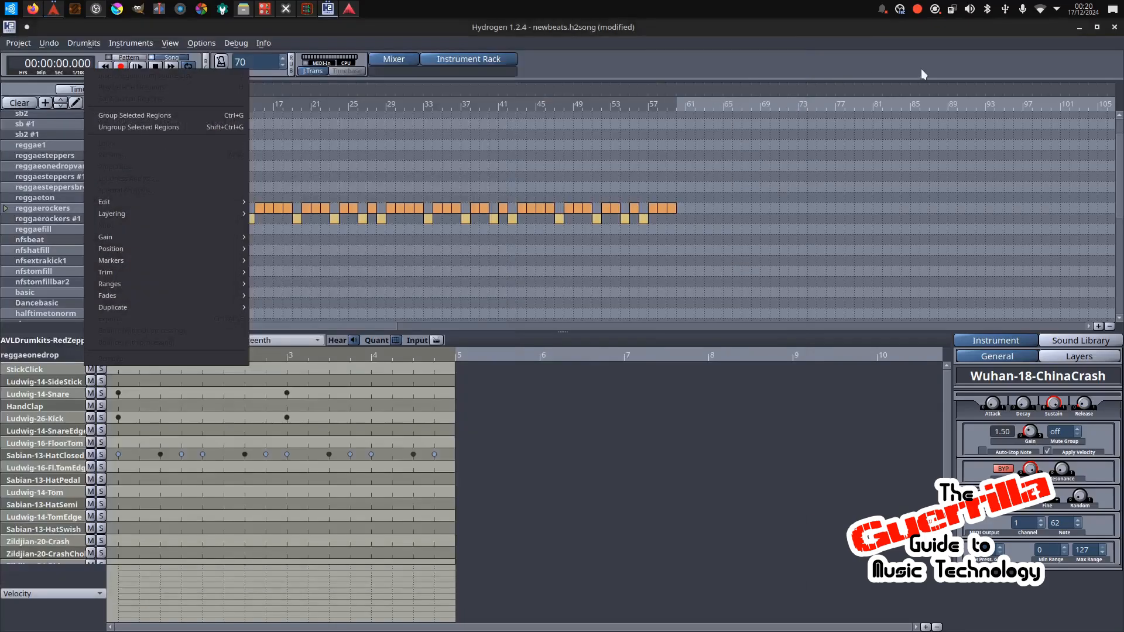
click(319, 72)
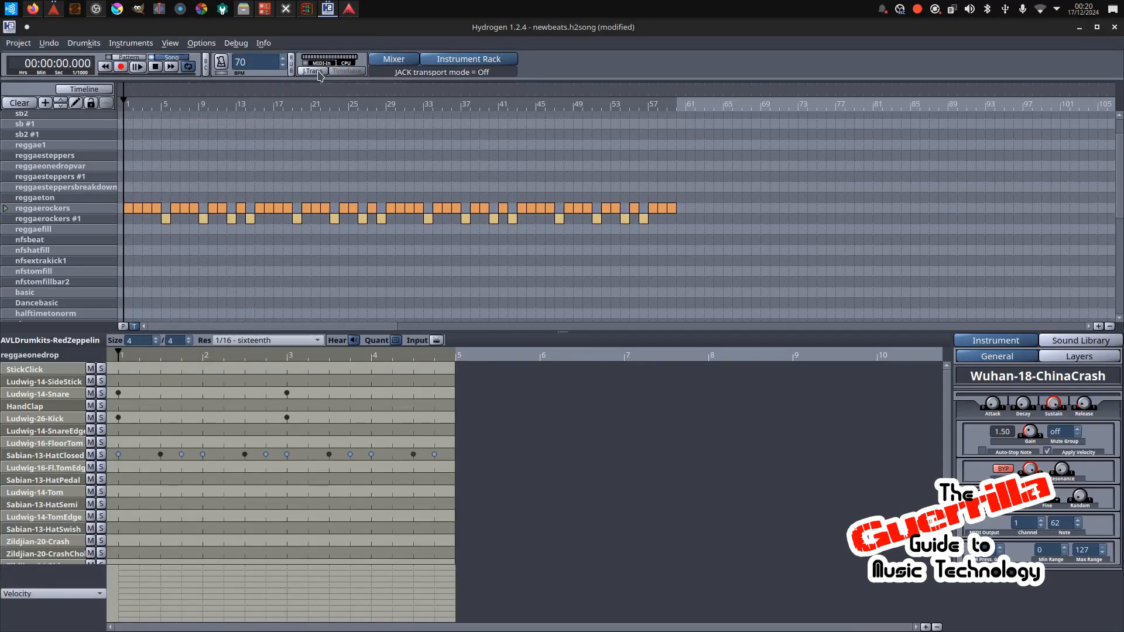
click(319, 72)
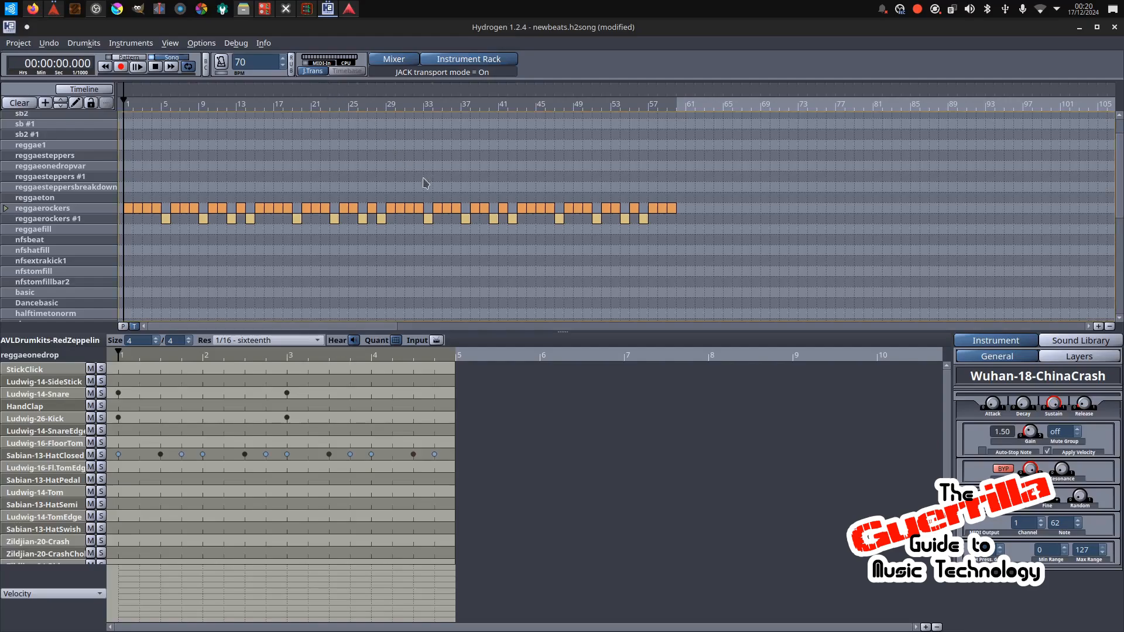
Switch to Ardour and set the session tempo to a constant 70 beats per minute.
click(347, 10)
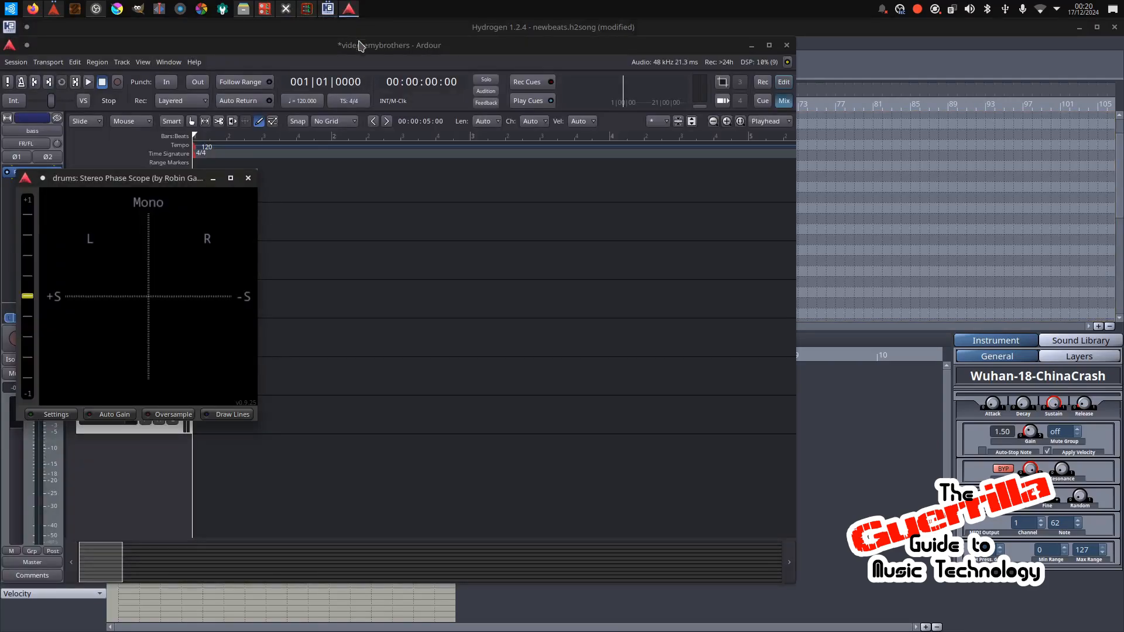
click(302, 103)
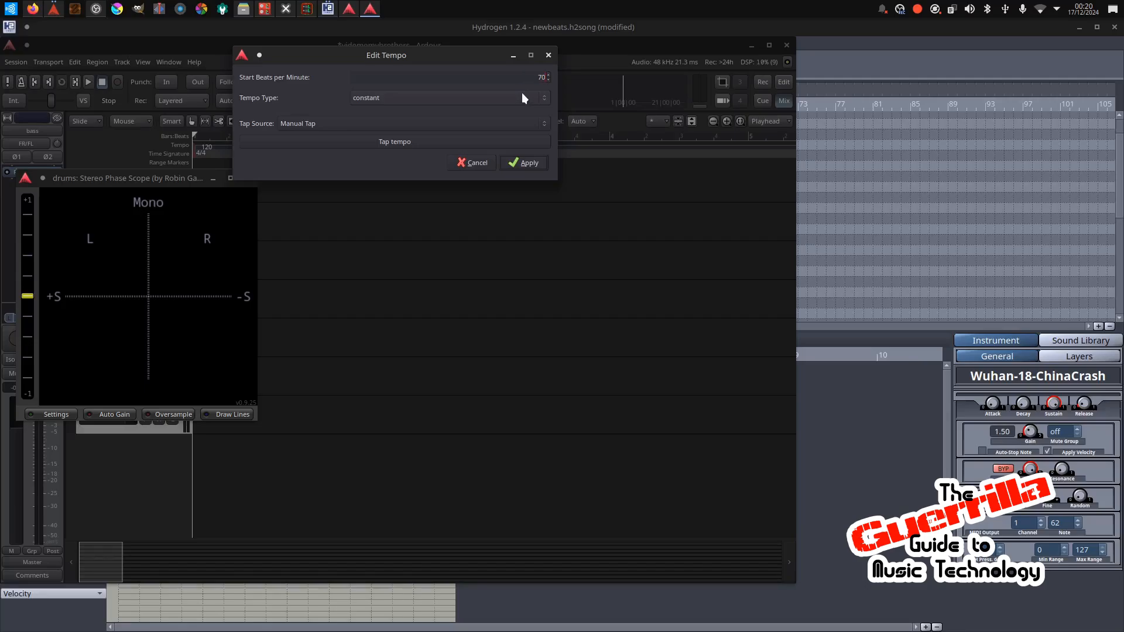
click(530, 158)
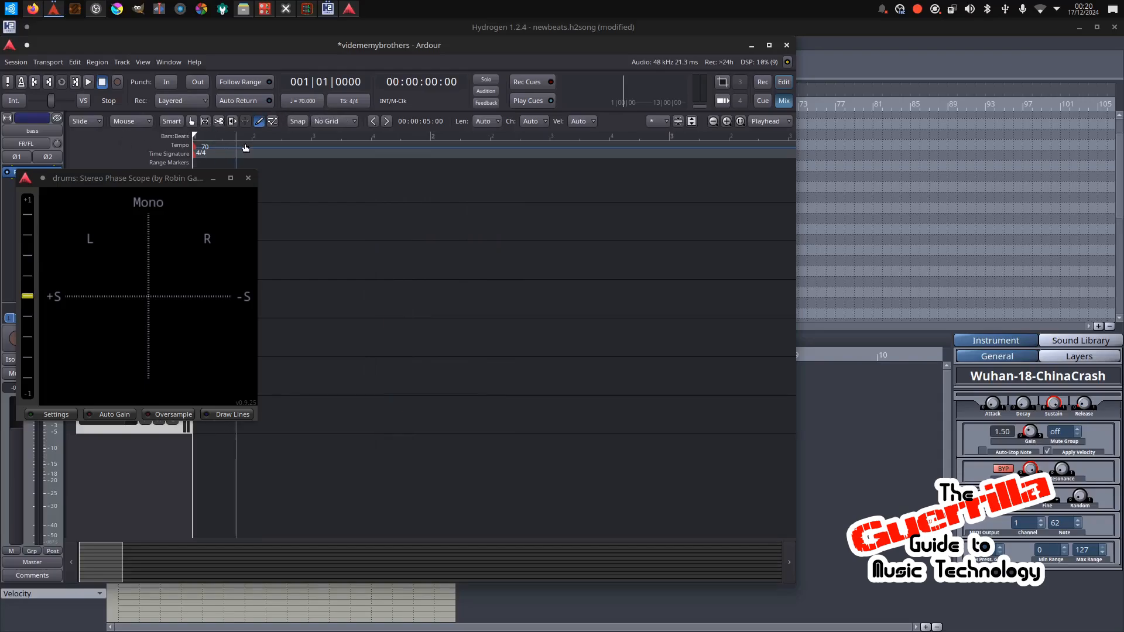
Switch to Hydrogen, start playing the song from its beginning, and return to Ardour.
click(826, 66)
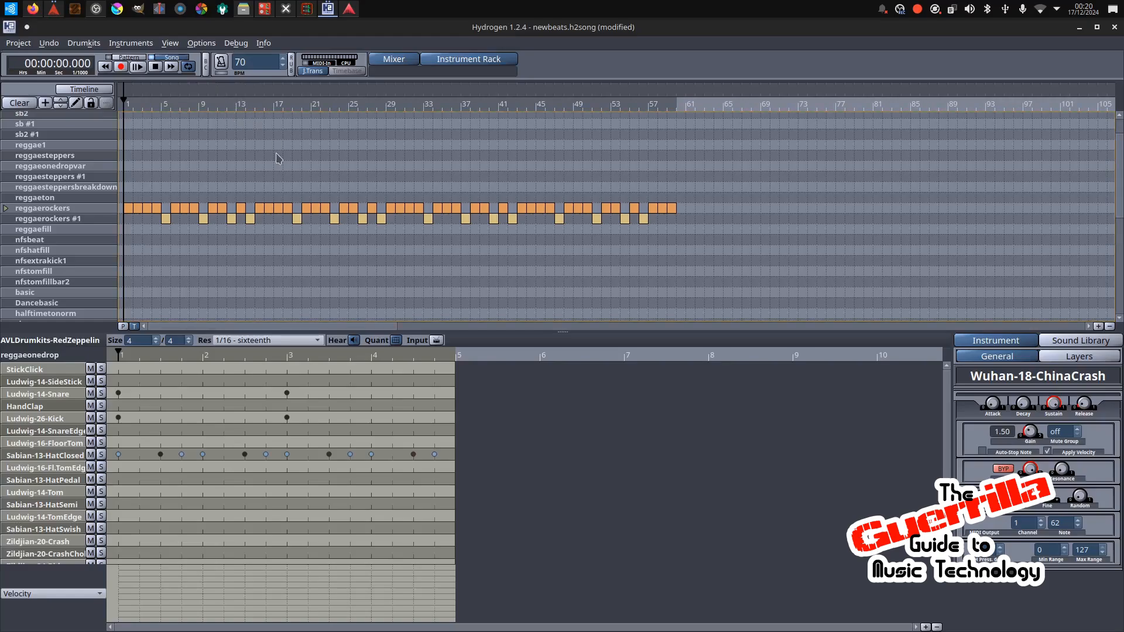
click(142, 69)
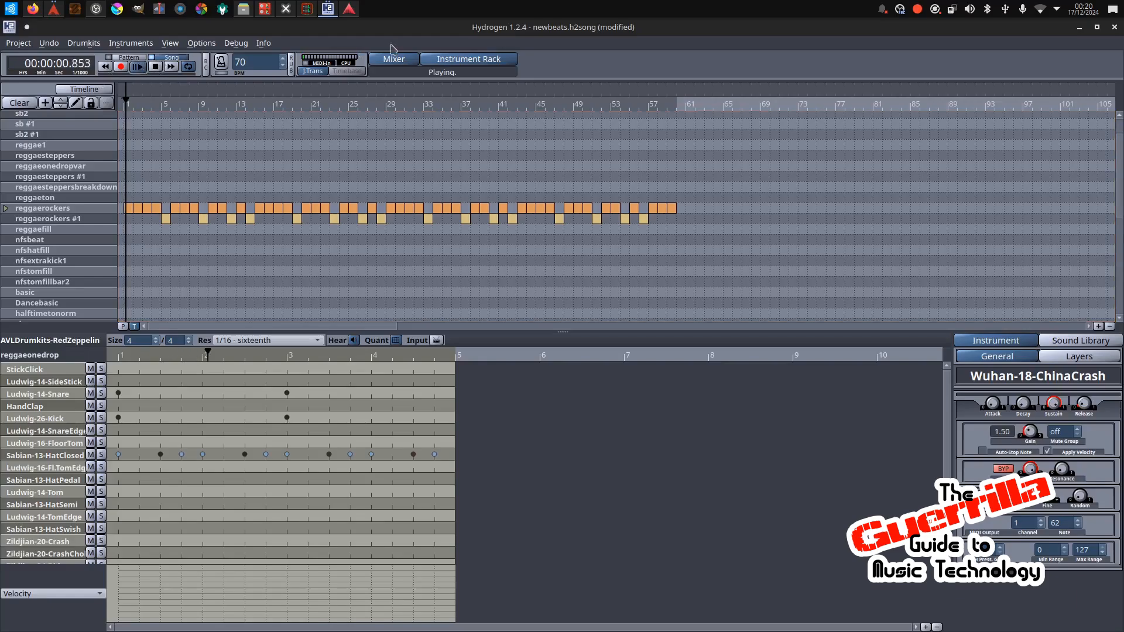
click(350, 9)
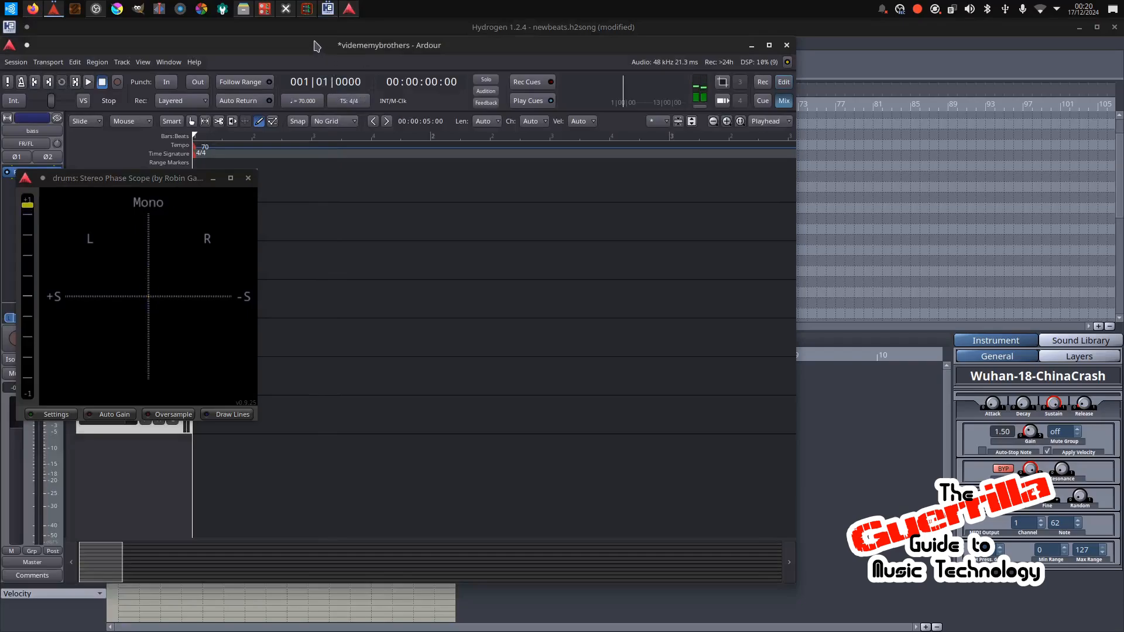
Close the drums bus's Stereo Phase Scope window and check the level meters of the drum tracks.
drag(185, 174, 945, 206)
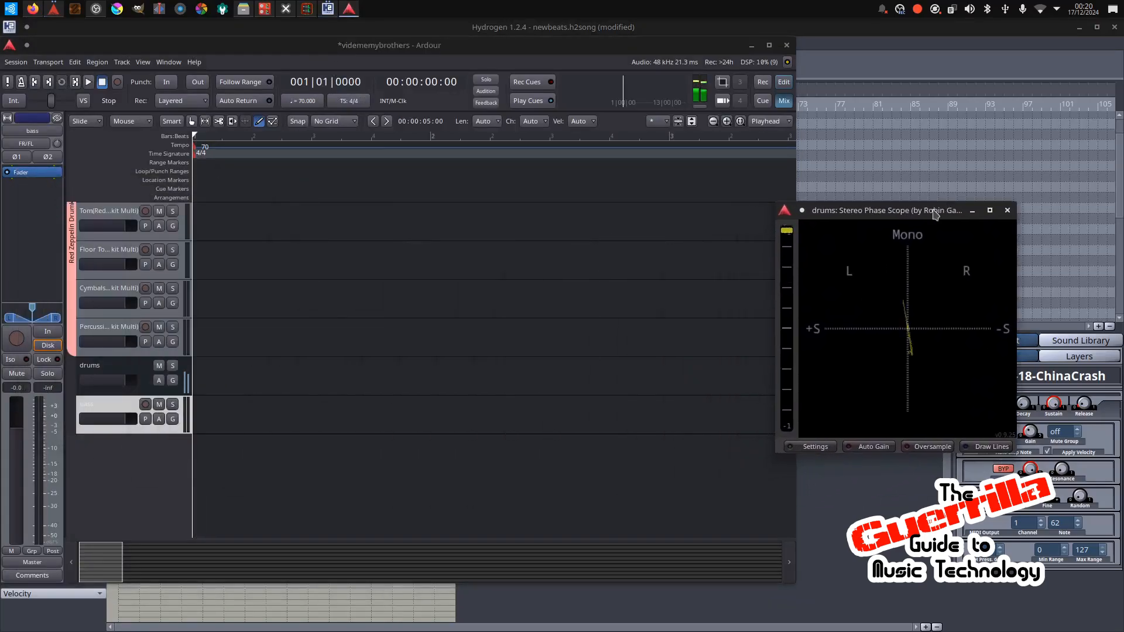
click(1008, 211)
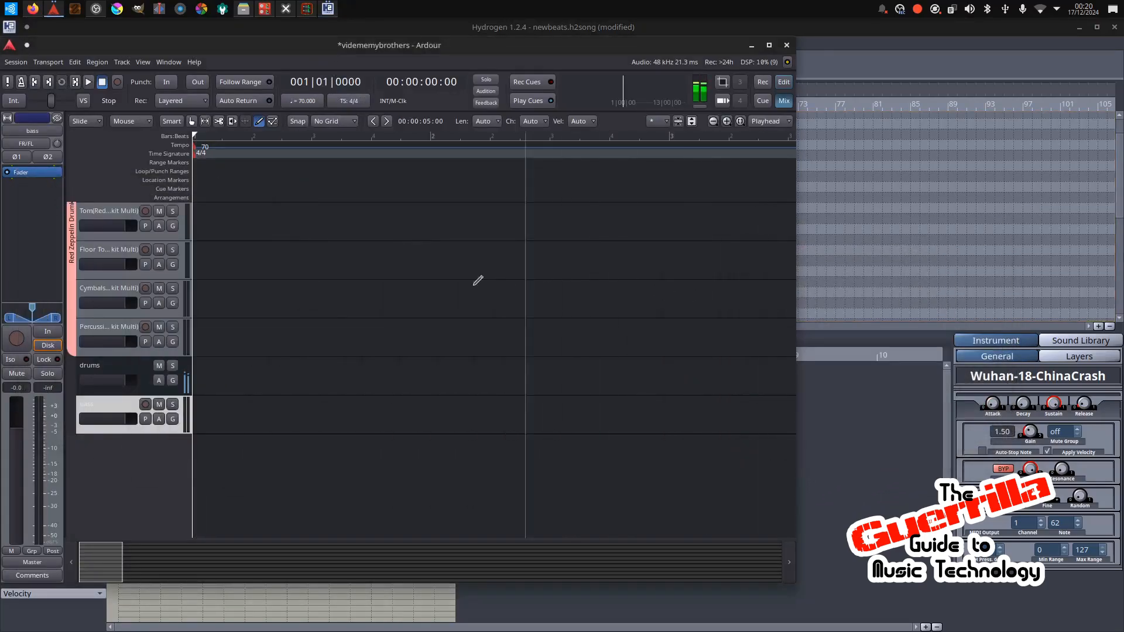
scroll(190, 306, up, 2)
scroll(191, 305, up, 3)
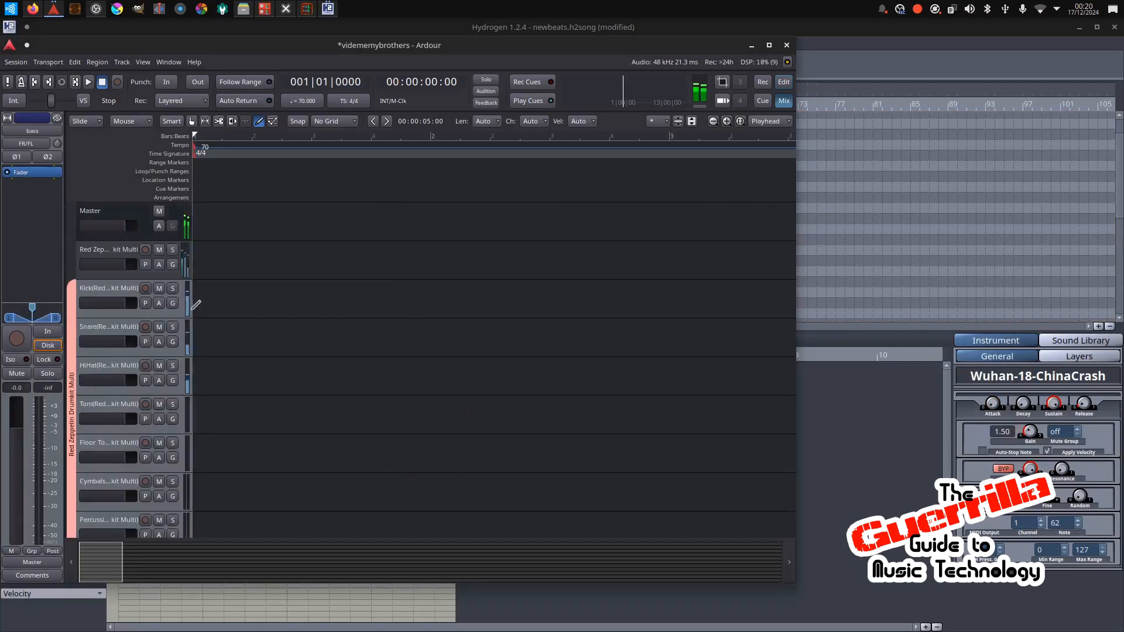
Switch to Hydrogen and return the playing song to its first bar.
click(853, 53)
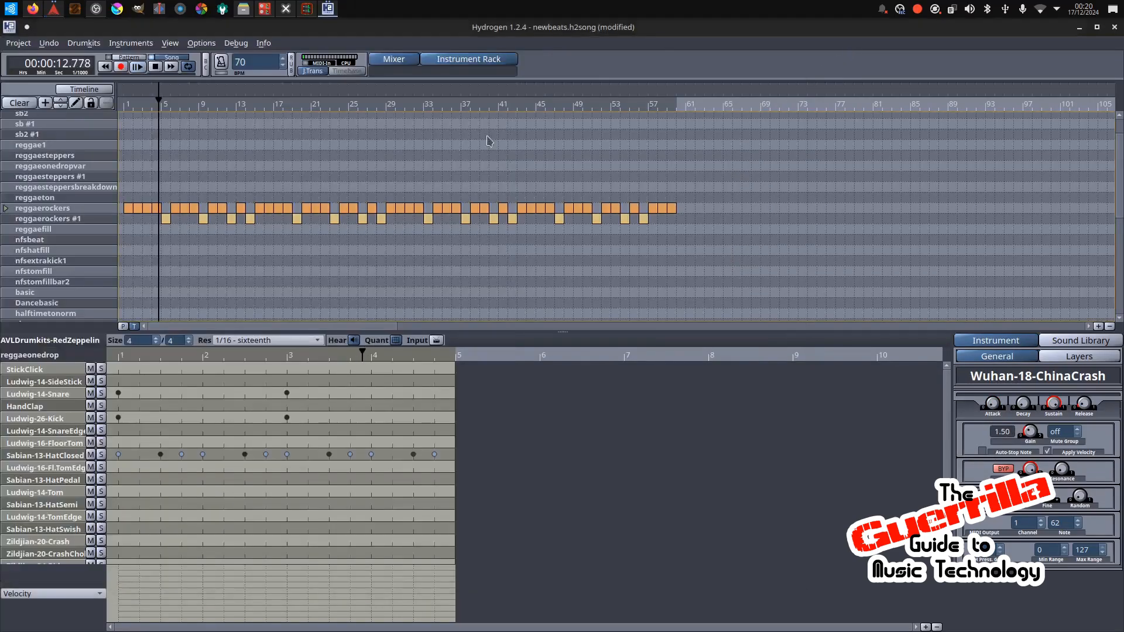
click(106, 67)
click(105, 67)
click(105, 67)
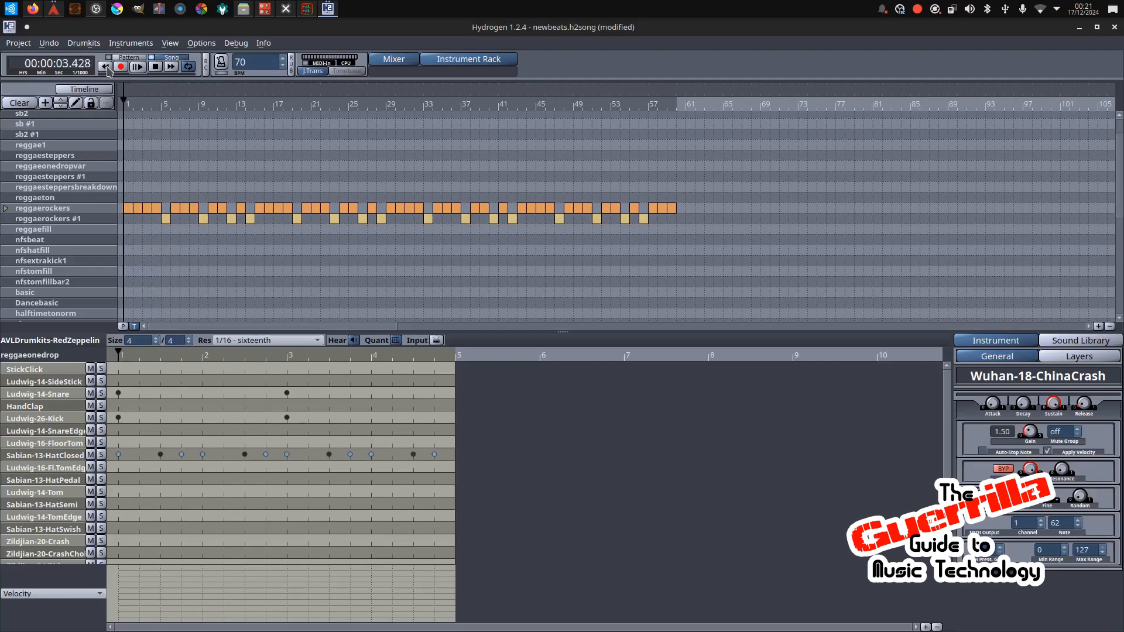
Switch to Ardour and arm the bass track for recording.
click(53, 8)
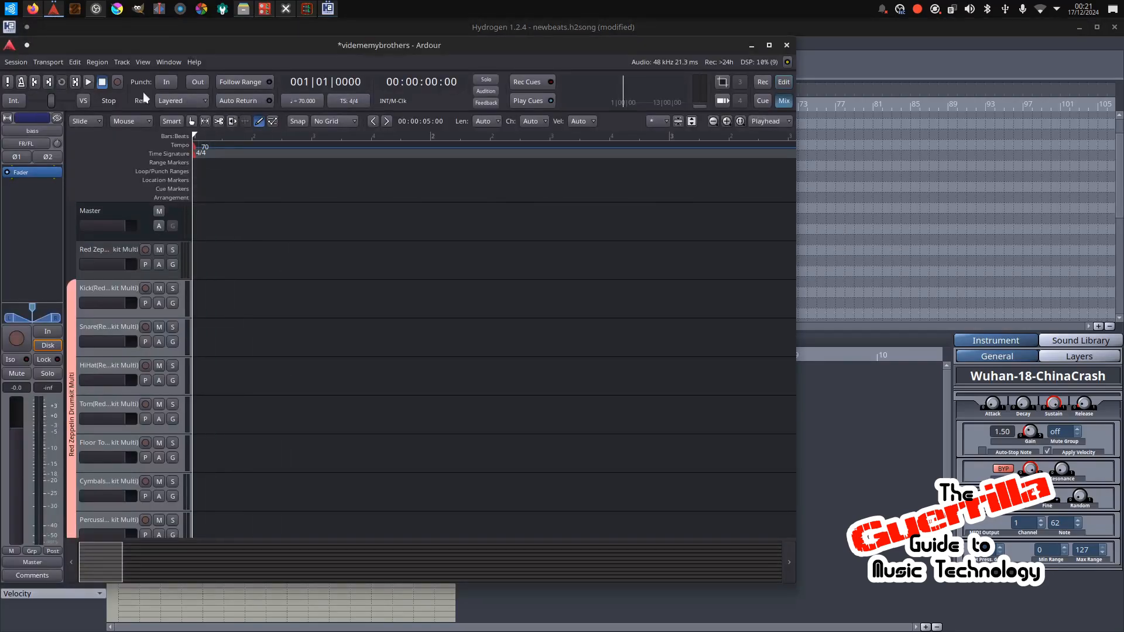
click(119, 83)
scroll(164, 264, down, 5)
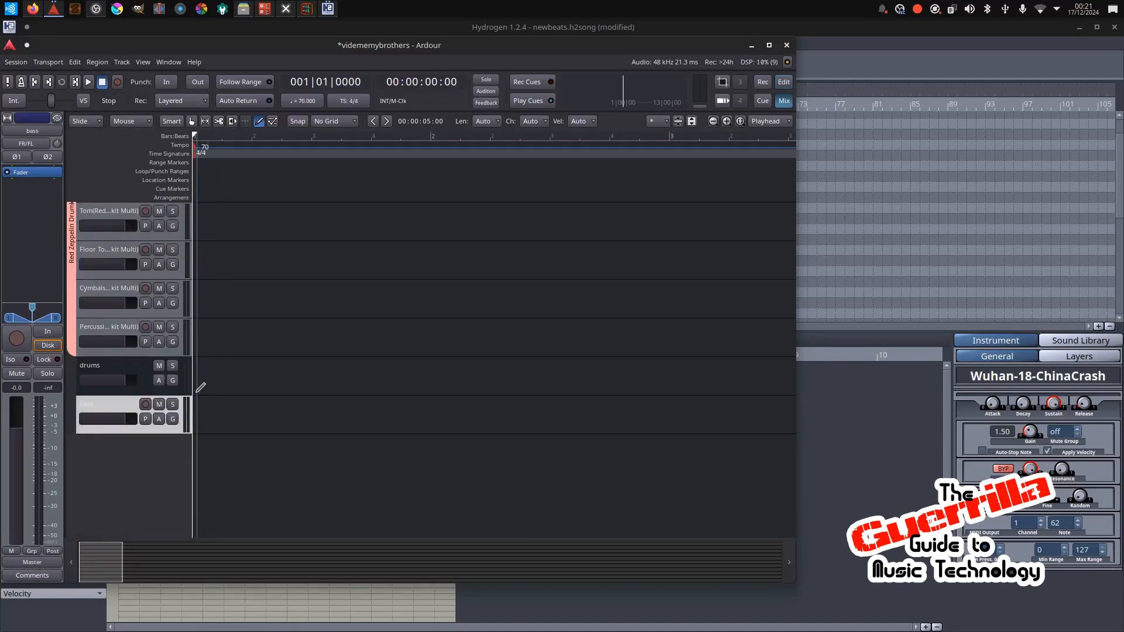
click(141, 405)
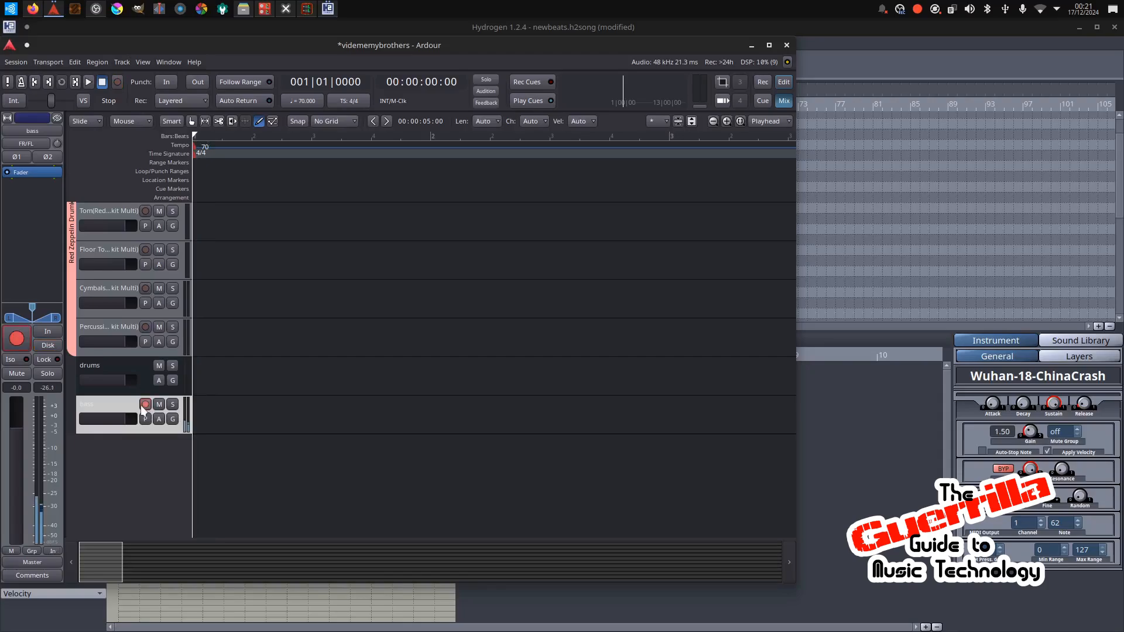
Switch to Carla and move the GxTuner node down beside the AIR 192 14 Analog Surround 4.0 node, close to Ardour's inputs.
scroll(141, 407, down, 1)
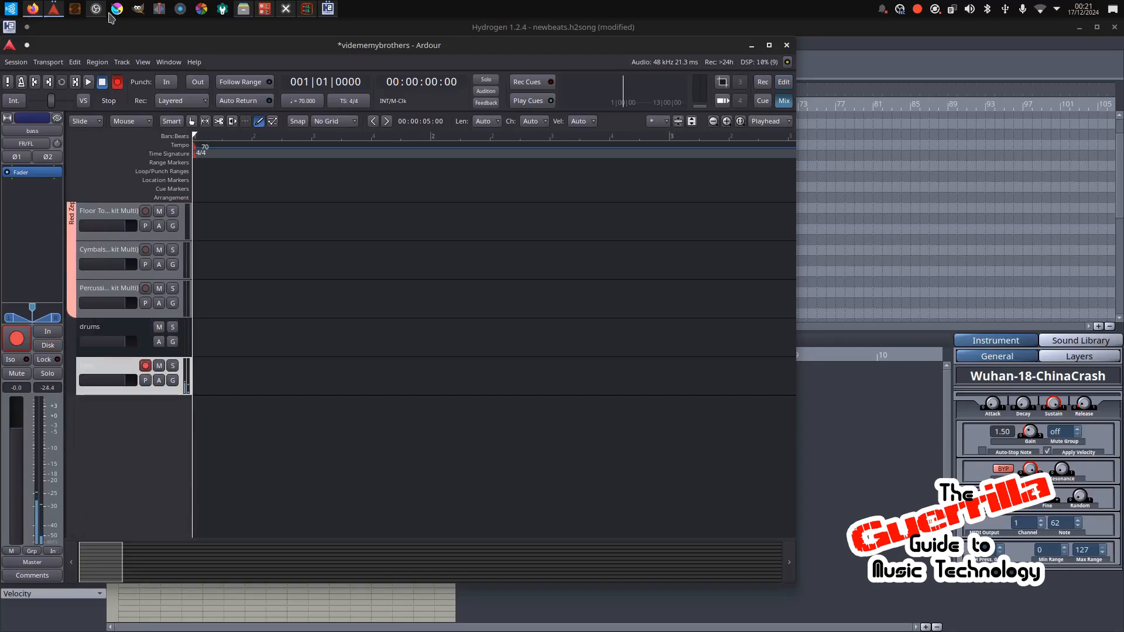
click(265, 8)
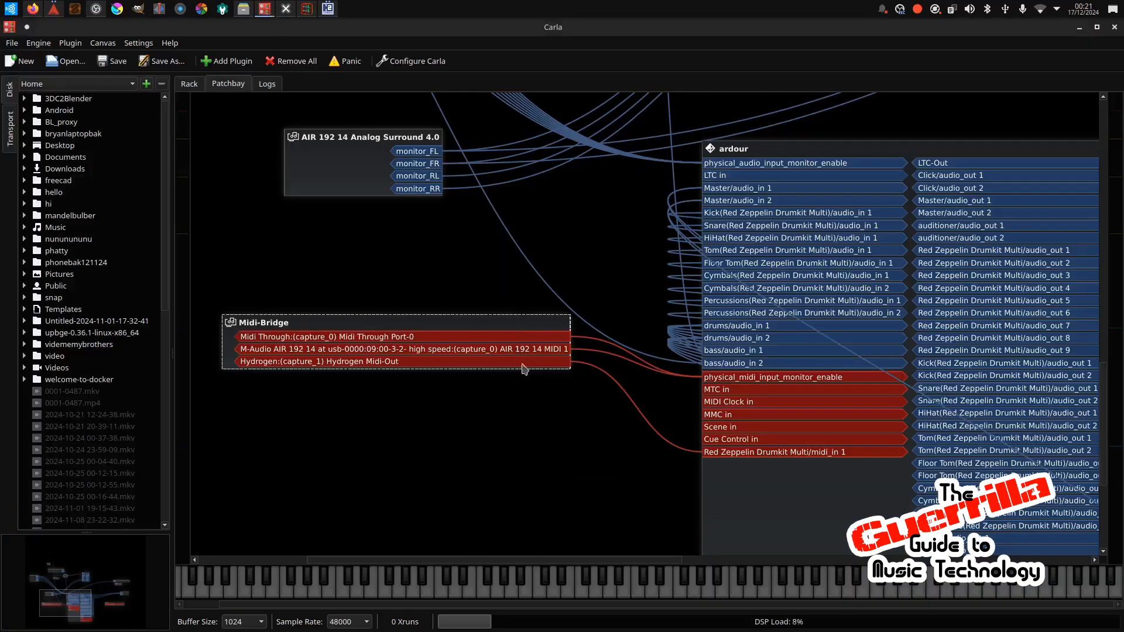
scroll(474, 448, up, 5)
scroll(473, 448, up, 1)
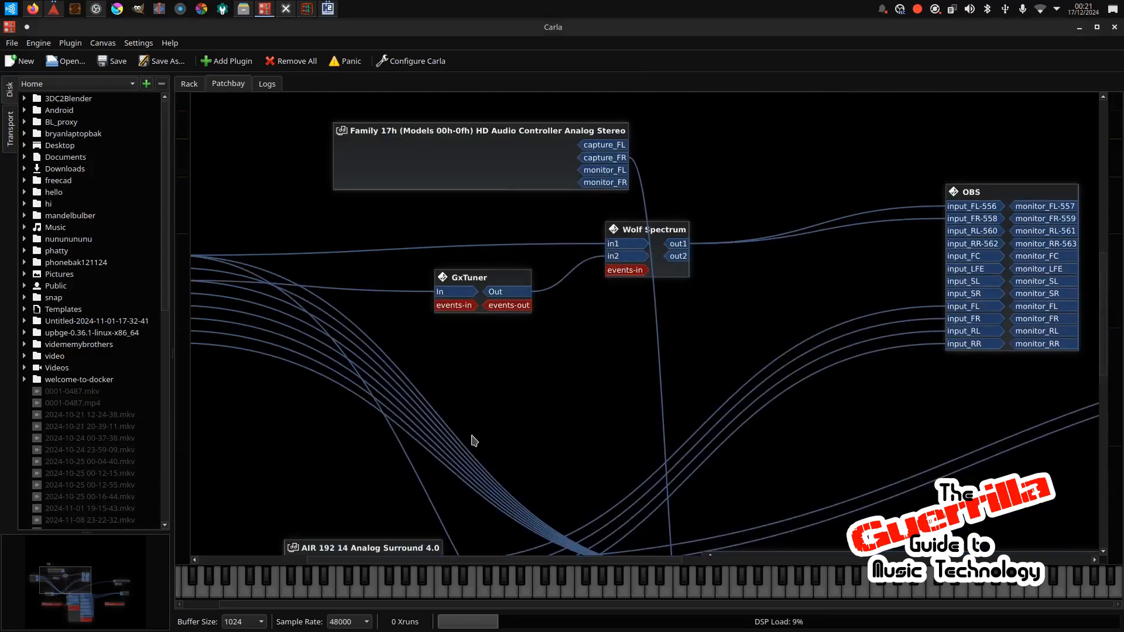
drag(502, 395, 618, 310)
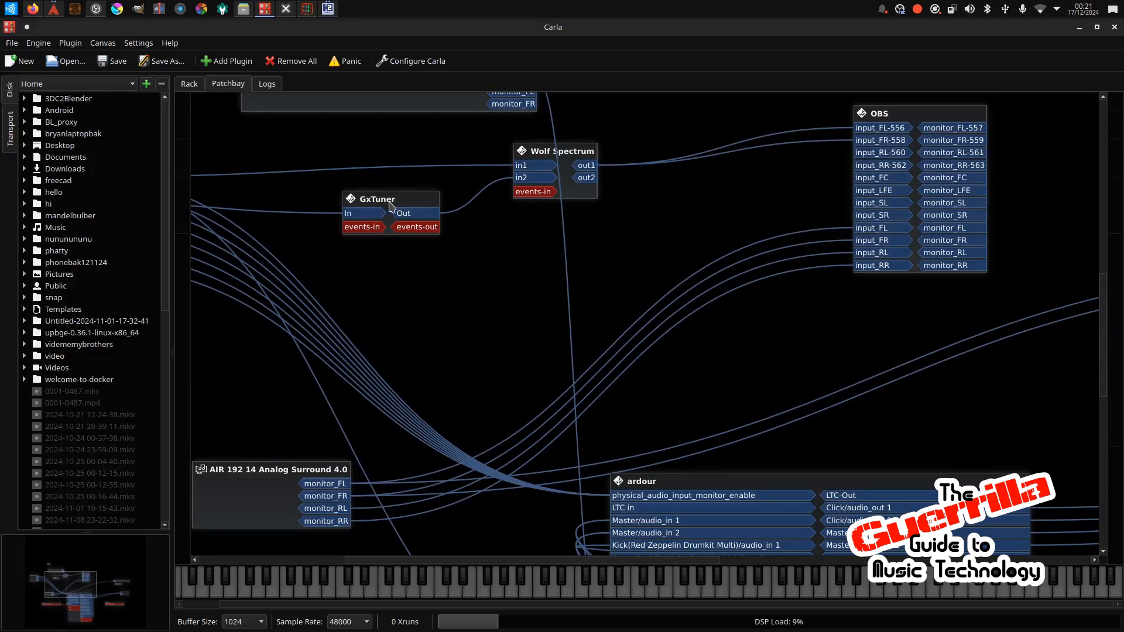
drag(381, 202, 358, 388)
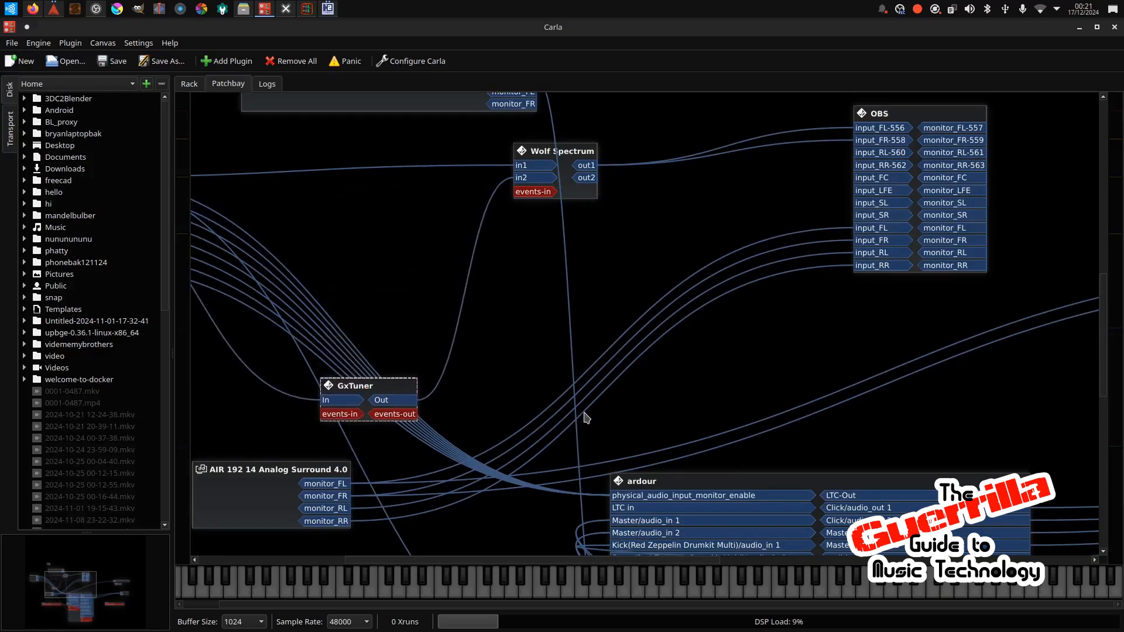
scroll(585, 418, down, 4)
drag(555, 402, 562, 425)
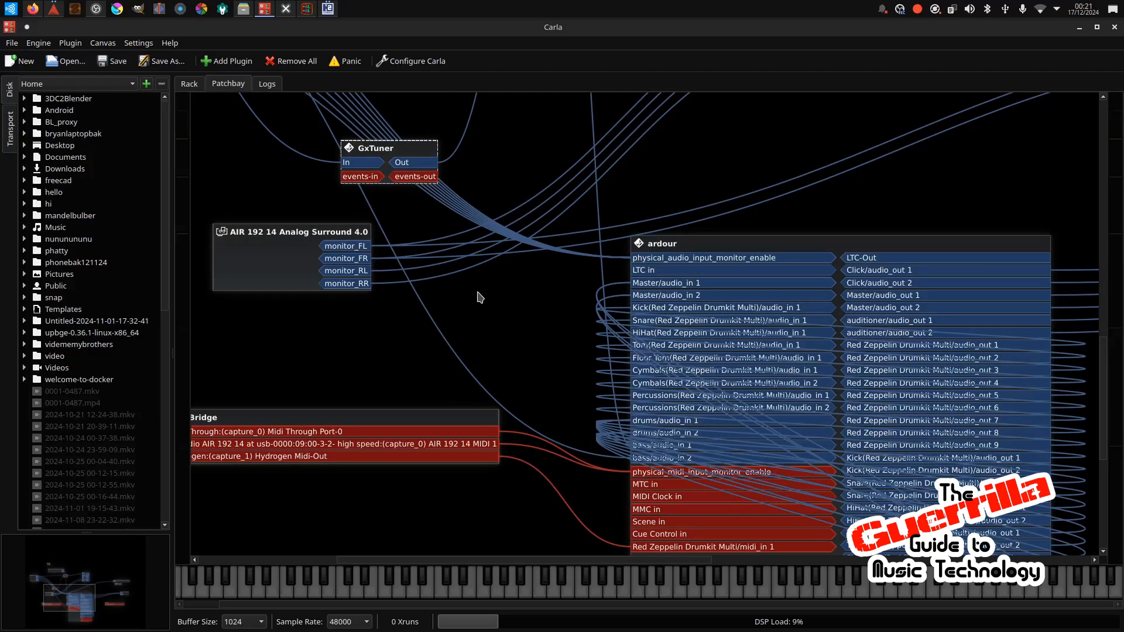
drag(479, 295, 549, 341)
drag(484, 191, 524, 332)
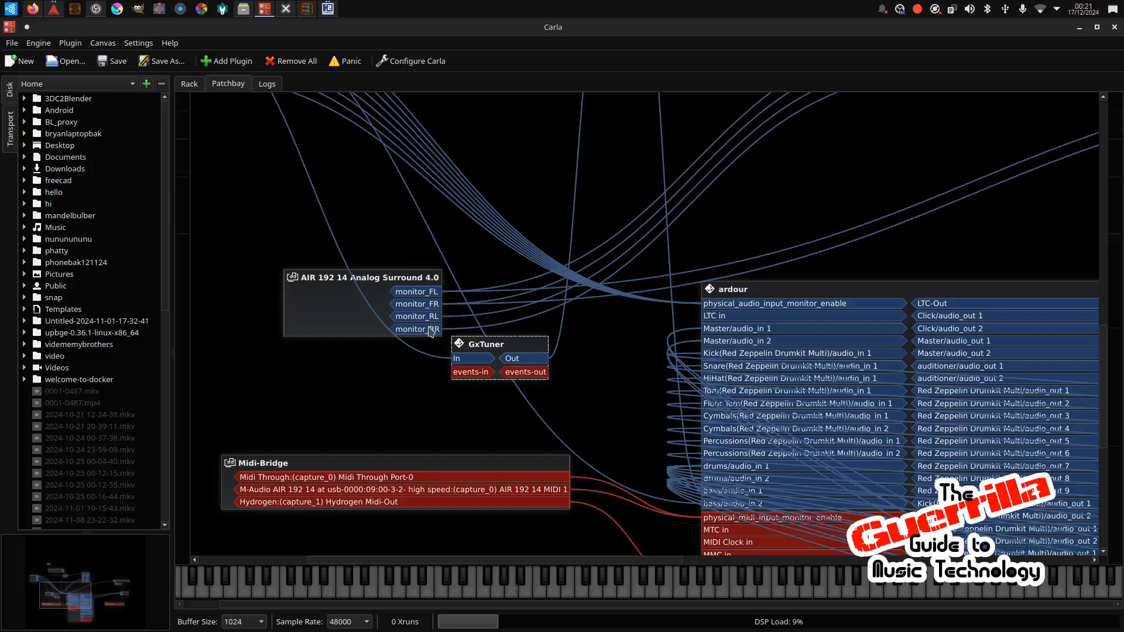
Connect GxTuner's output to Ardour's bass/audio_in 1 and bass/audio_in 2.
scroll(369, 343, up, 2)
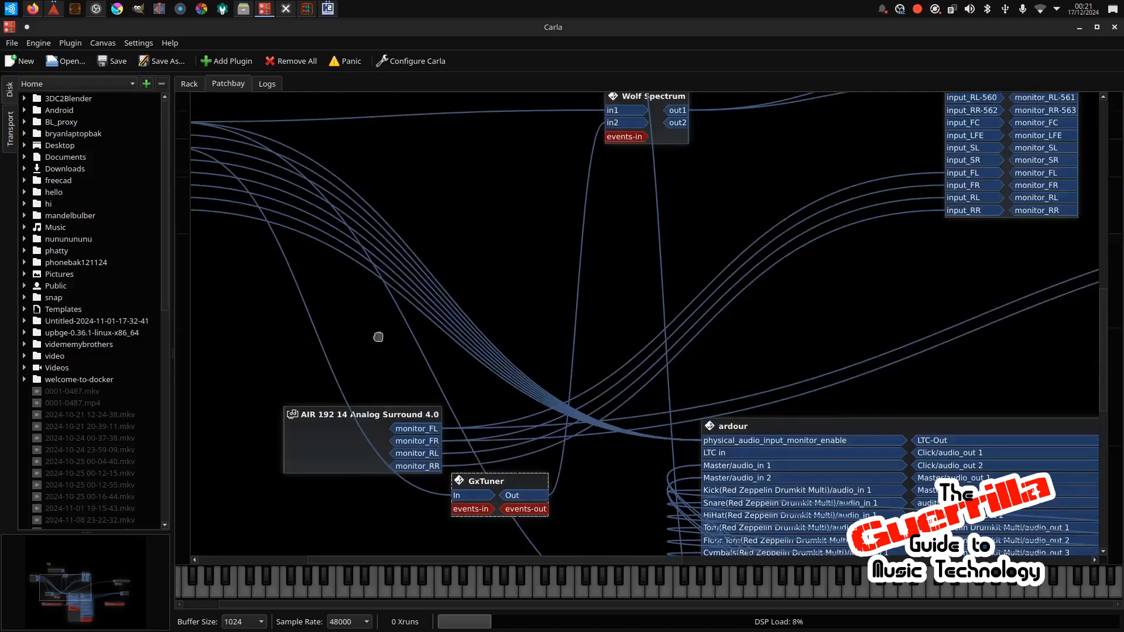
drag(379, 337, 681, 397)
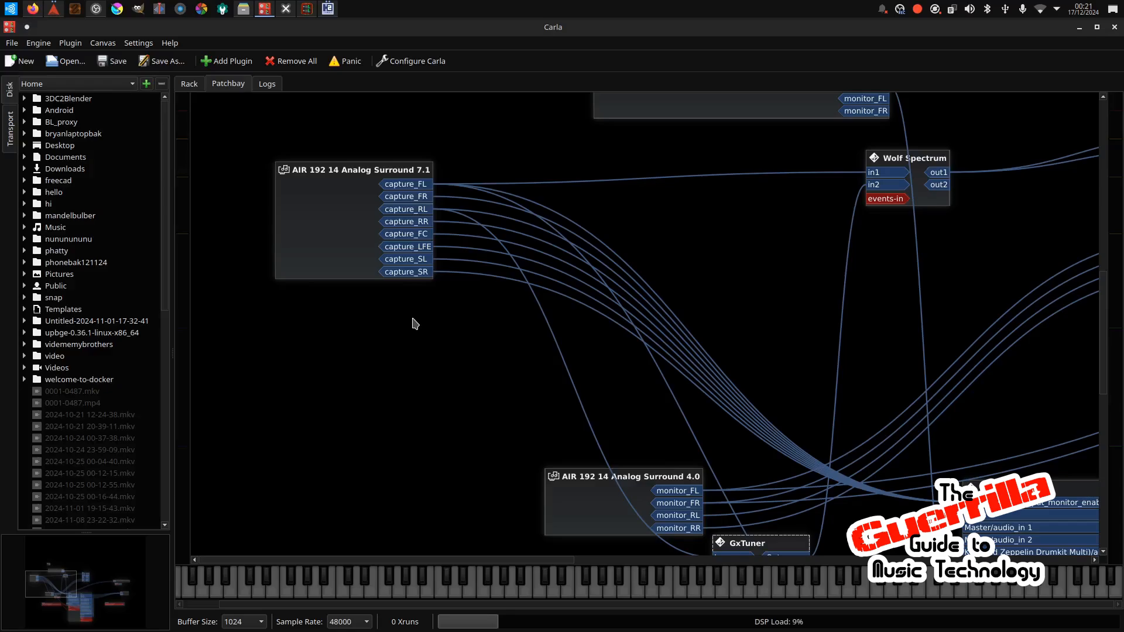
scroll(523, 385, down, 4)
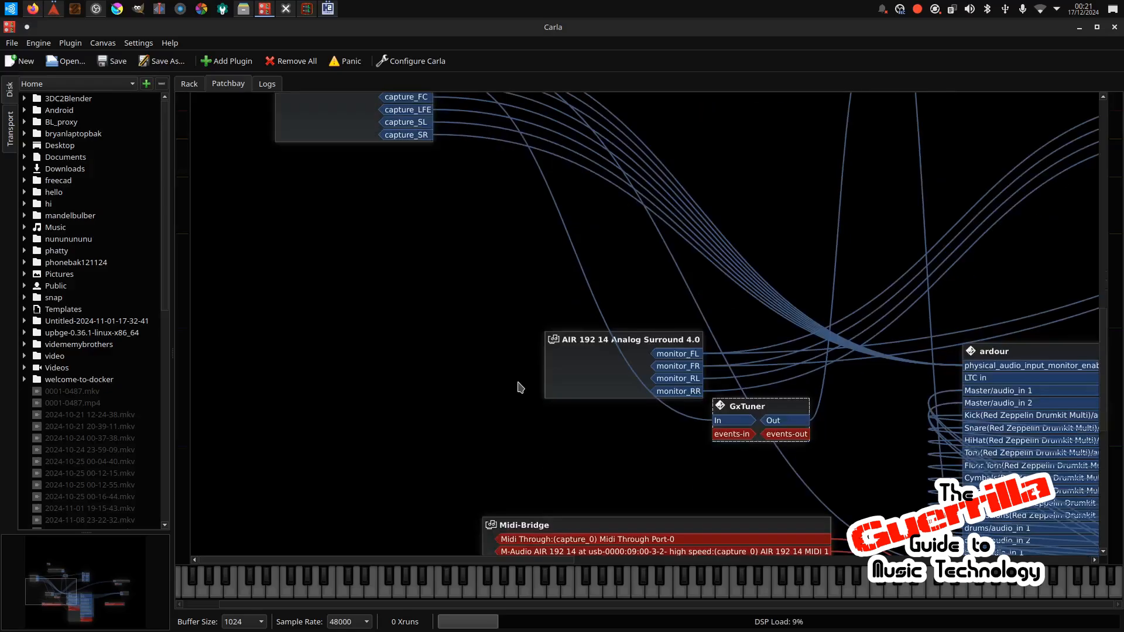
drag(470, 372, 305, 326)
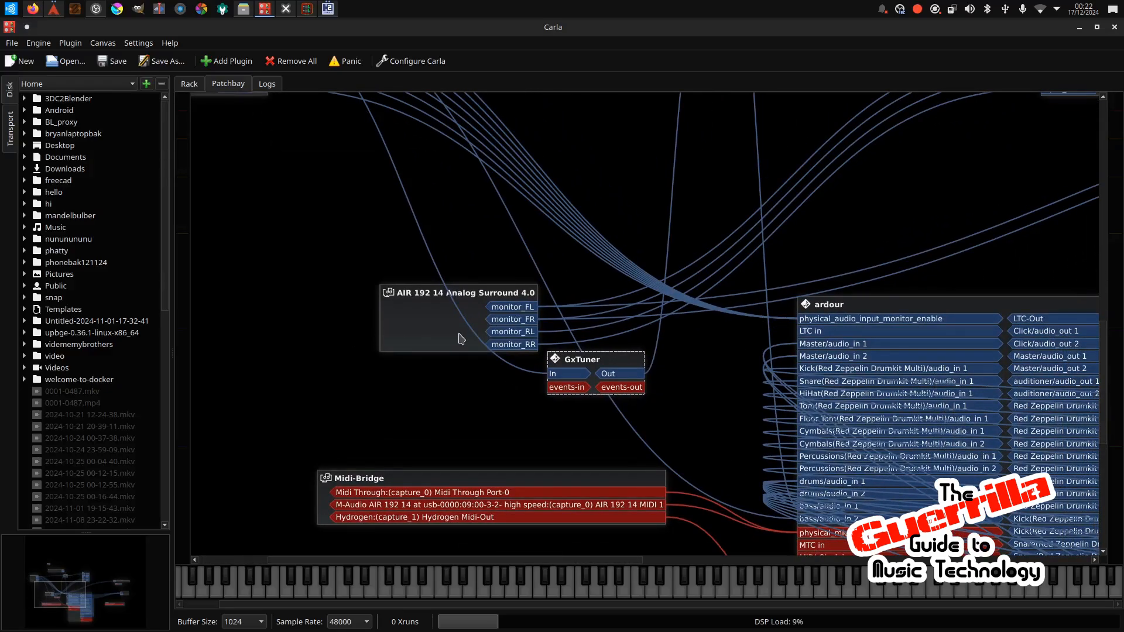
scroll(460, 335, up, 2)
drag(496, 298, 428, 294)
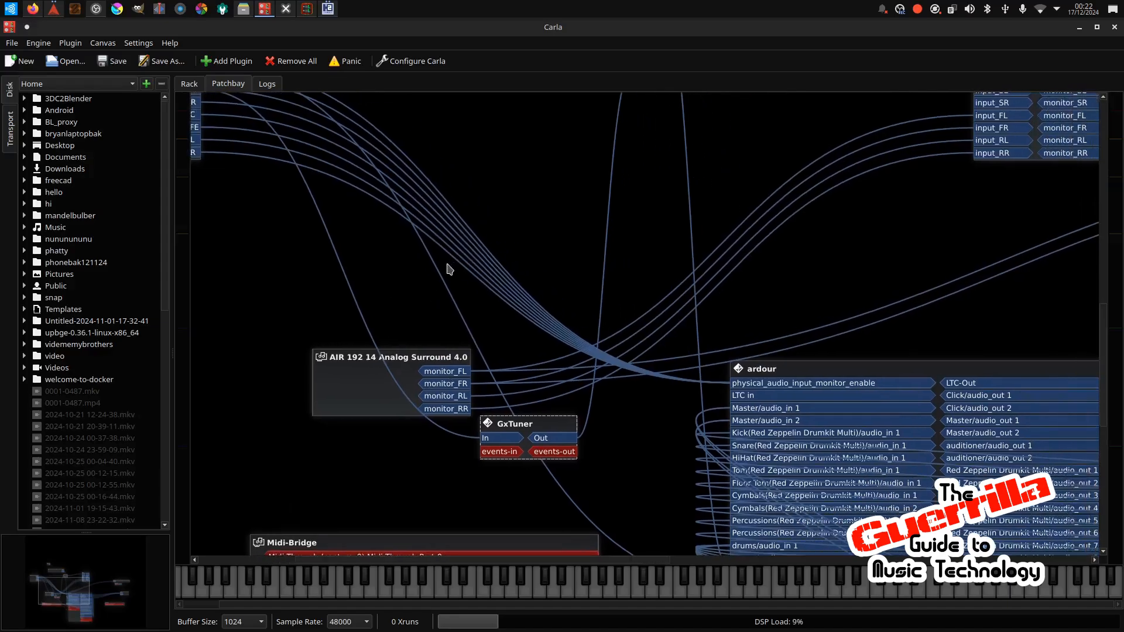
drag(628, 347, 586, 201)
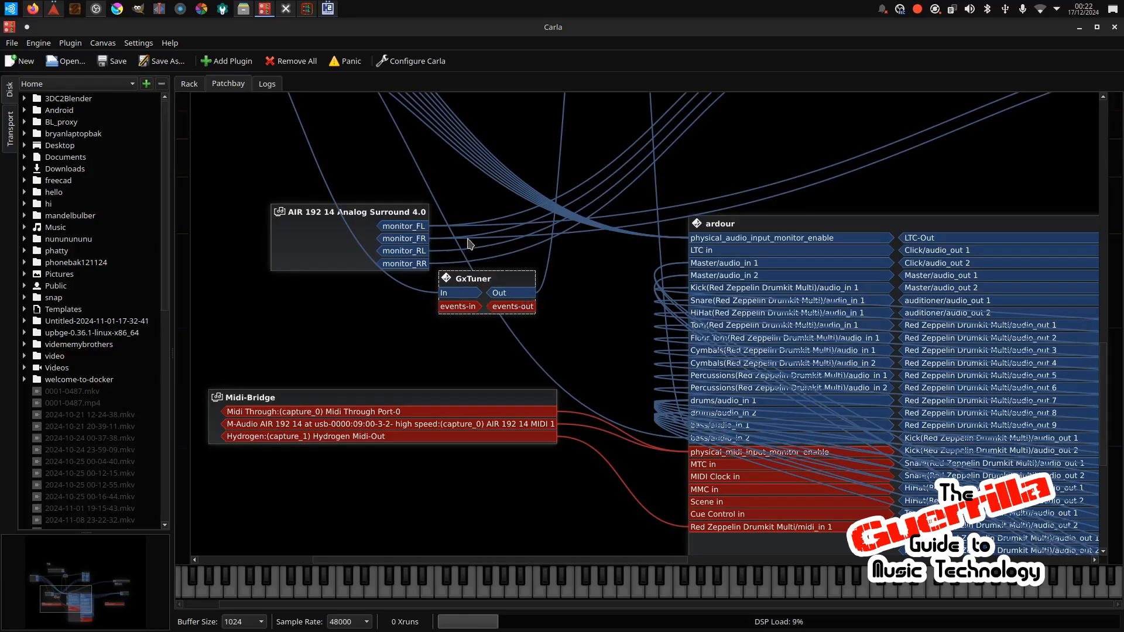
drag(530, 297, 699, 427)
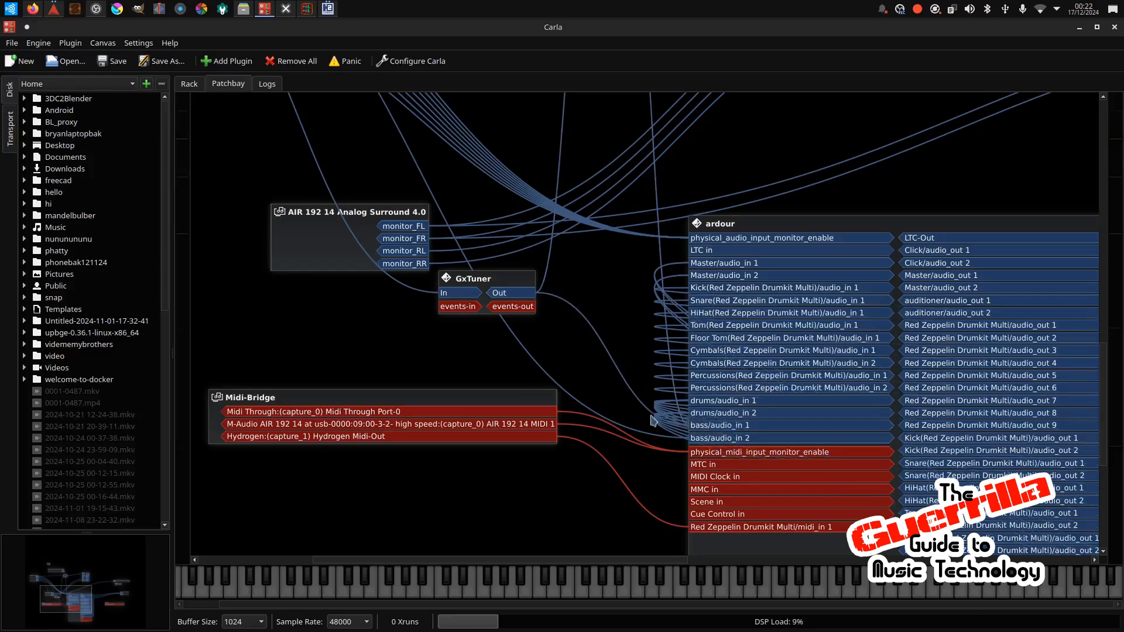
drag(515, 294, 699, 443)
Switch to Ardour and arm the Red Zeppelin Drumkit Multi track for recording.
click(56, 8)
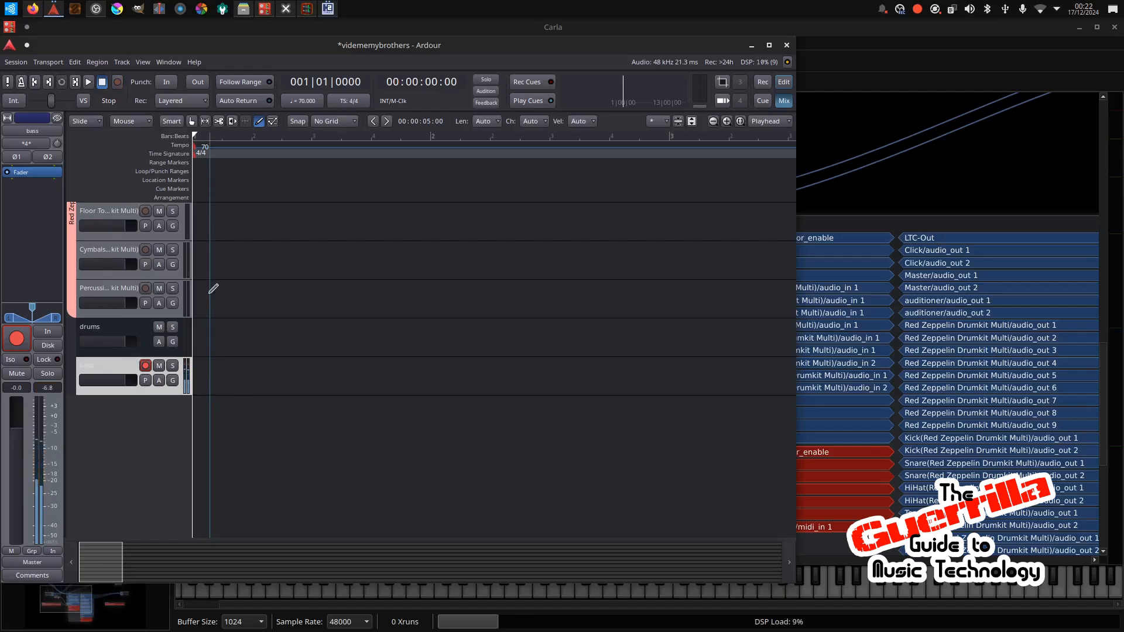
key(shift+r)
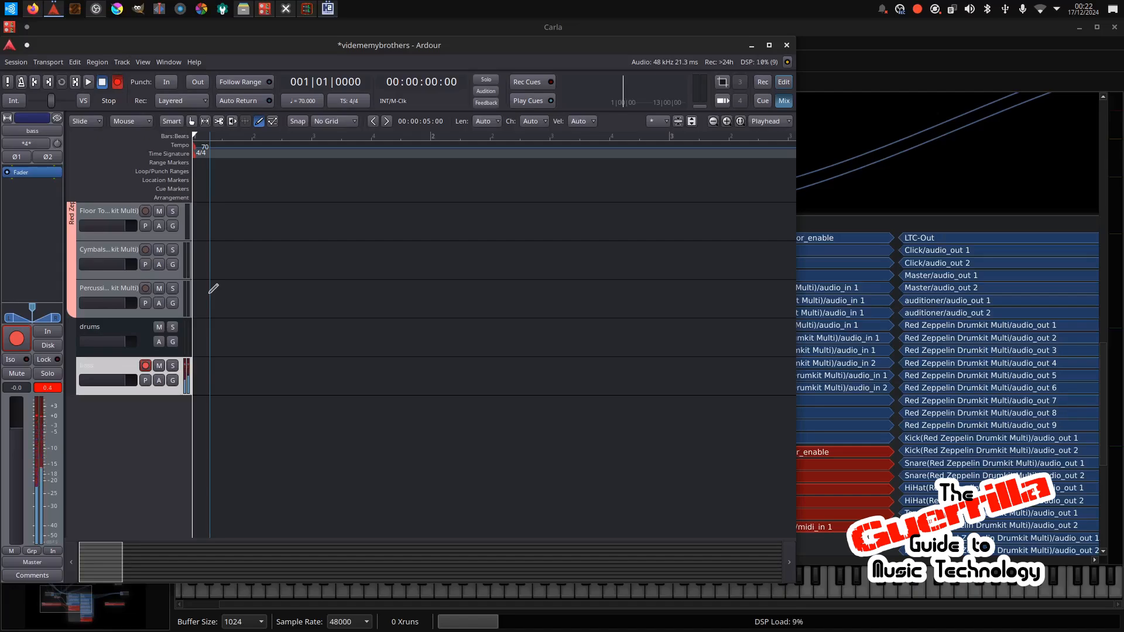
scroll(87, 202, up, 6)
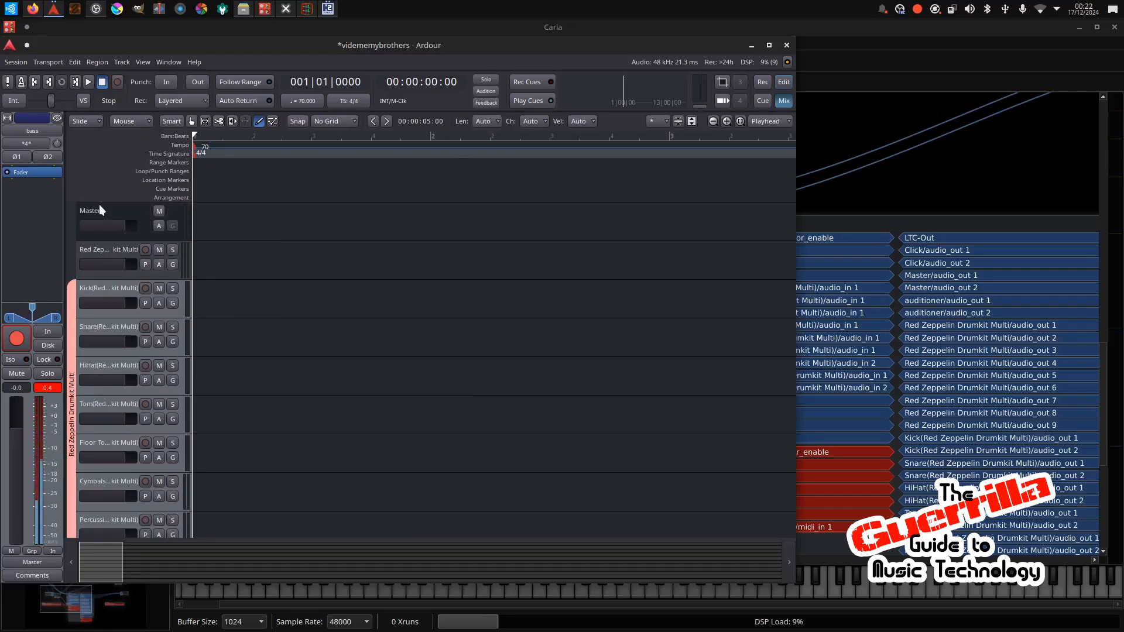
click(144, 249)
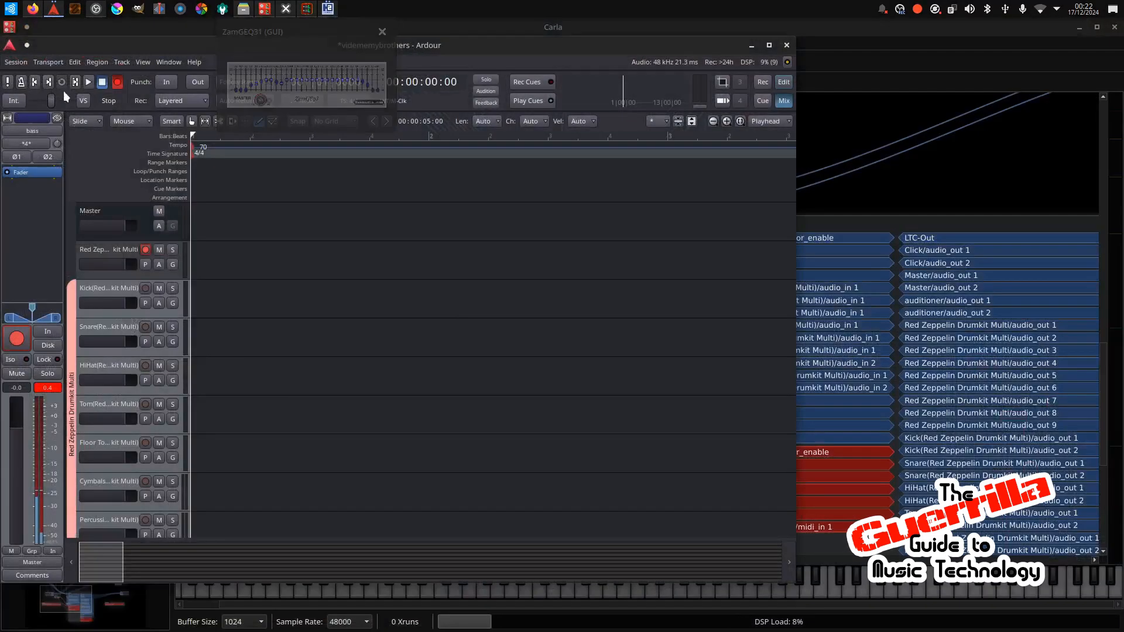
Start recording in Ardour, start the song playing in Hydrogen, and return to Ardour.
click(88, 81)
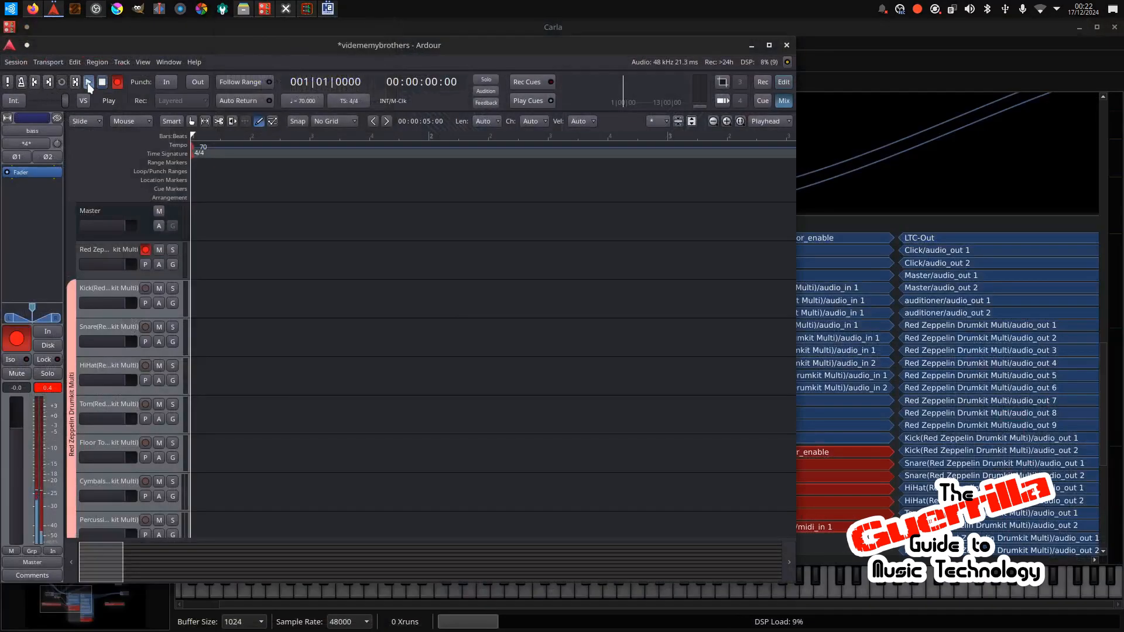
click(328, 9)
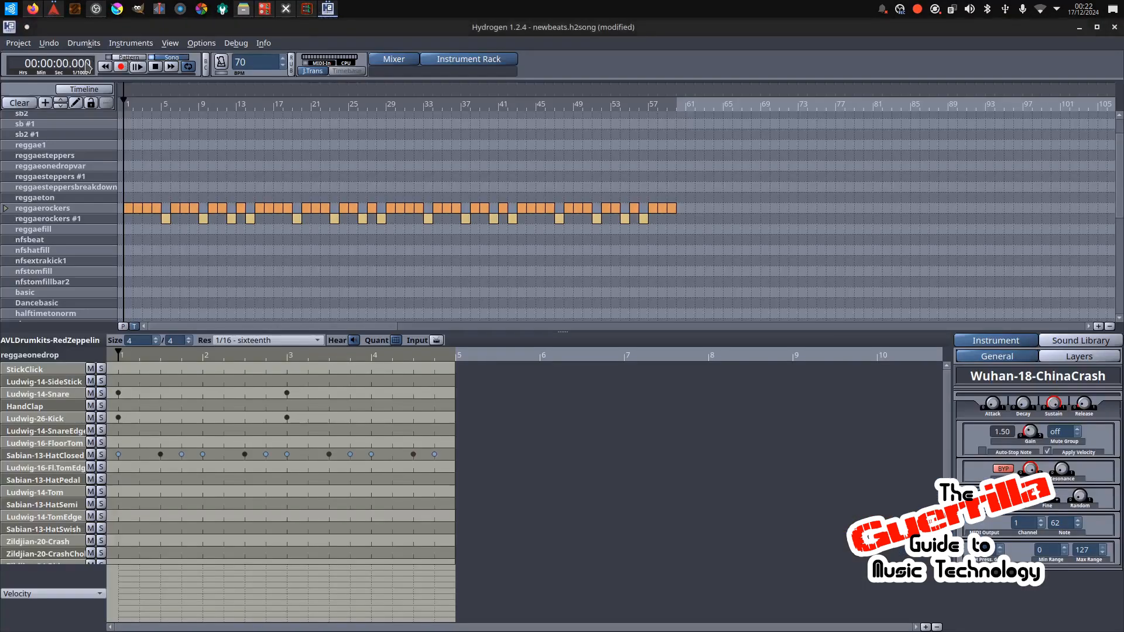
click(137, 66)
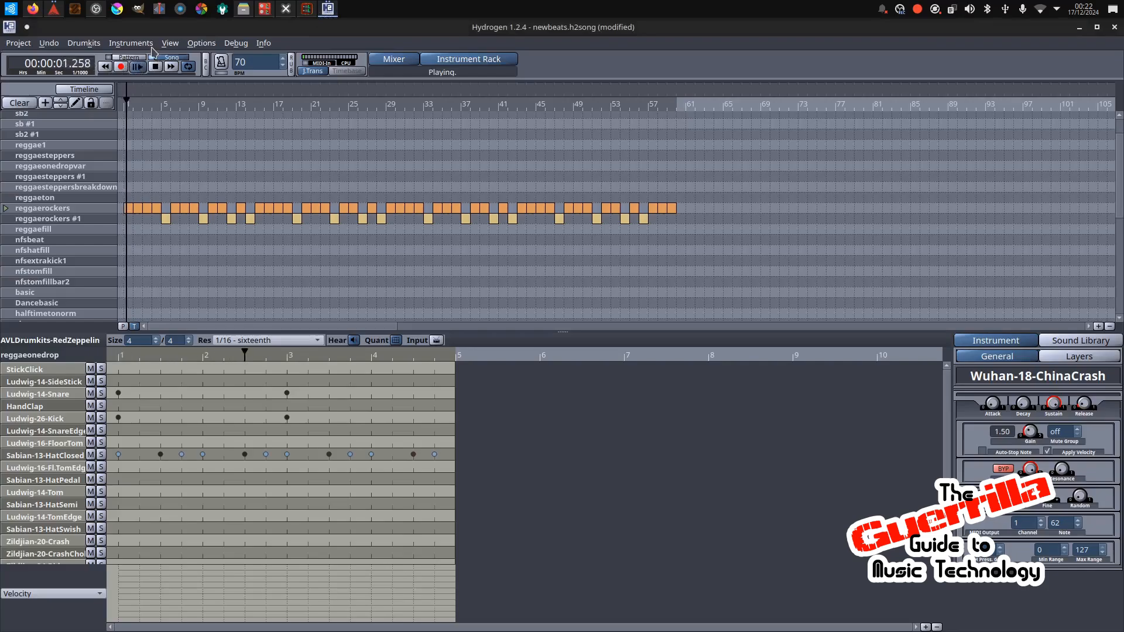
click(53, 9)
click(55, 14)
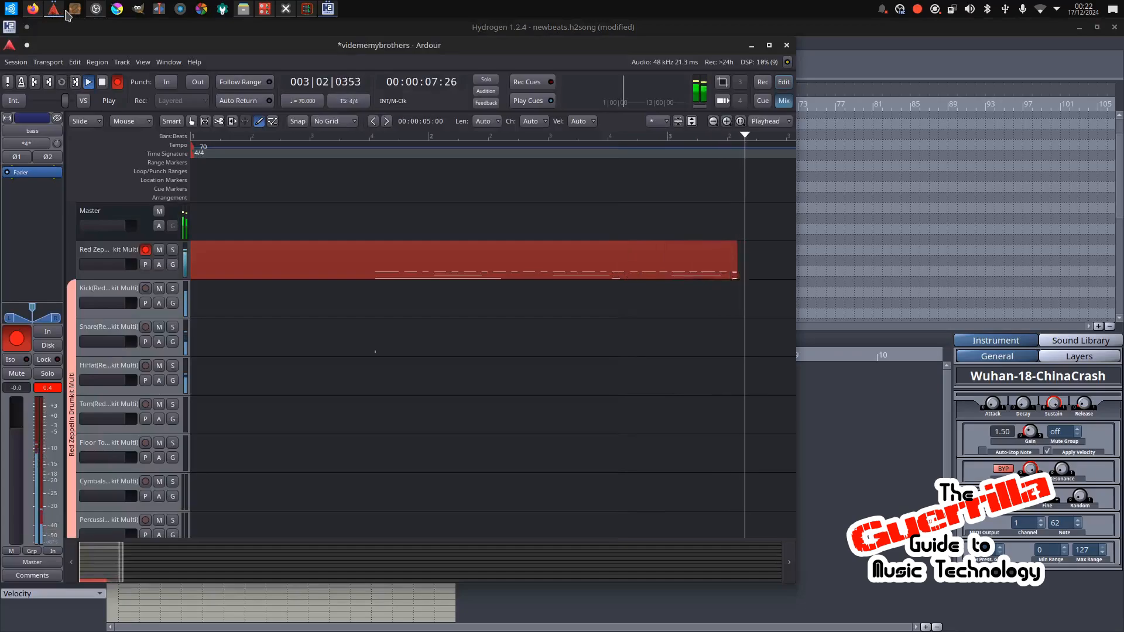
Bring the bass track into view in the editor and stop the recording in bar 15.
scroll(226, 340, down, 3)
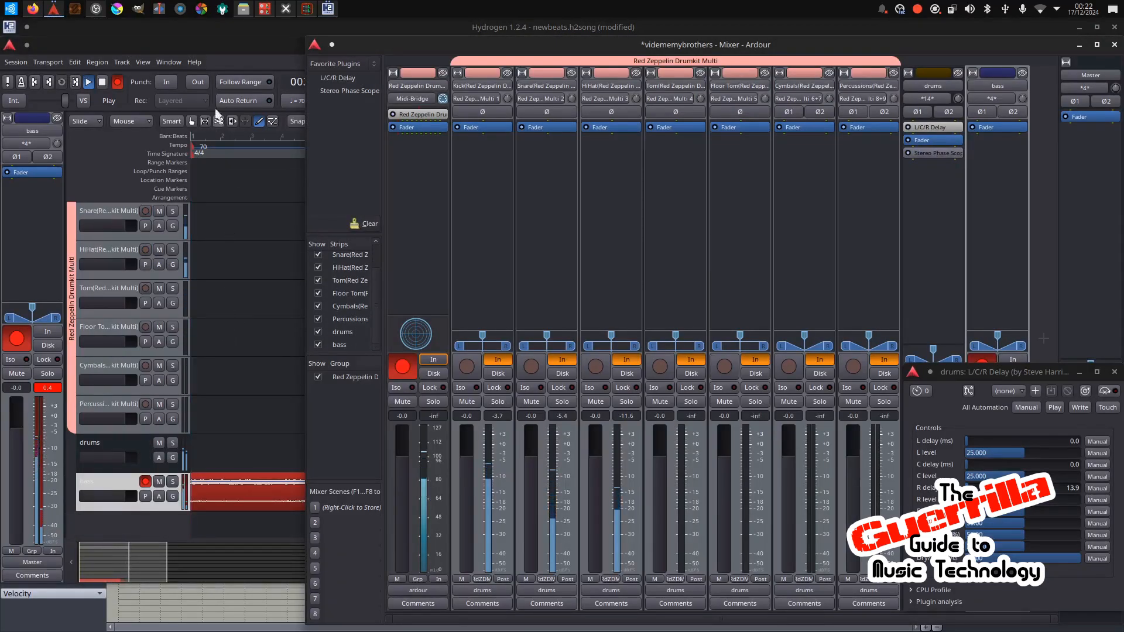
click(234, 47)
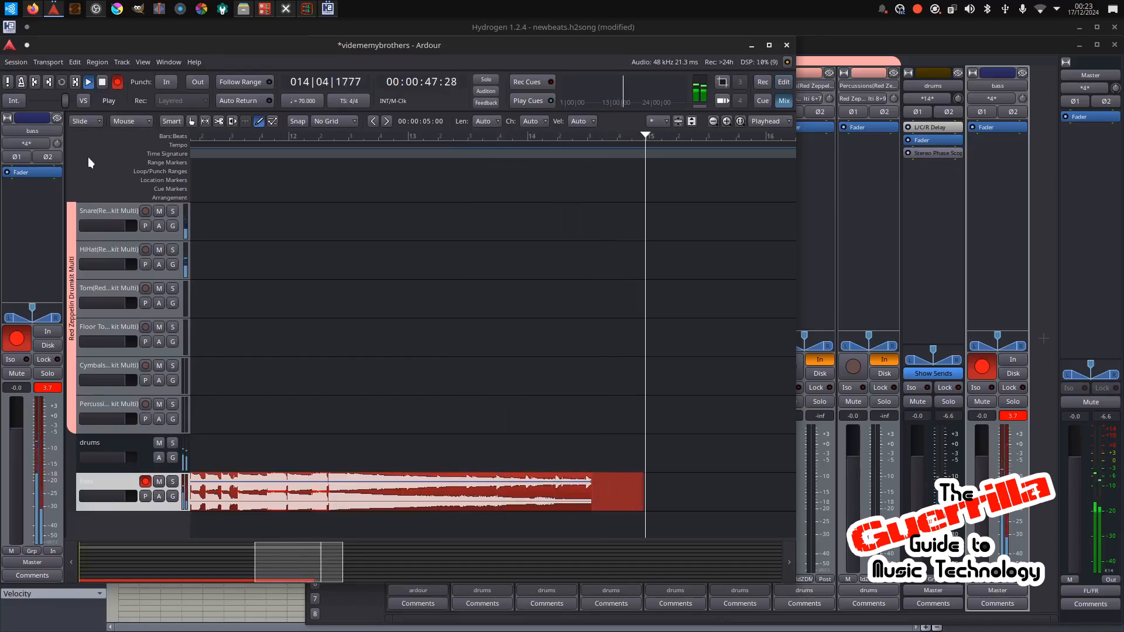
key(space)
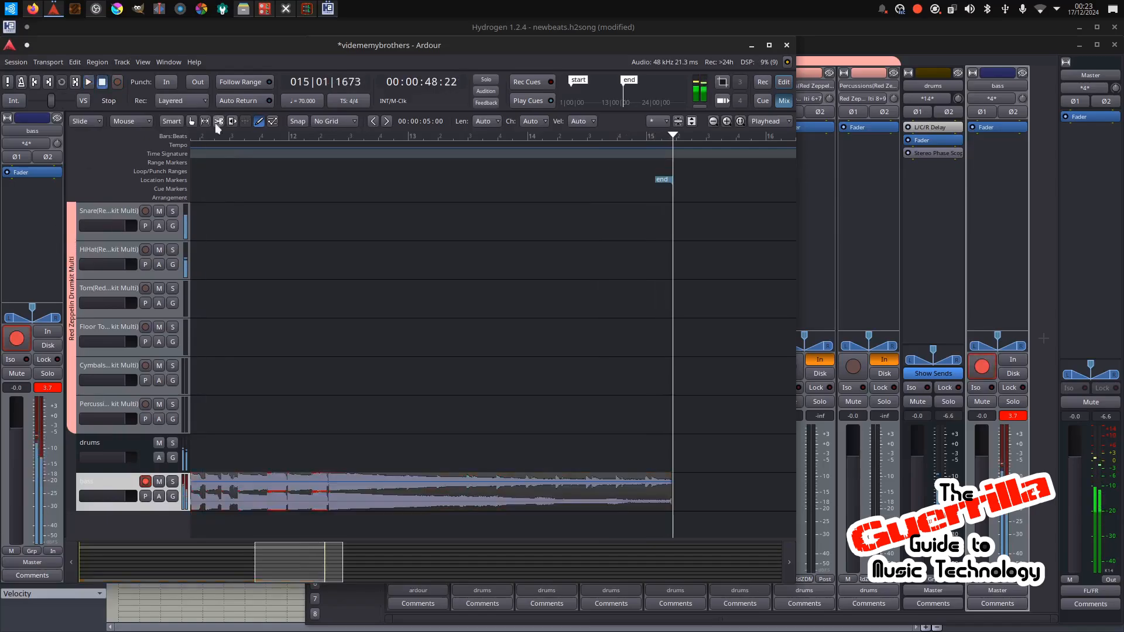
Switch to Hydrogen and stop the song playback.
click(852, 56)
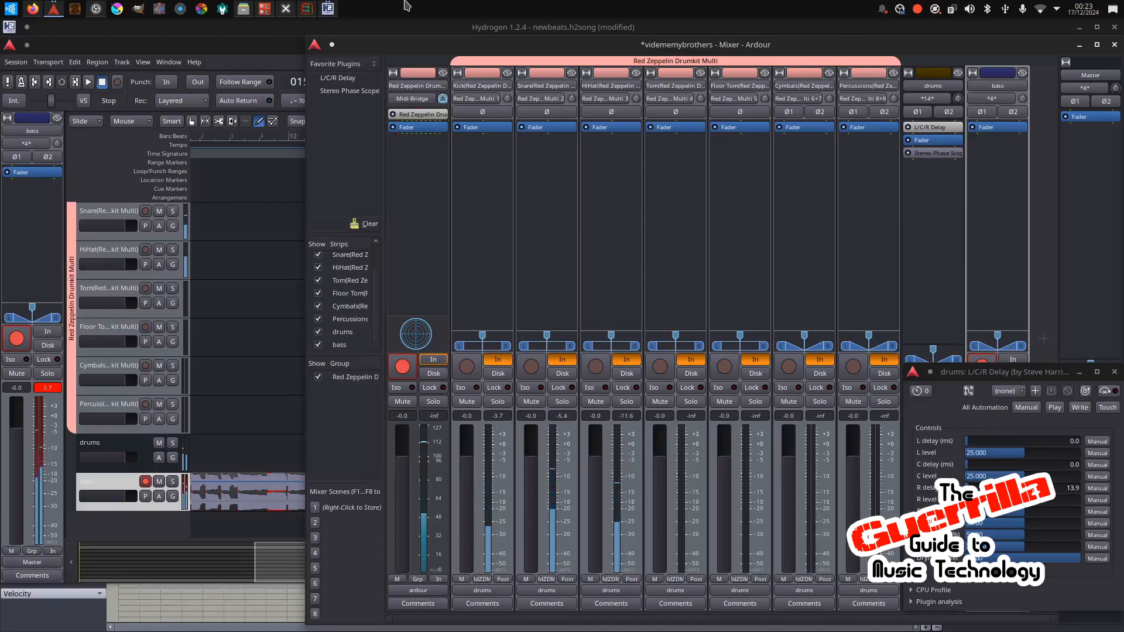
click(328, 8)
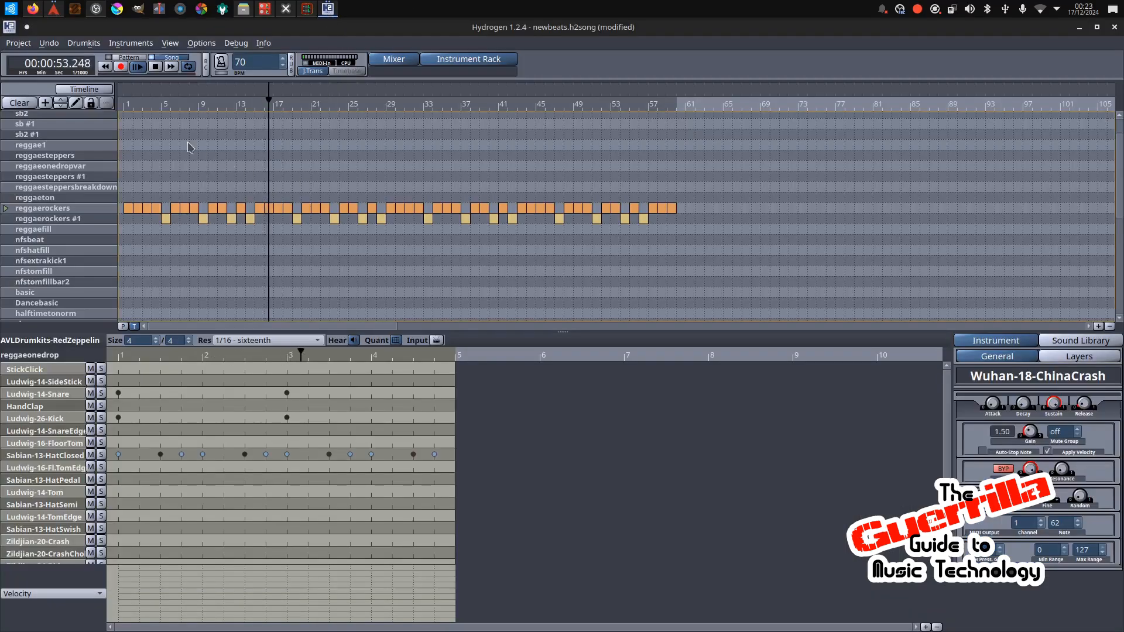
click(155, 67)
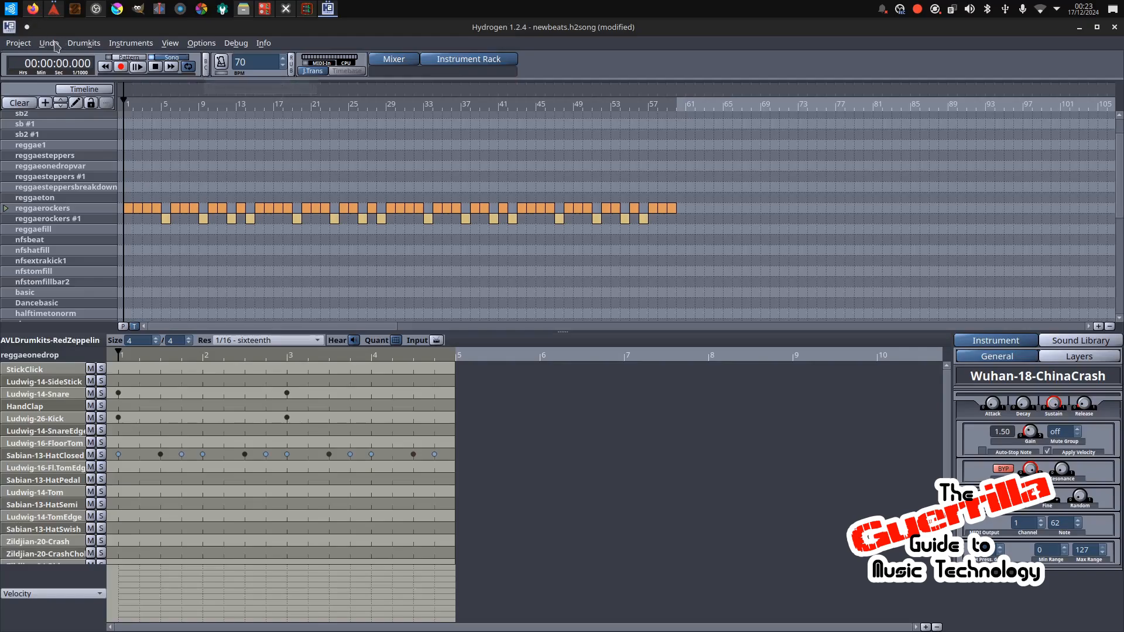
click(5, 5)
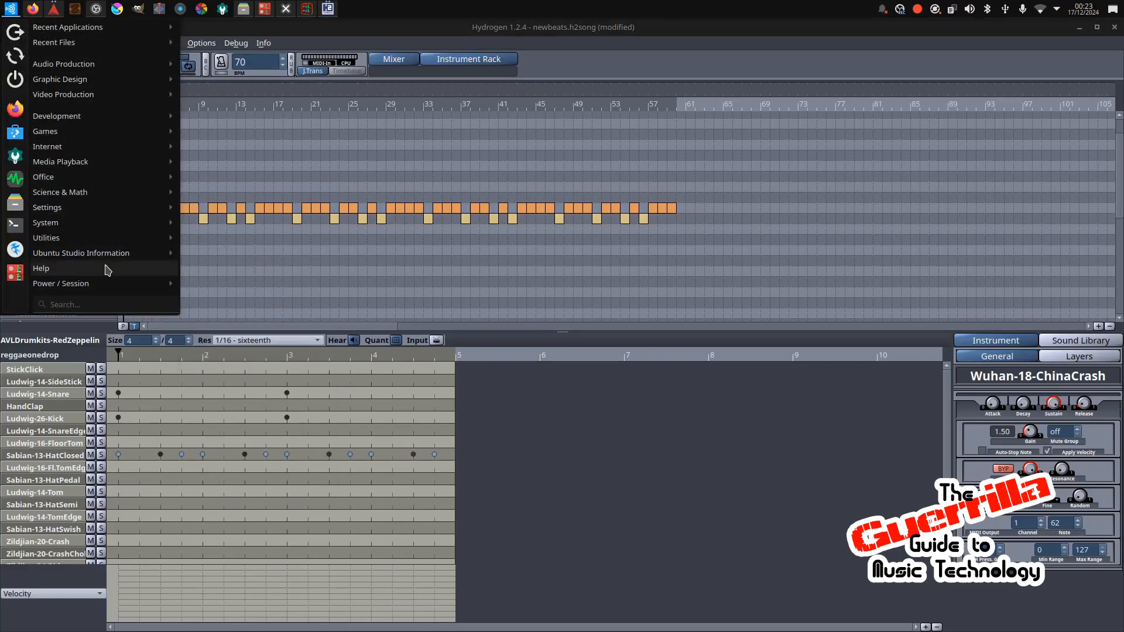
mouse_move(104, 260)
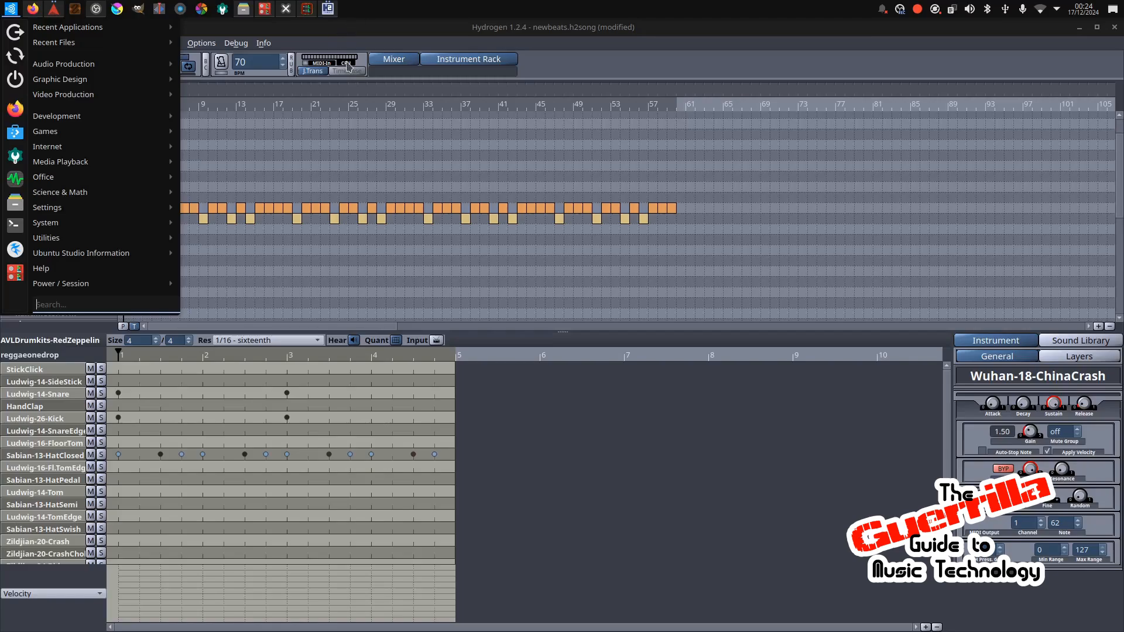
click(382, 28)
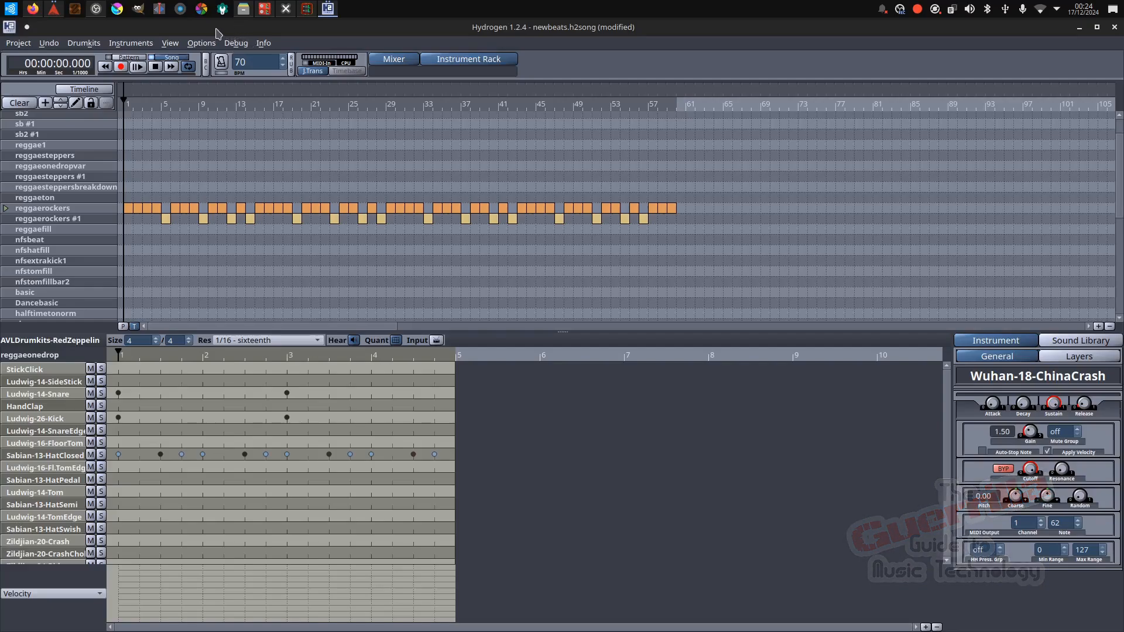
mouse_move(96, 8)
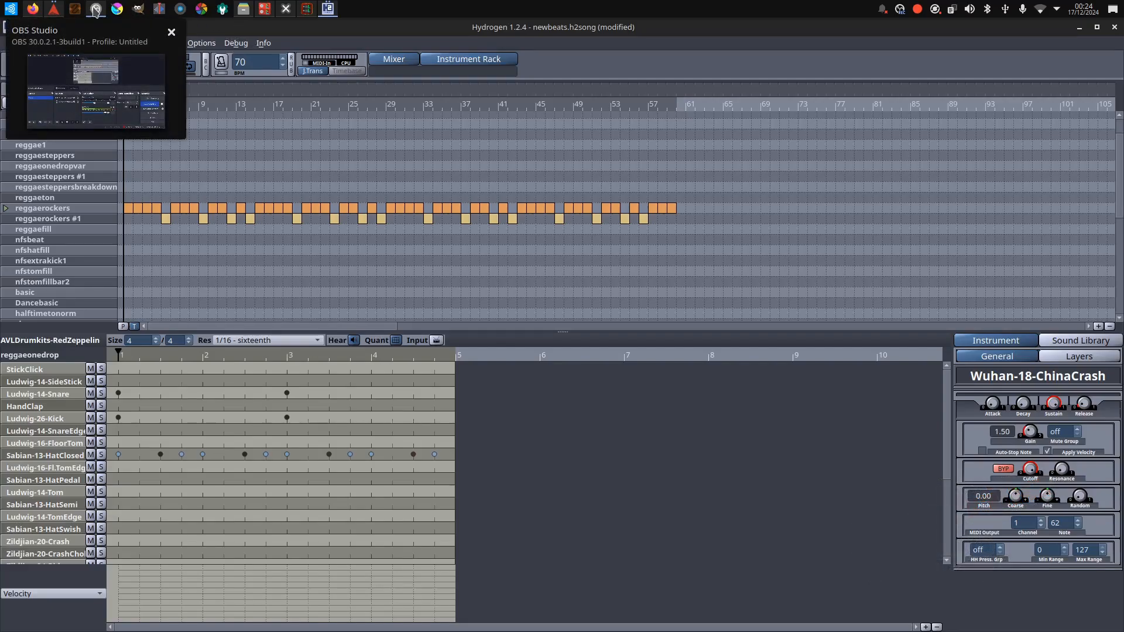